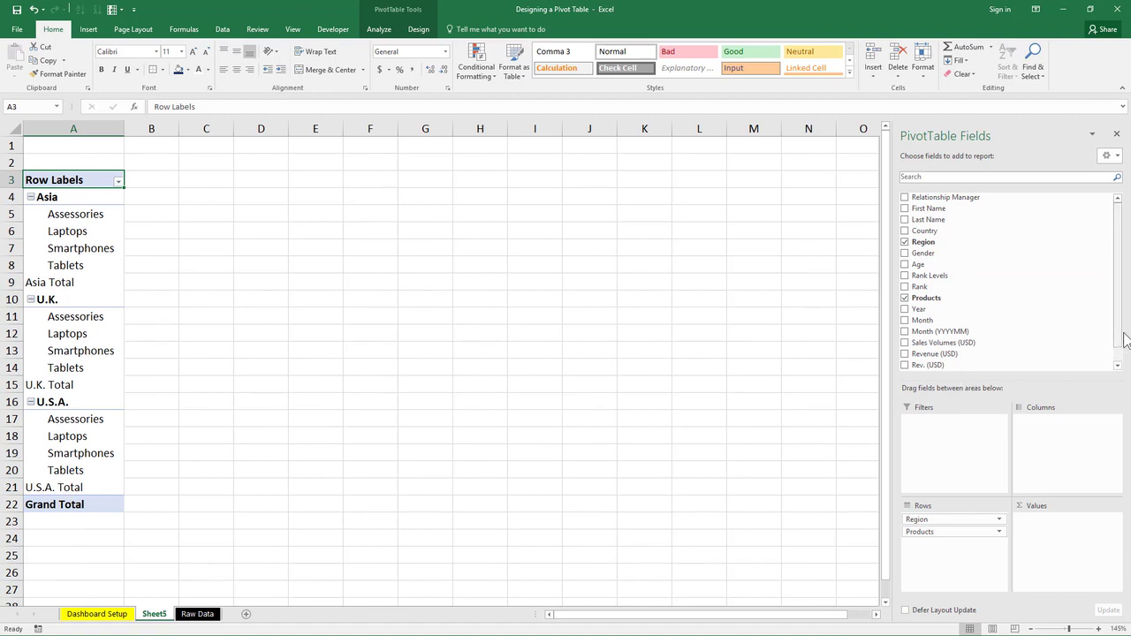
Add the Sales Volumes (USD) field to the pivot table's values.
scroll(1118, 328, down, 1)
drag(1052, 327, 1061, 561)
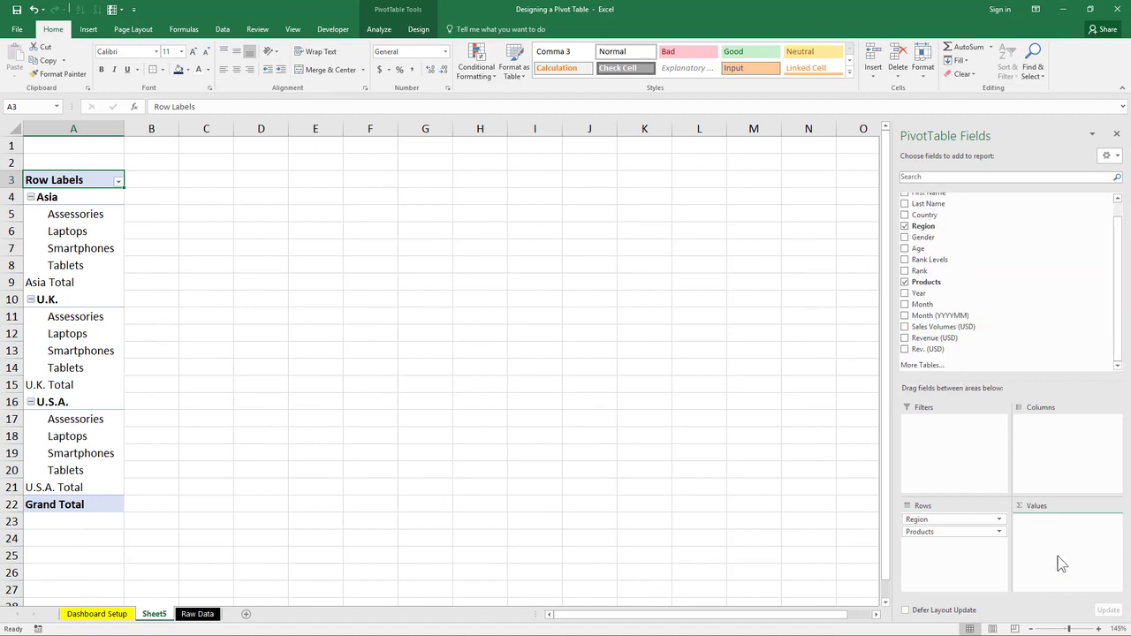
click(459, 340)
Format the sales volume figures in column B with thousands separators and no decimal places.
drag(257, 214, 274, 520)
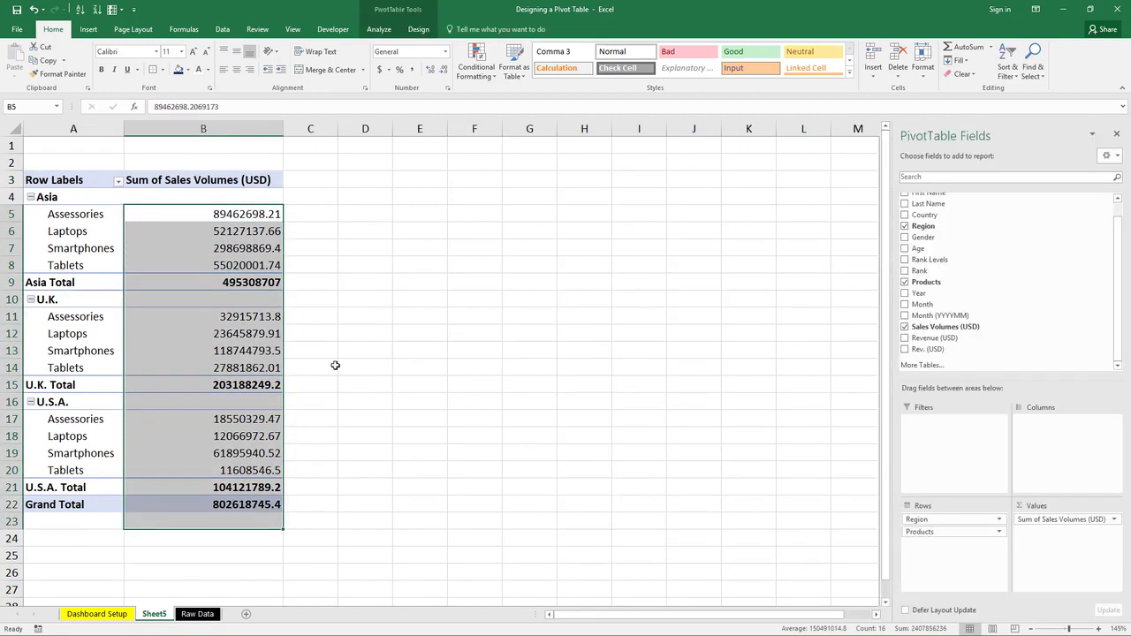
click(411, 70)
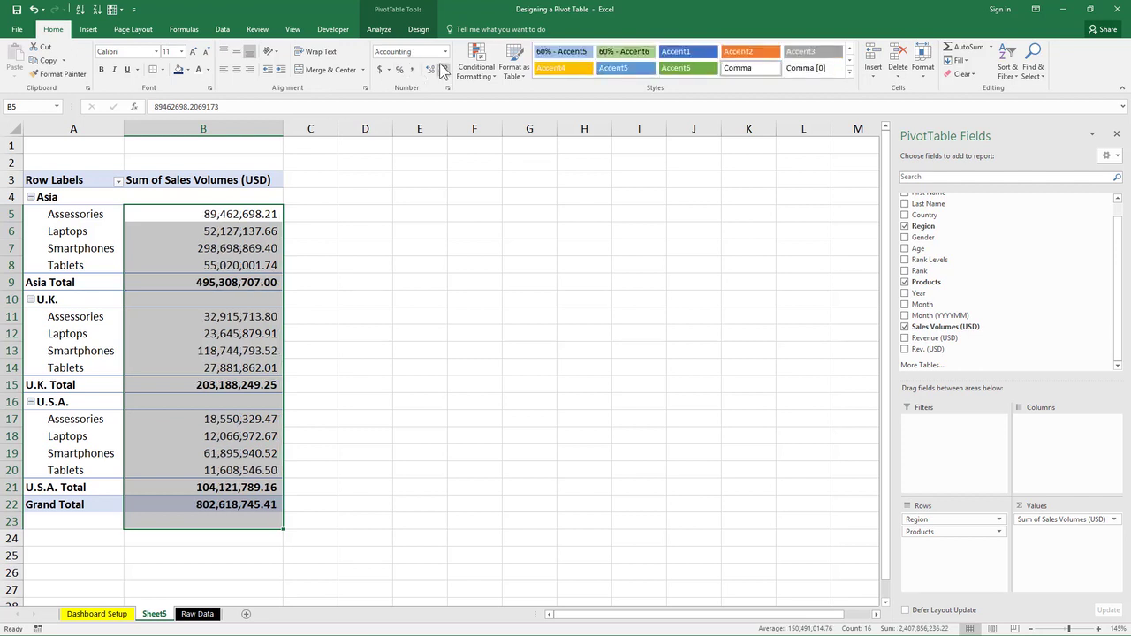
click(442, 70)
click(442, 70)
click(484, 205)
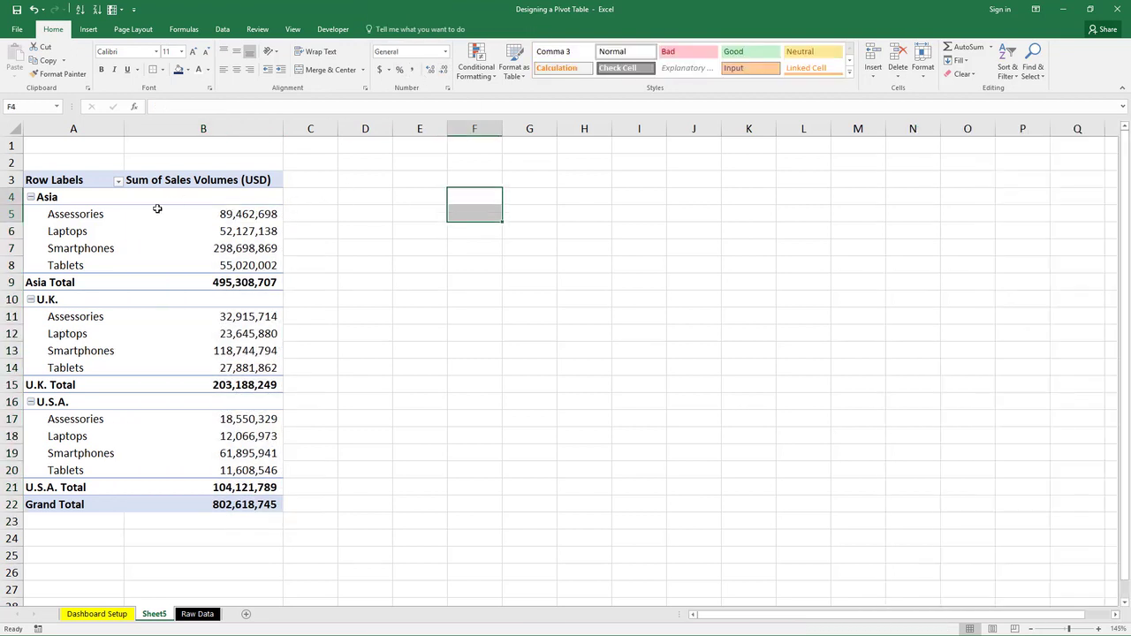
Rename the pivot table's row labels header in A3 as Products.
click(93, 181)
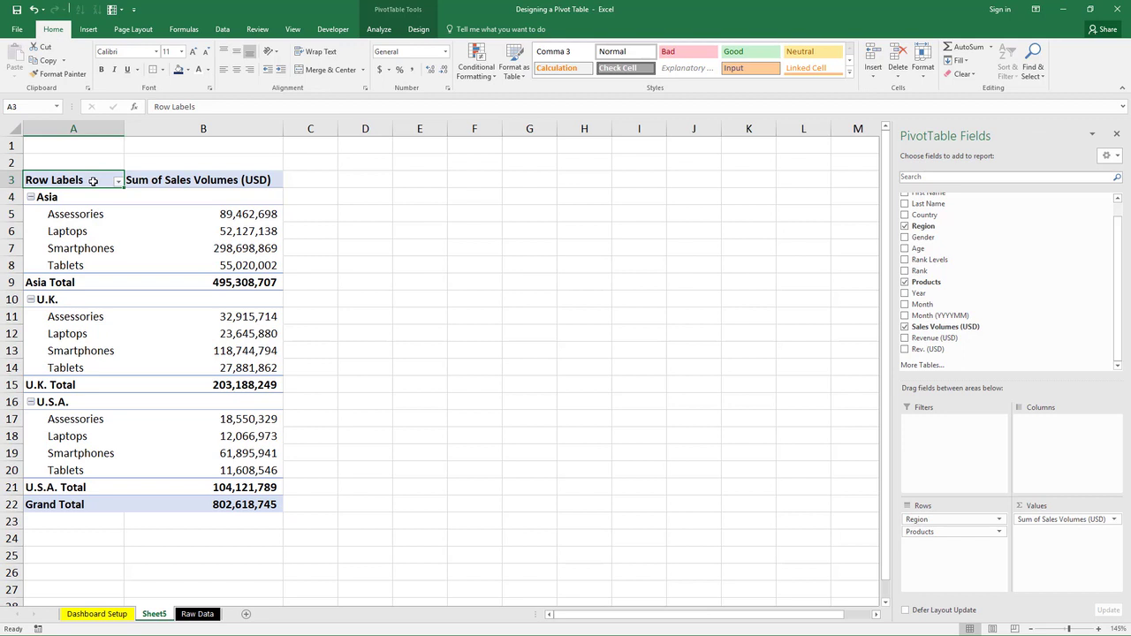
text(Prod)
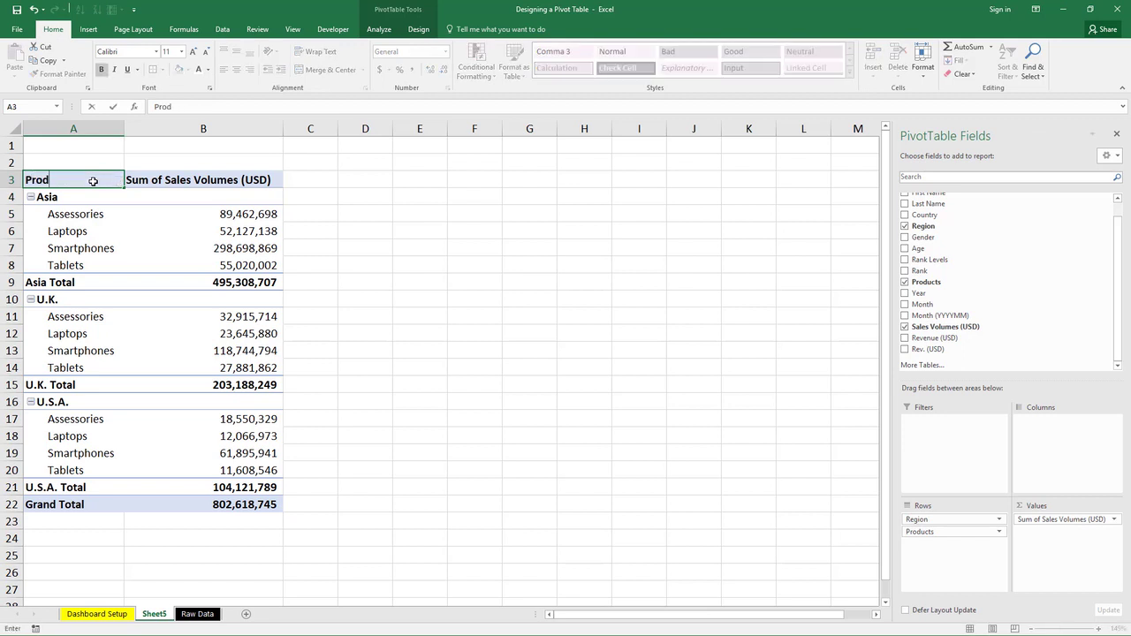
text(ucts)
key(Tab)
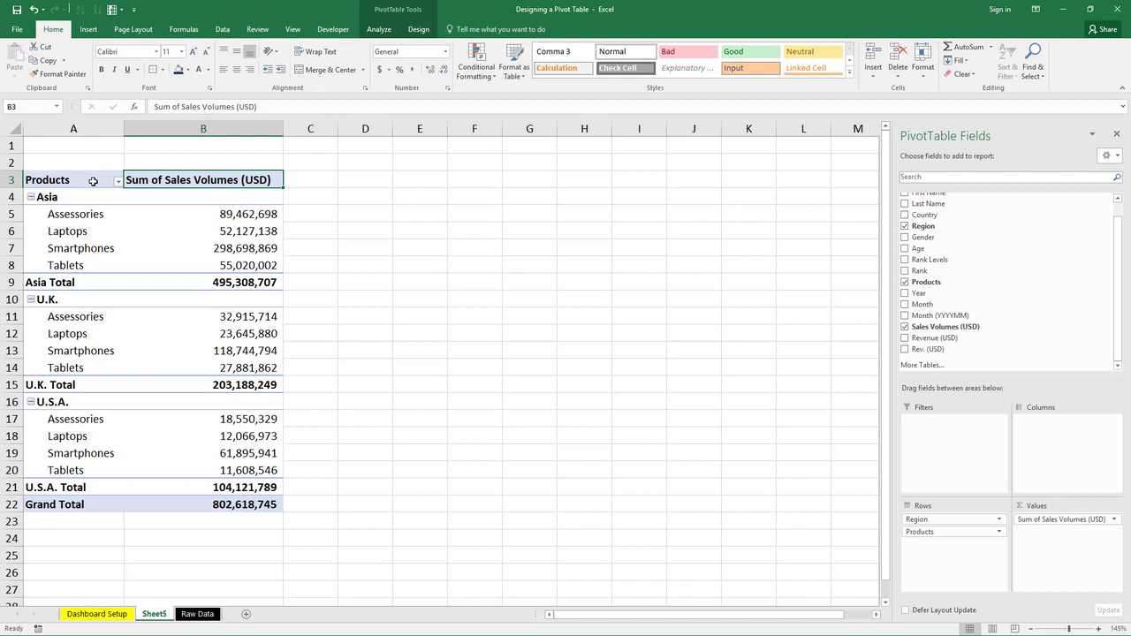
Rename the pivot table's value header in B3 as "Sales Volumes (USD )".
text(Sal)
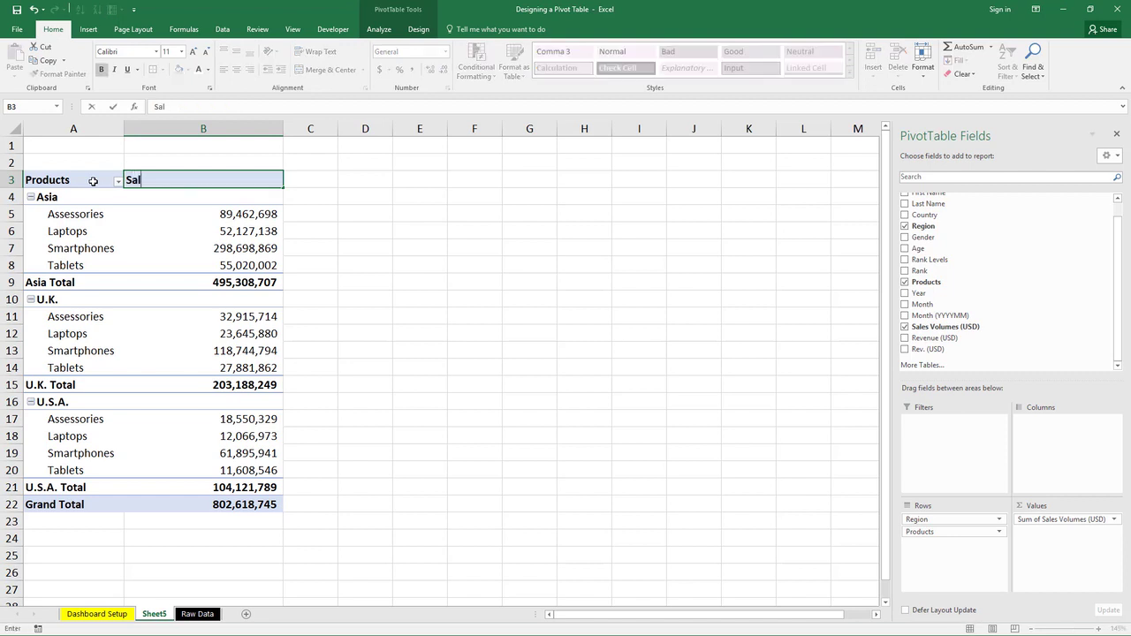
text(es Volumes (USD ))
click(92, 181)
key(Right)
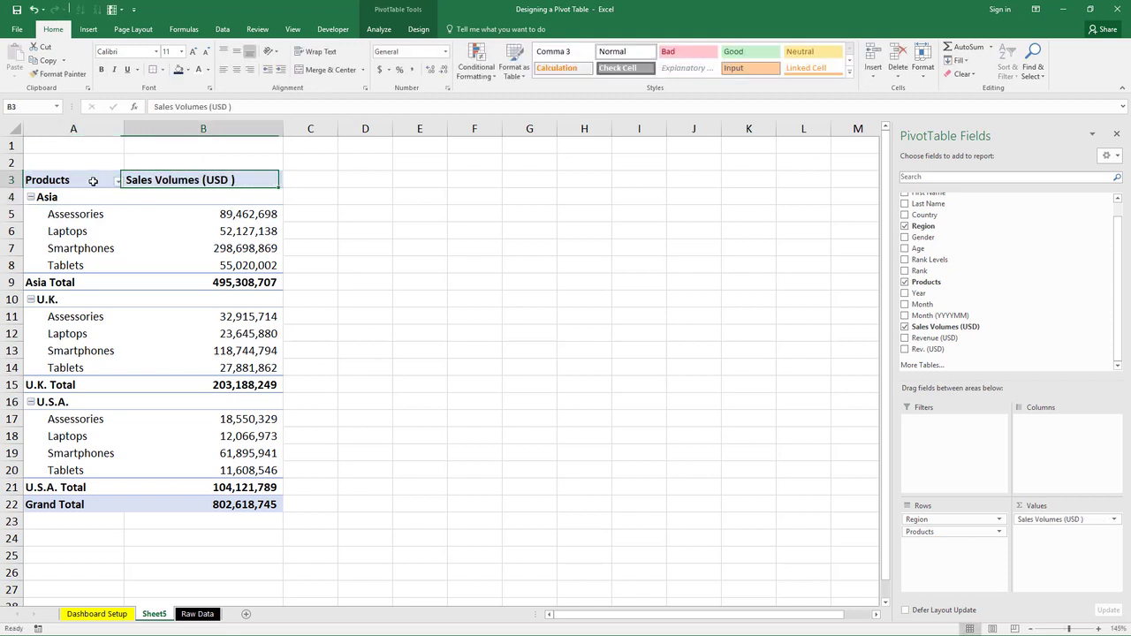
Copy the whole pivot table to cell S5 of the Dashboard Setup sheet and narrow column R beside it.
key(ctrl+a)
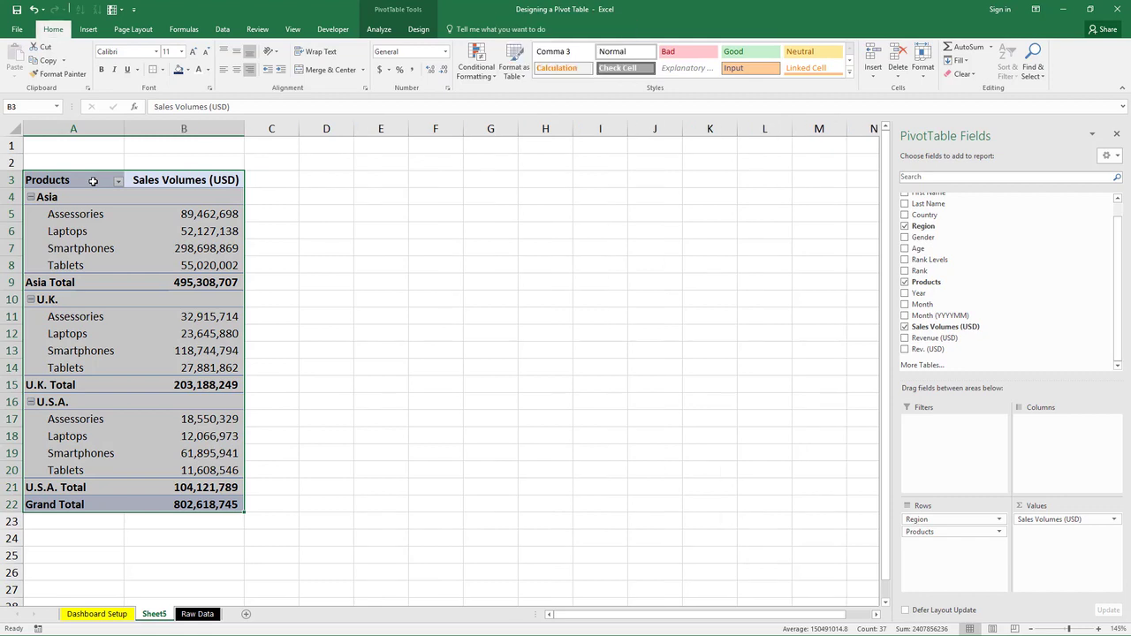
key(ctrl+c)
key(ctrl+Home)
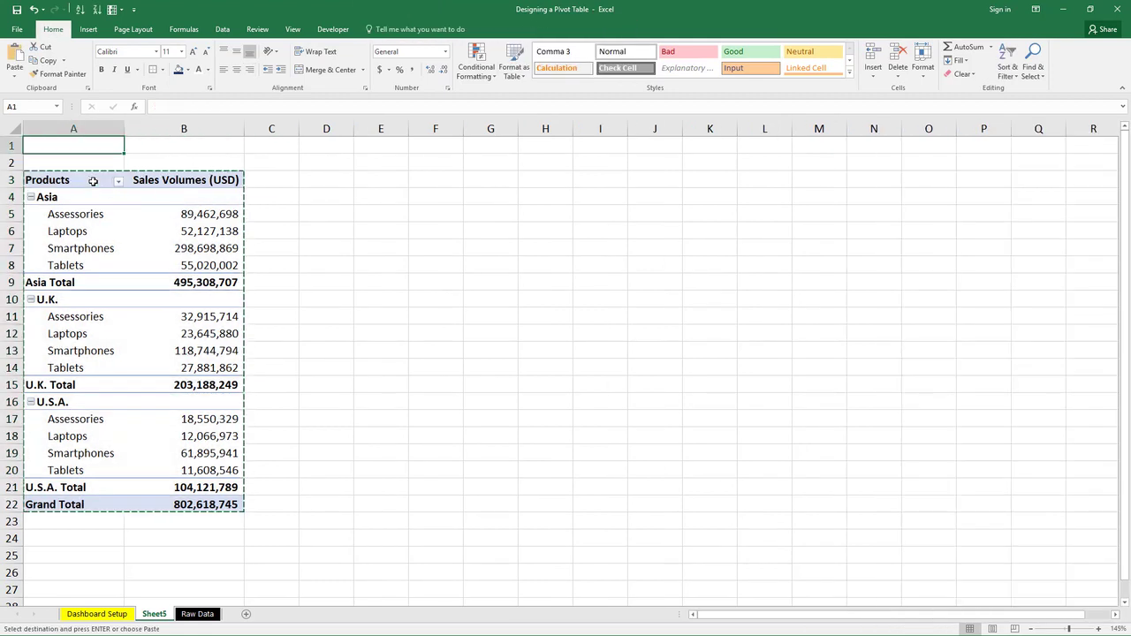
key(ctrl+Page_Up)
click(791, 188)
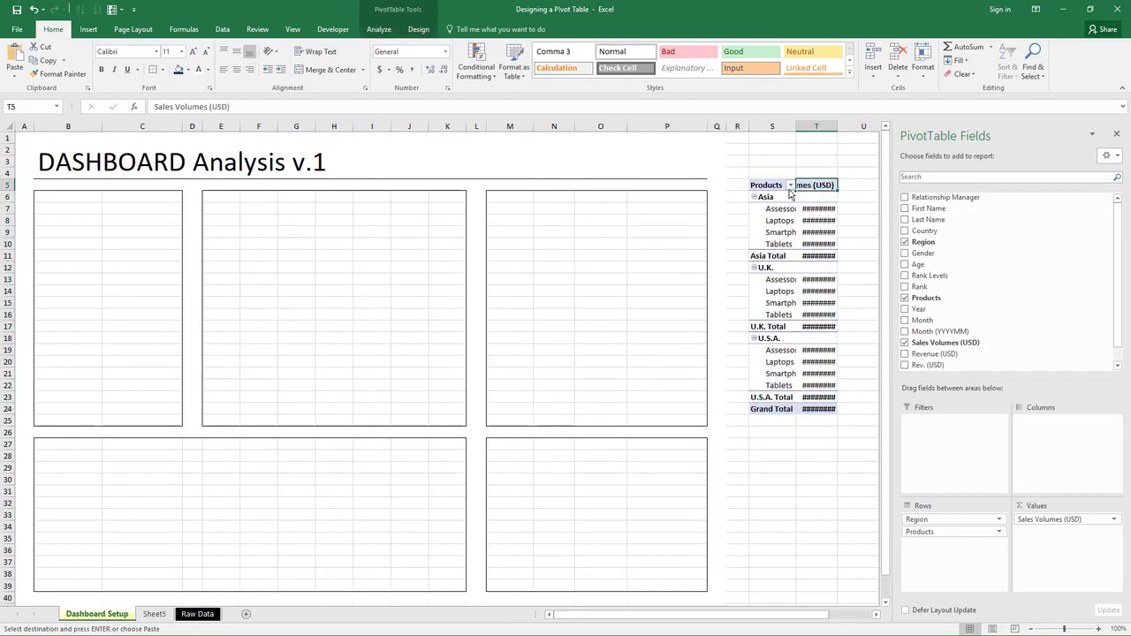
key(Return)
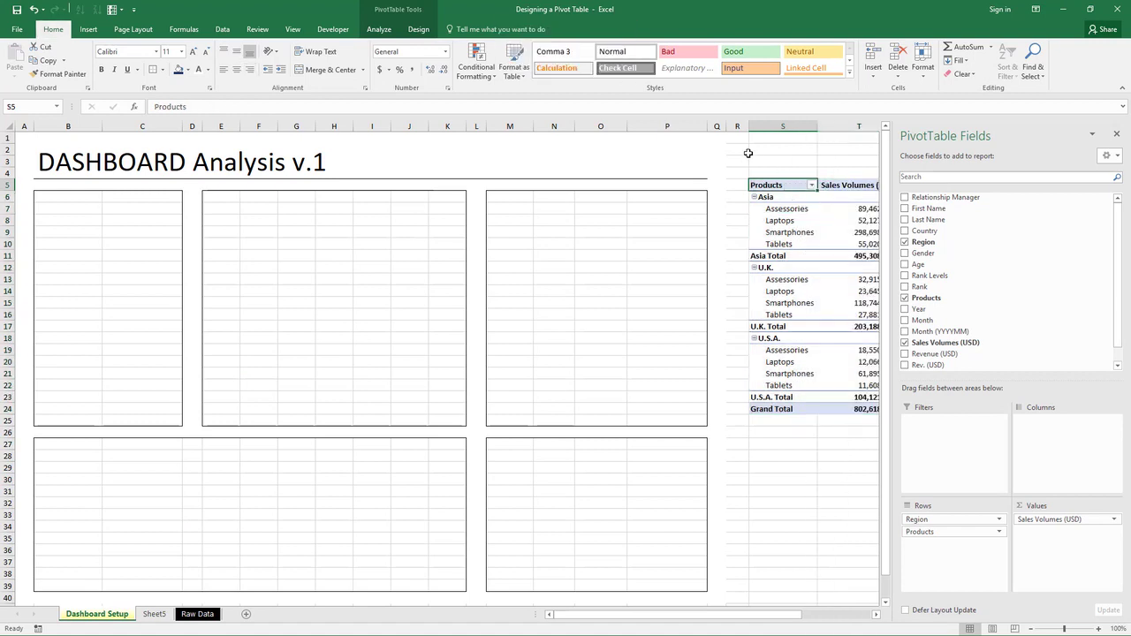
drag(748, 127, 727, 126)
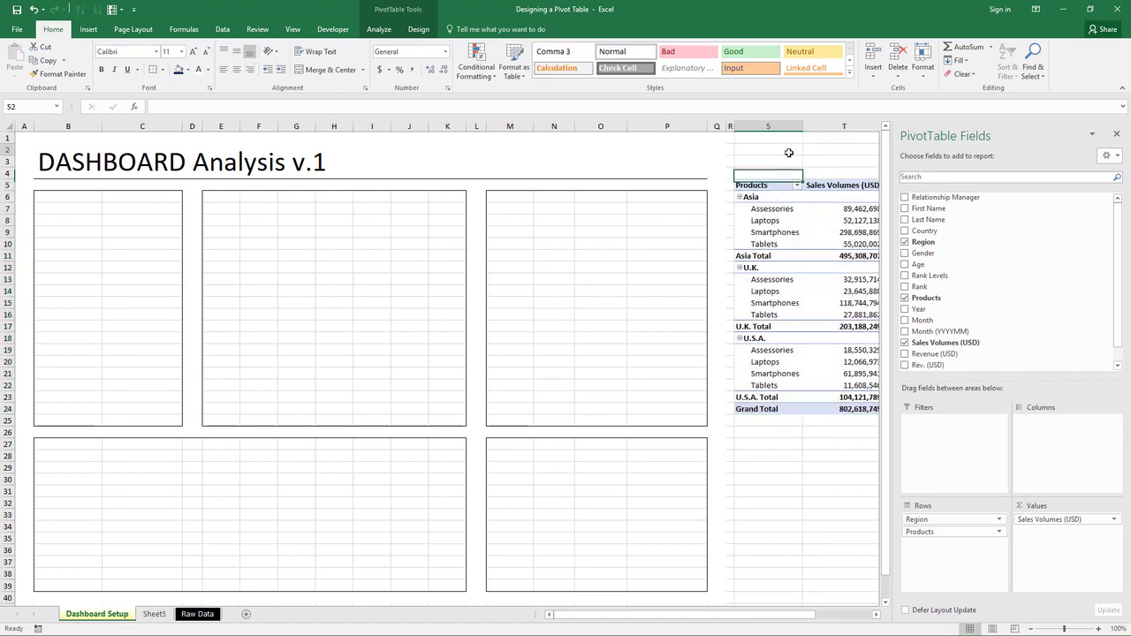
click(790, 151)
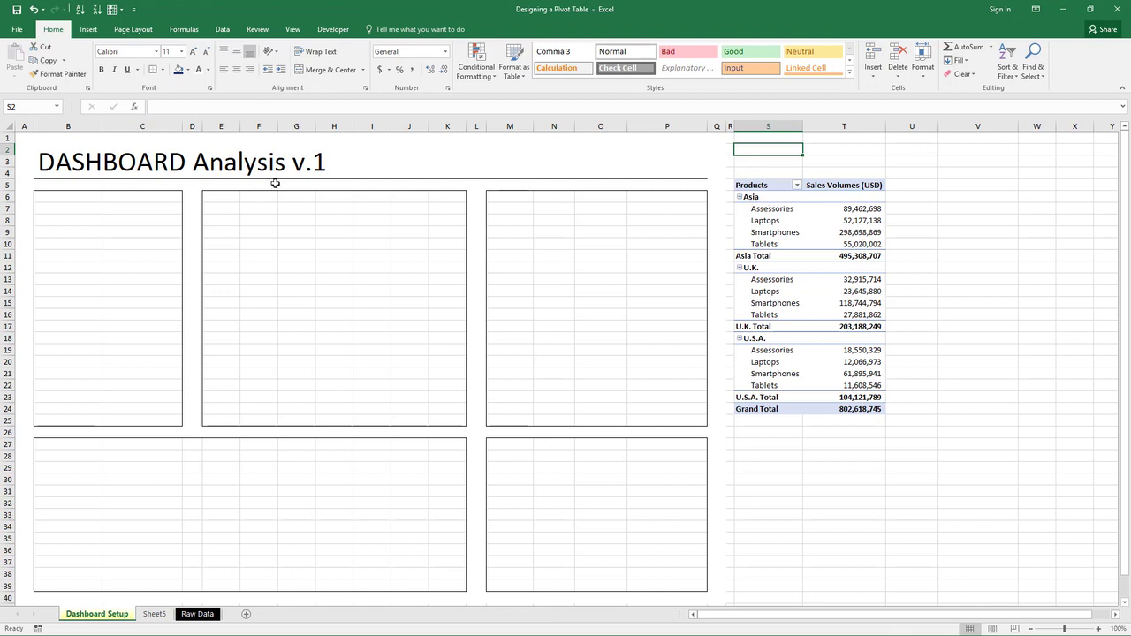
Copy the pivot table at S5 into the empty dashboard frame B6:C25, starting at cell B6.
drag(77, 202, 141, 424)
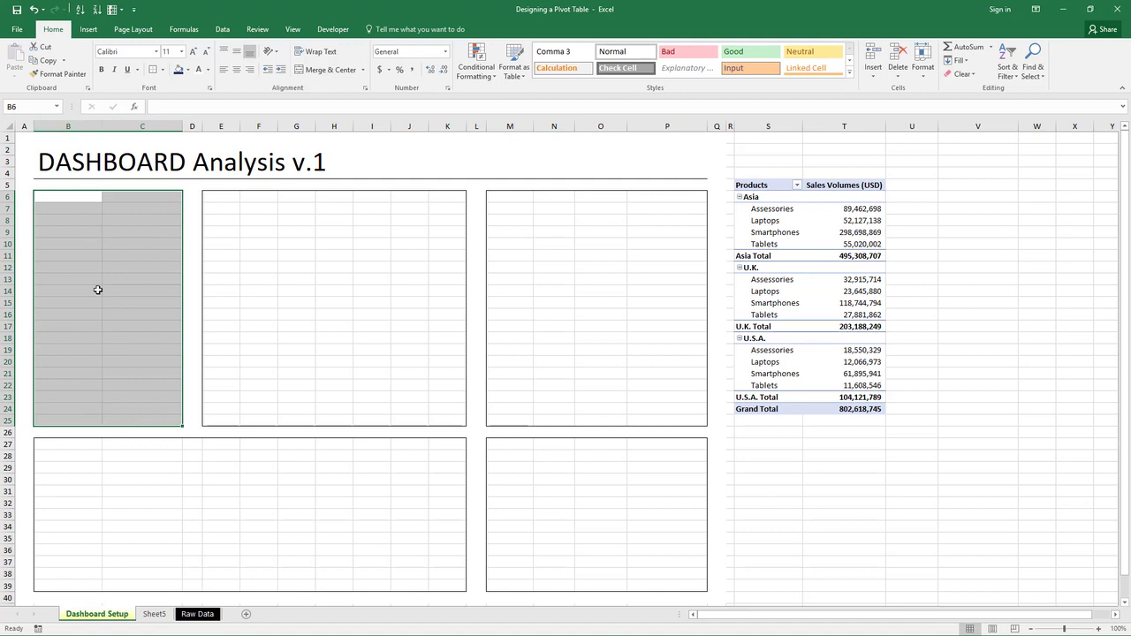
click(371, 231)
click(789, 222)
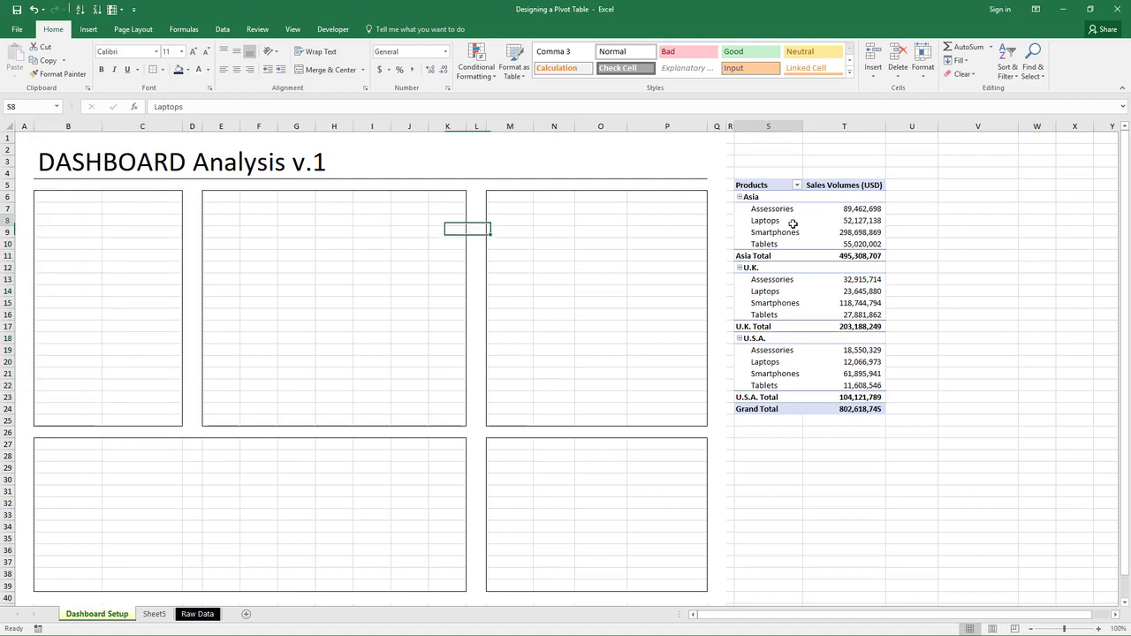
key(ctrl+a)
key(ctrl+c)
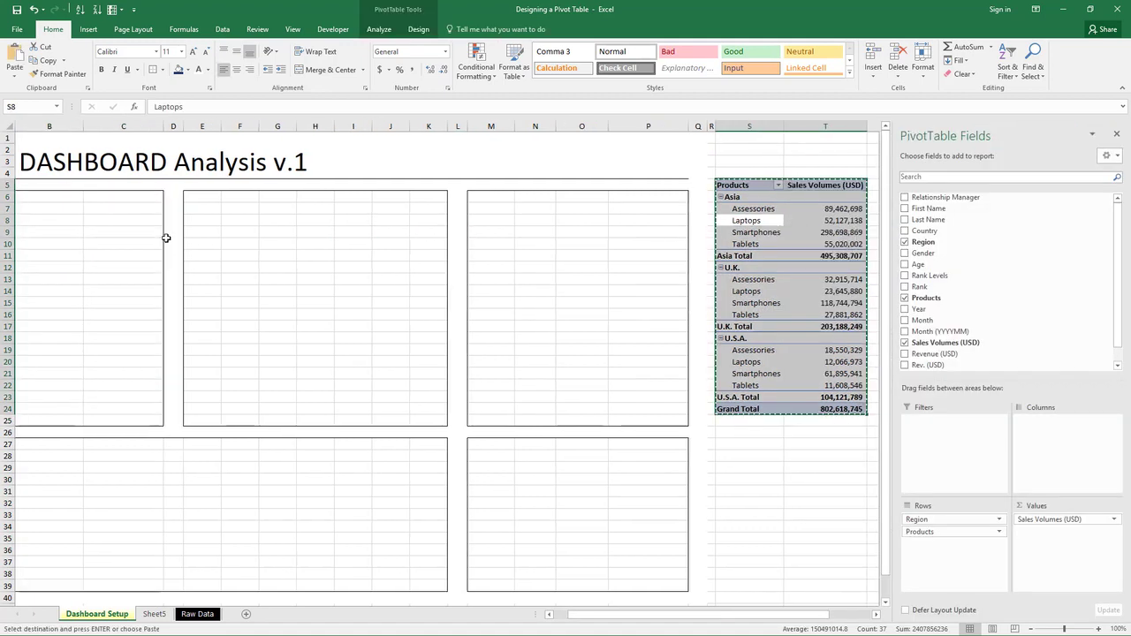
click(41, 200)
key(ctrl+v)
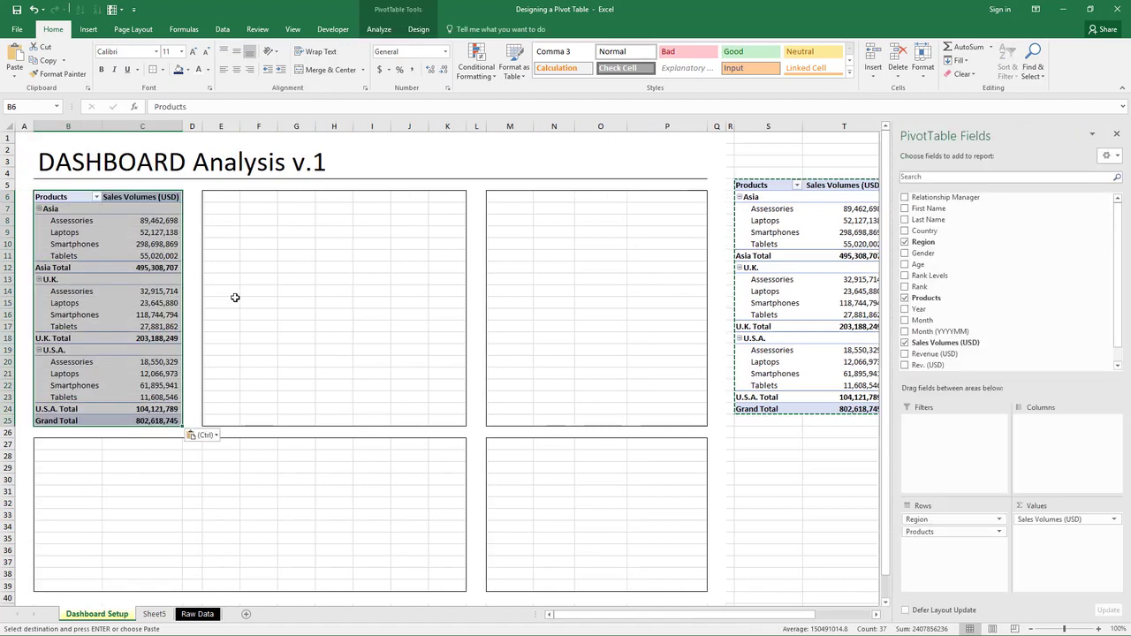
click(327, 314)
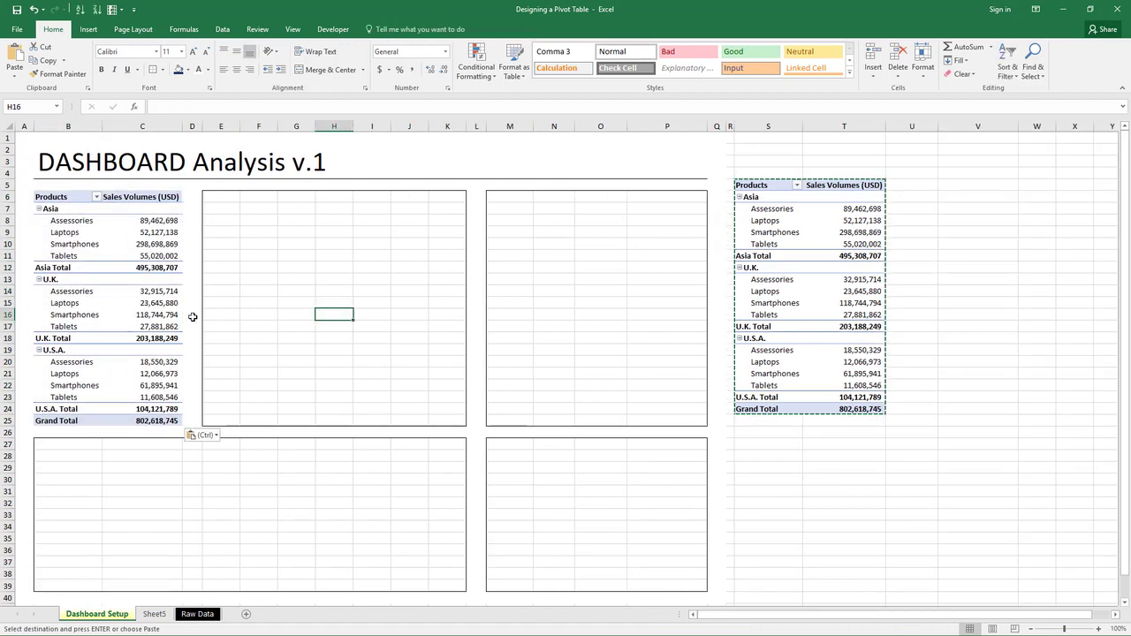
click(153, 314)
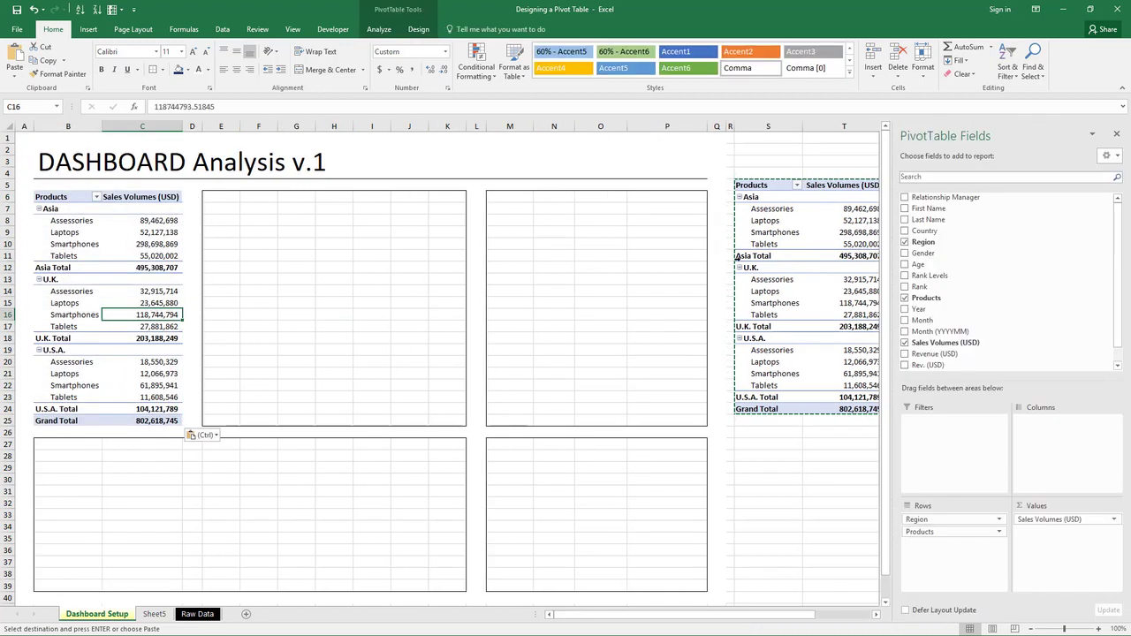
key(Escape)
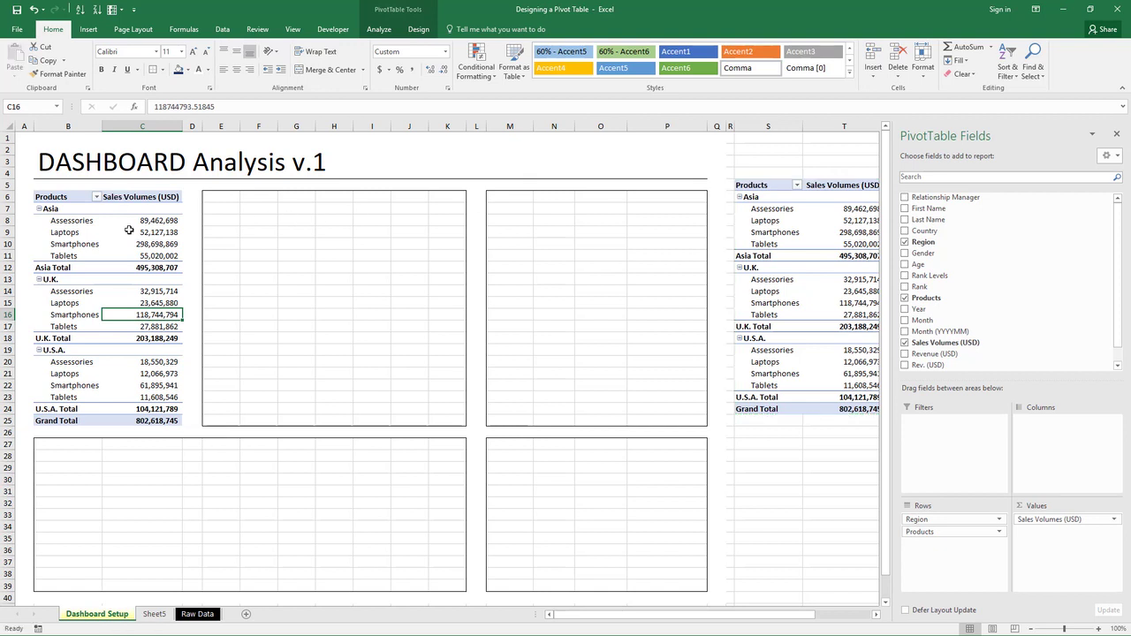
Apply outside borders around the whole pivot table in B6:C25.
click(130, 255)
key(ctrl+a)
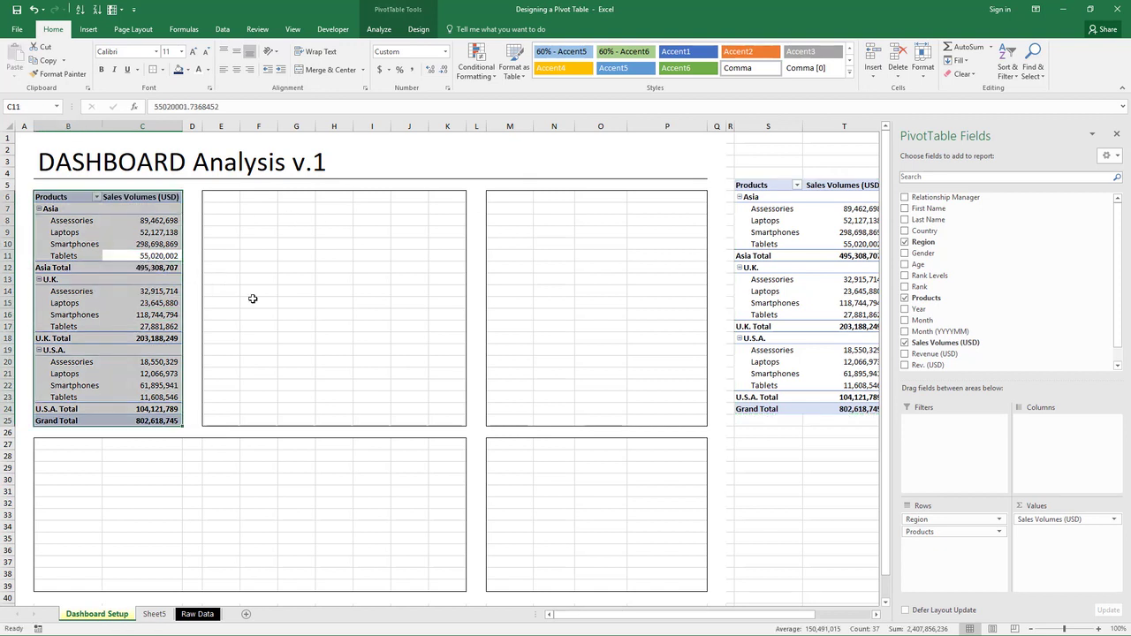
click(360, 311)
click(152, 292)
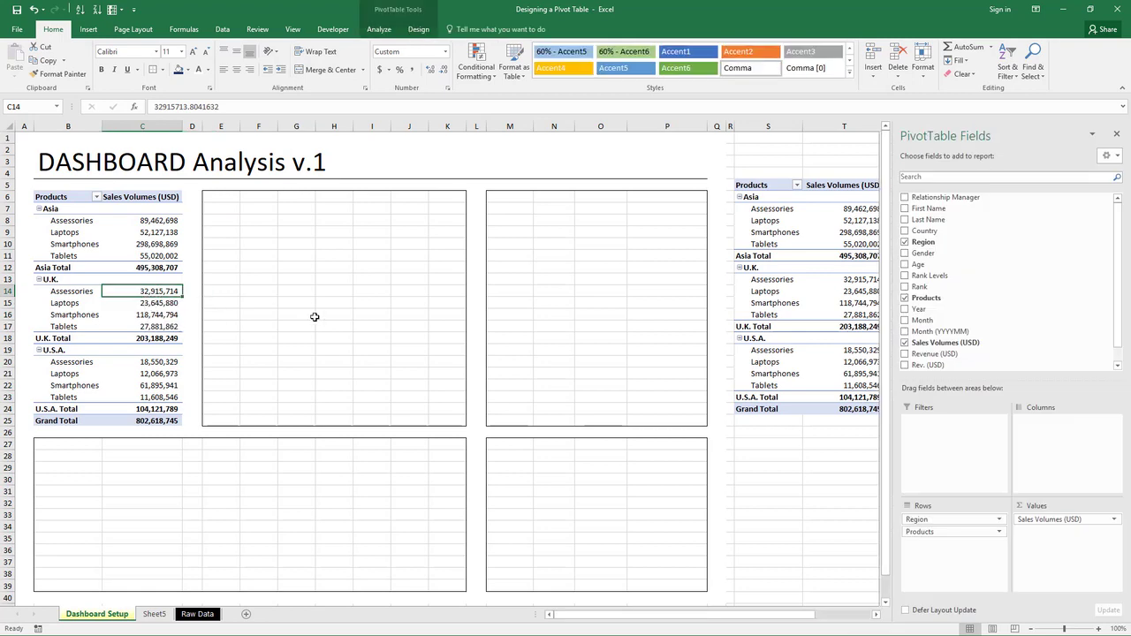
key(ctrl+a)
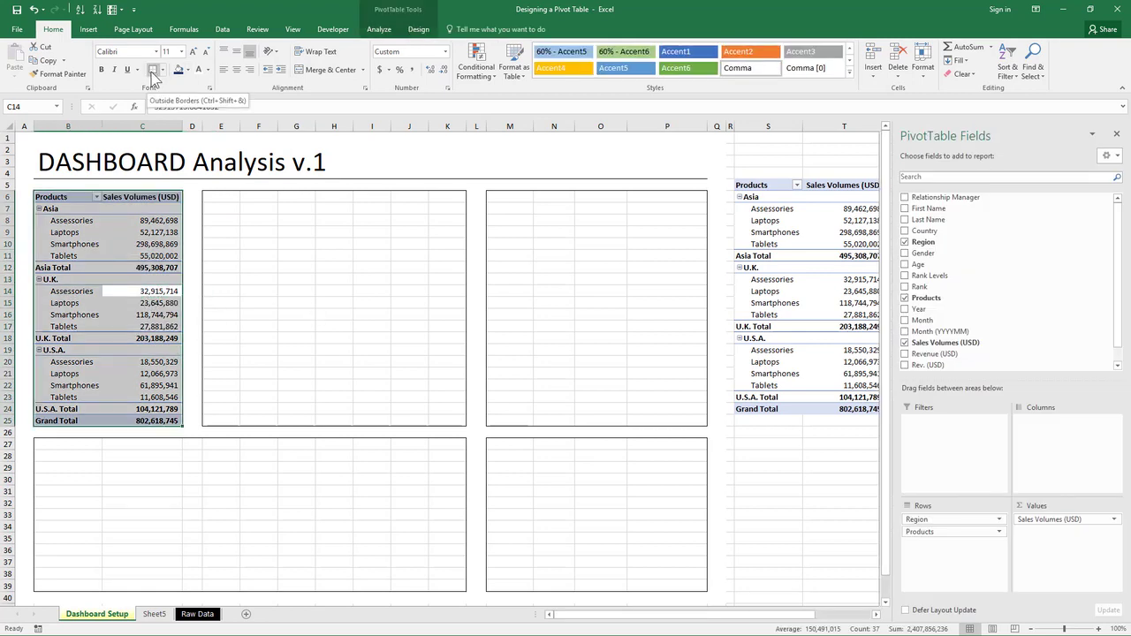
click(296, 220)
click(334, 279)
click(410, 315)
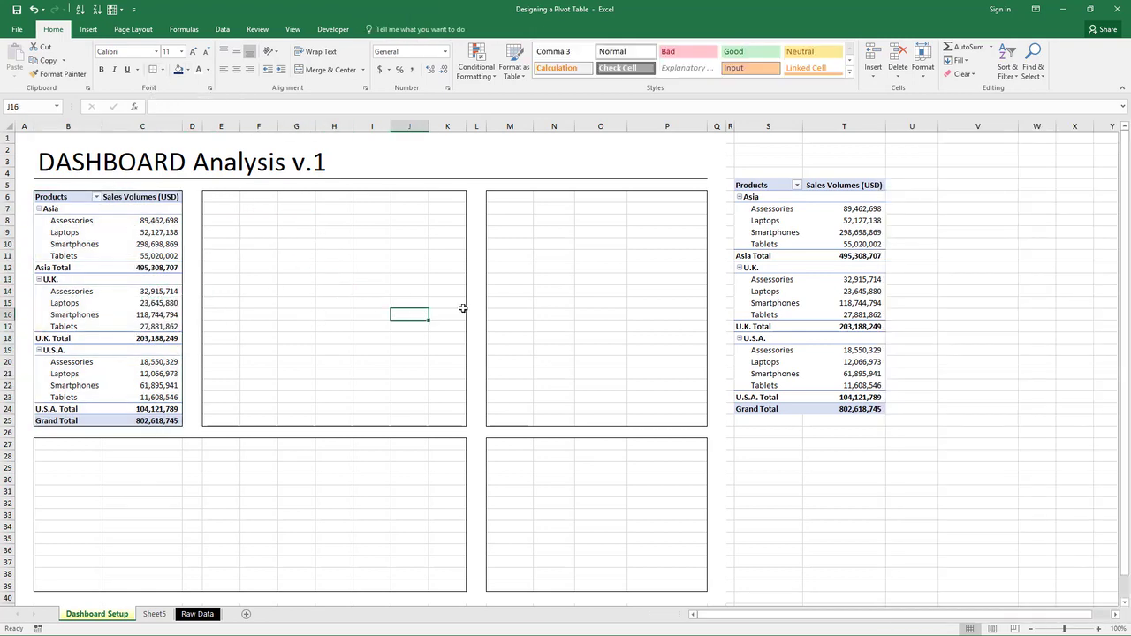
Insert a 2-D clustered column pivot chart based on the pivot table in B6:C25.
click(131, 243)
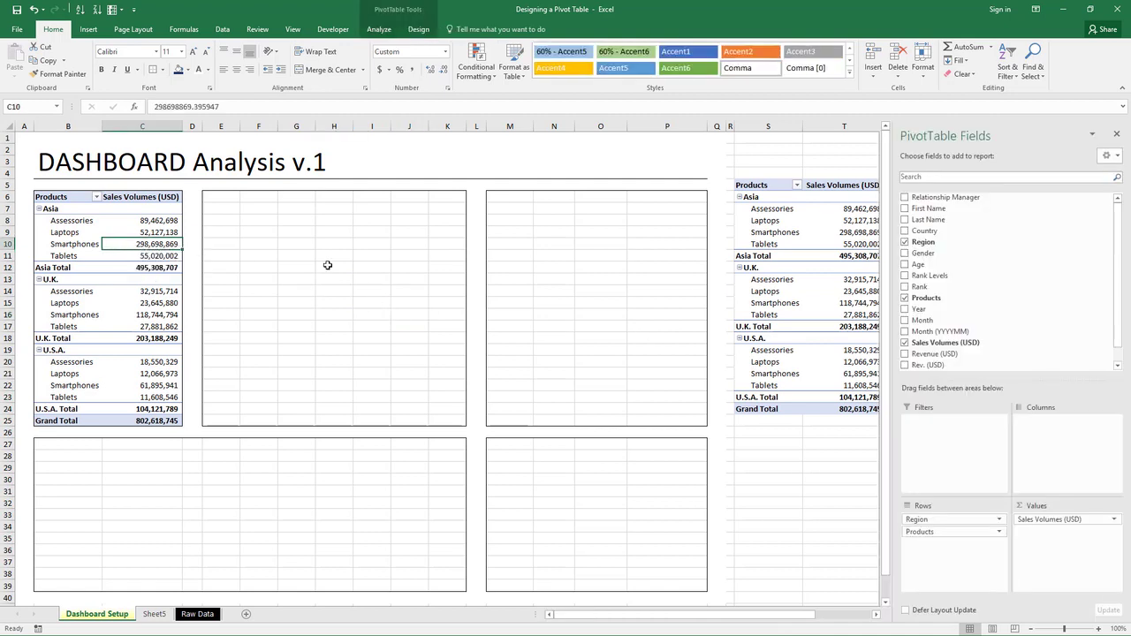
key(ctrl+a)
click(88, 29)
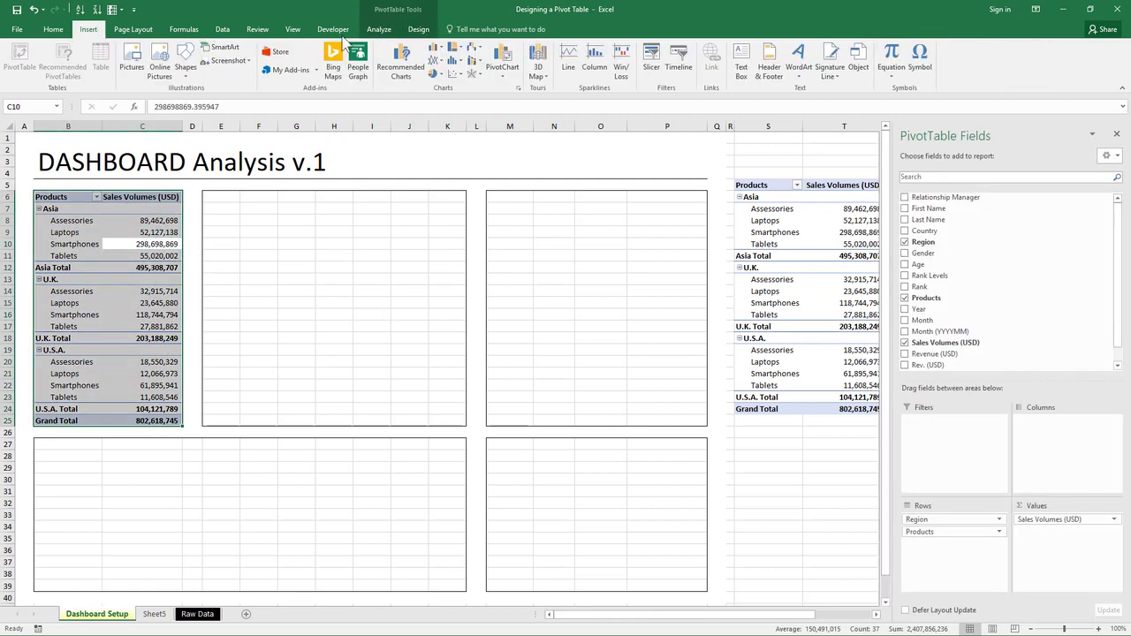
click(434, 53)
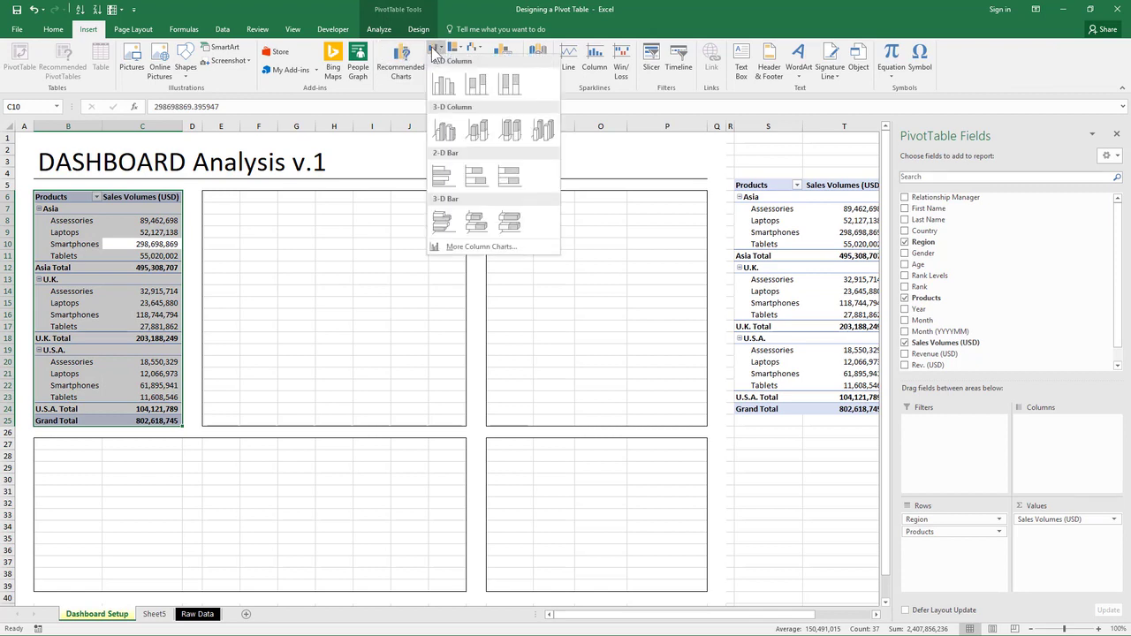
click(438, 84)
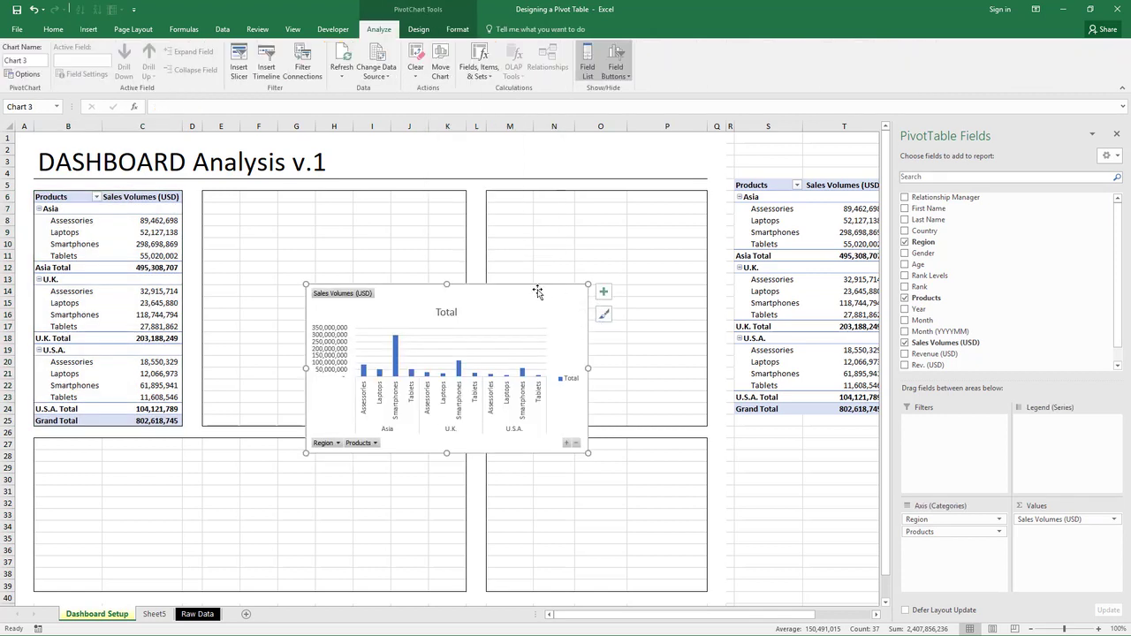
Apply the seventh chart style to the pivot chart and hide all of its field buttons.
click(419, 30)
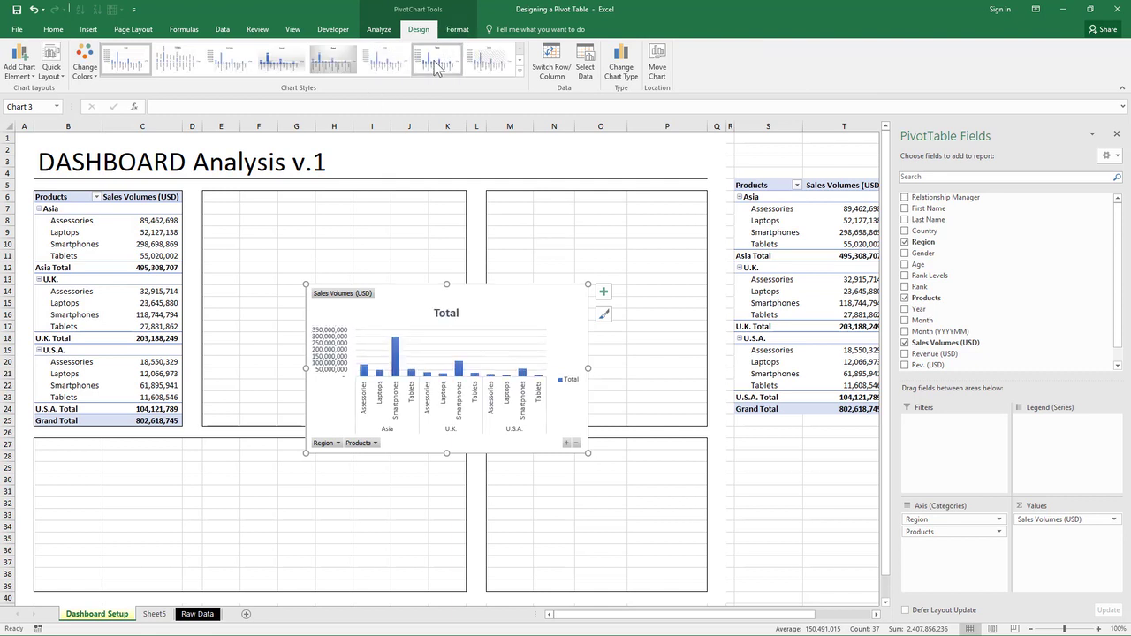
click(436, 68)
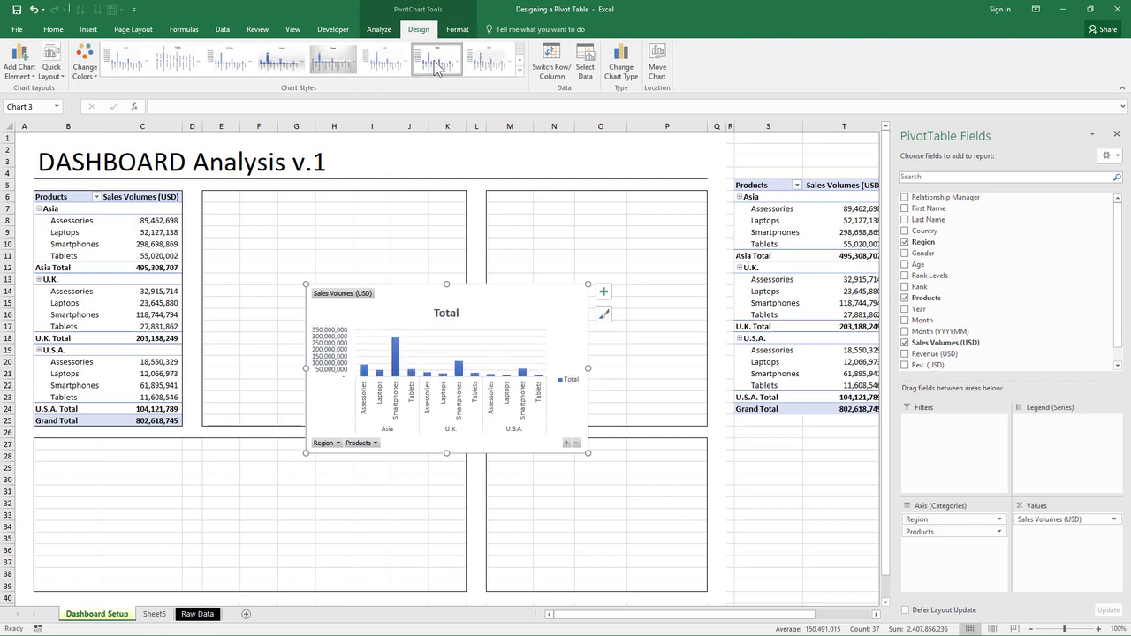
right_click(362, 296)
click(424, 429)
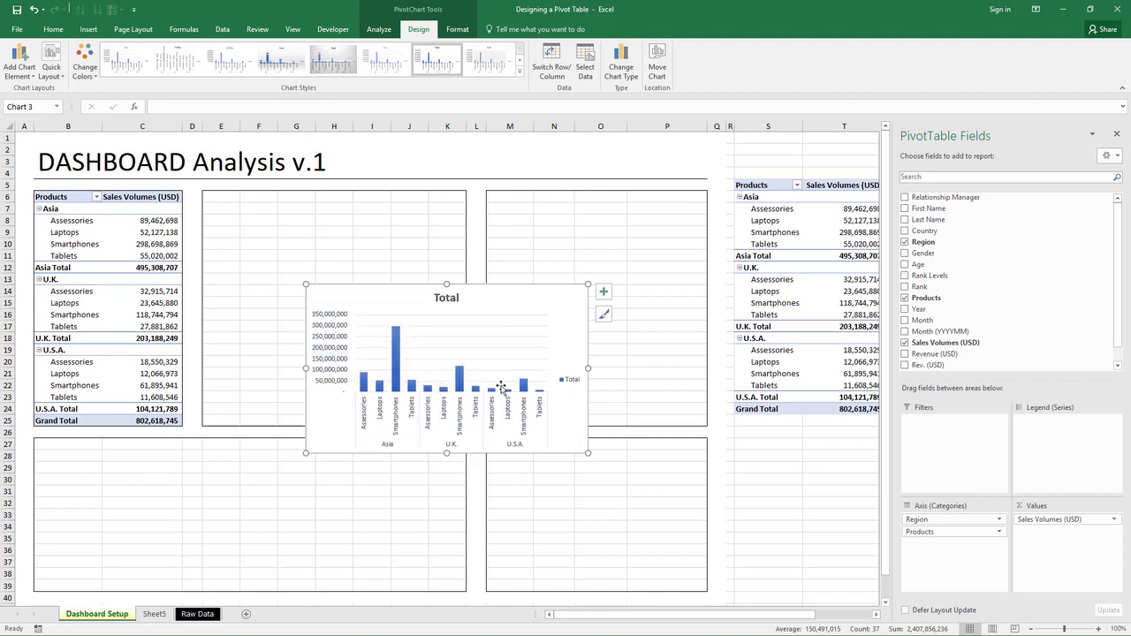
Move the pivot chart into the wide dashboard frame below the pivot table and resize it to fill B27:K39.
drag(576, 295, 308, 449)
scroll(316, 498, down, 3)
drag(316, 500, 465, 483)
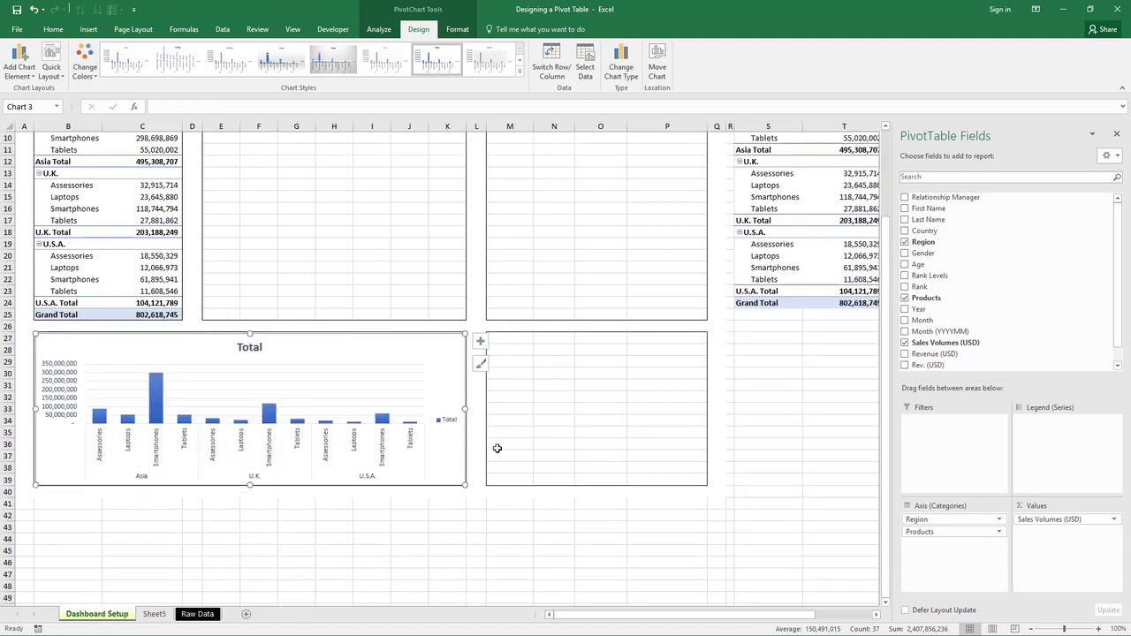
click(499, 444)
click(511, 376)
scroll(489, 356, up, 3)
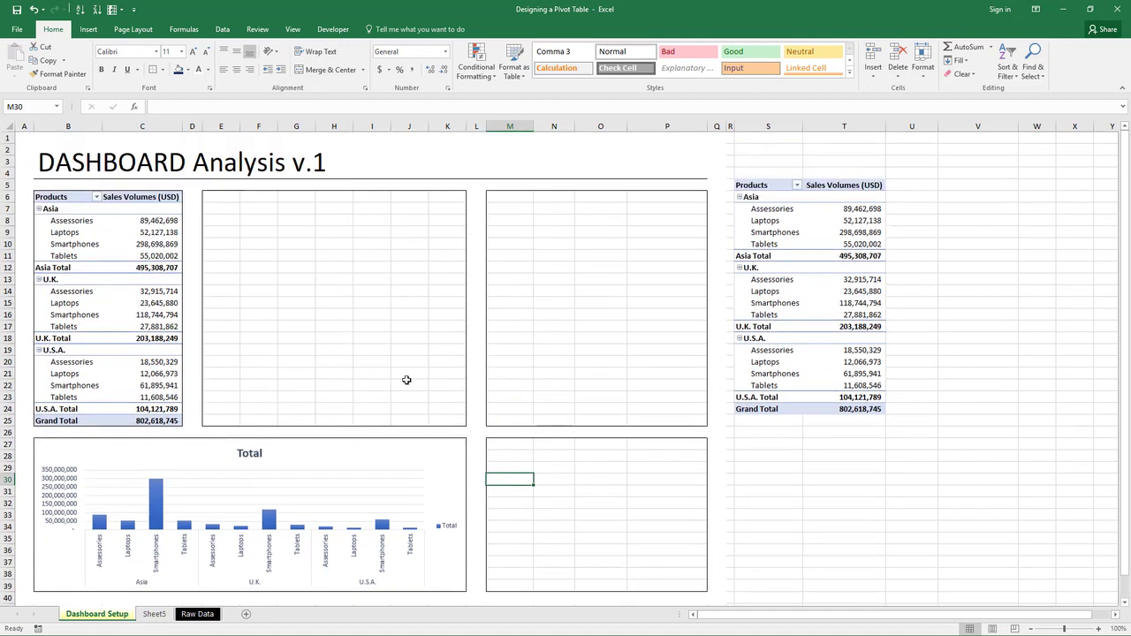
Change the pivot chart's title to "Graphical Analysis".
click(260, 454)
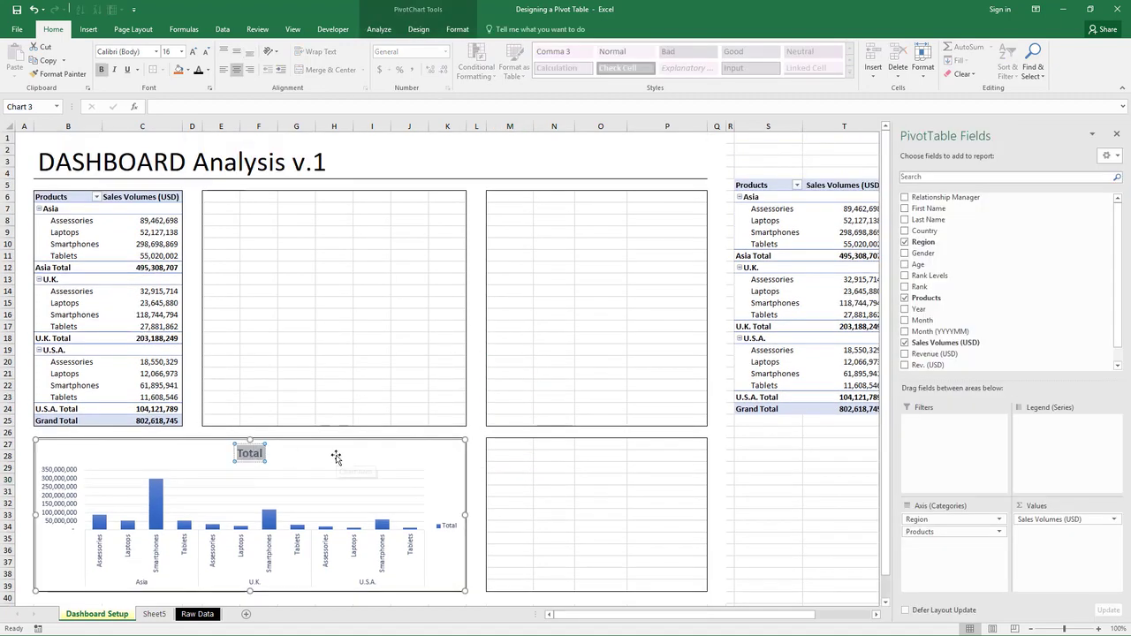
text(Garphi)
key(BackSpace)
key(BackSpace)
key(BackSpace)
key(BackSpace)
key(BackSpace)
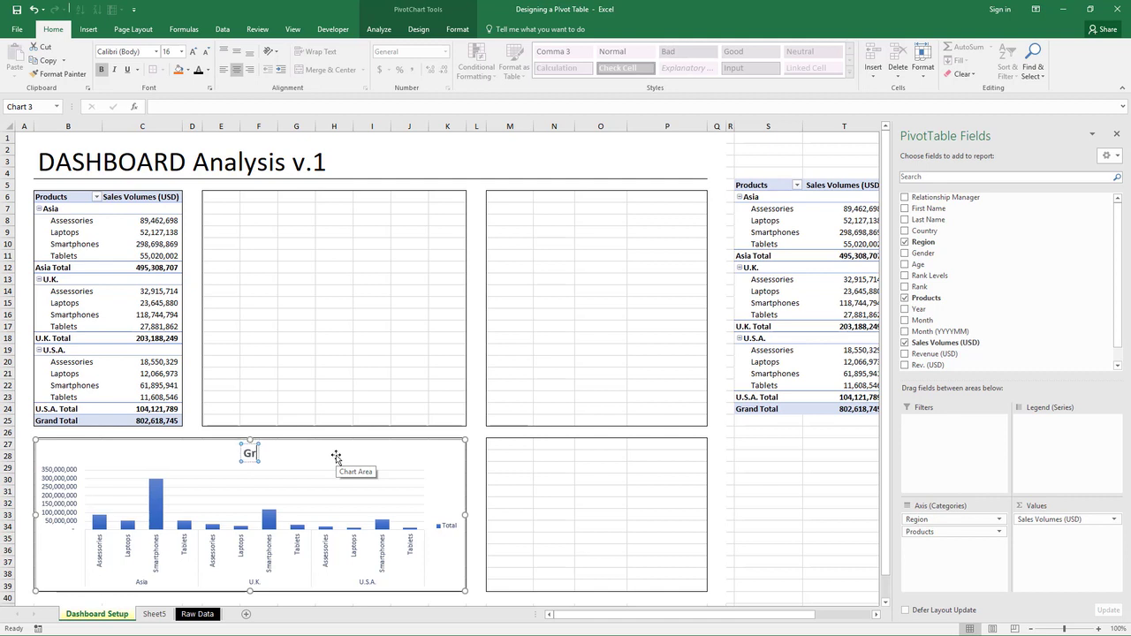
text(raphical Aaly)
key(BackSpace)
key(BackSpace)
key(BackSpace)
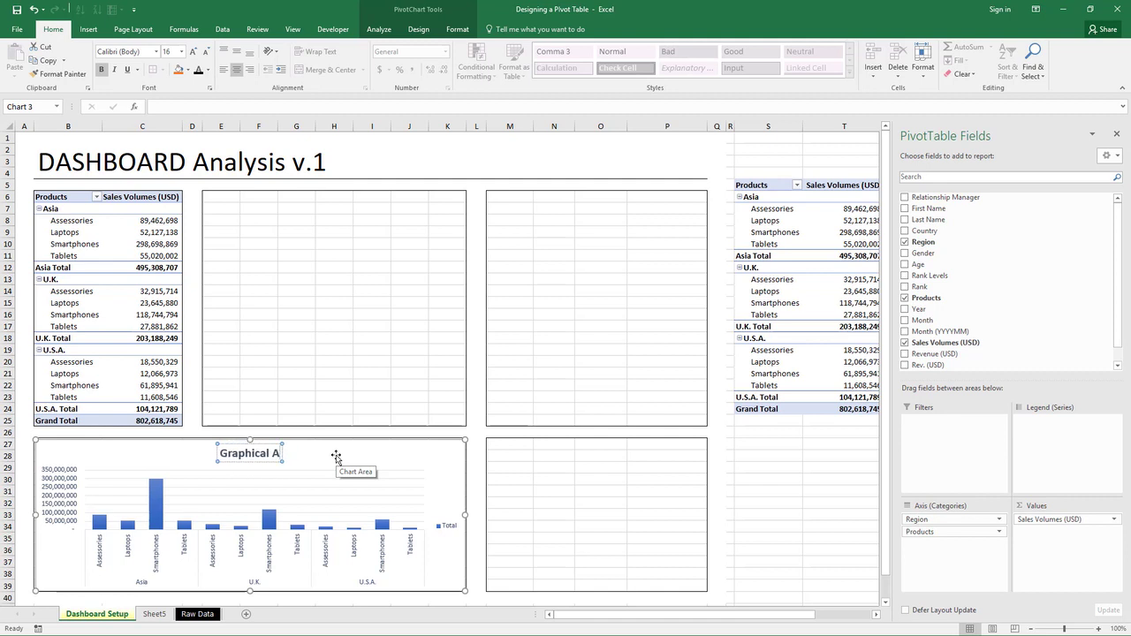
text(a)
key(BackSpace)
text(nalysis)
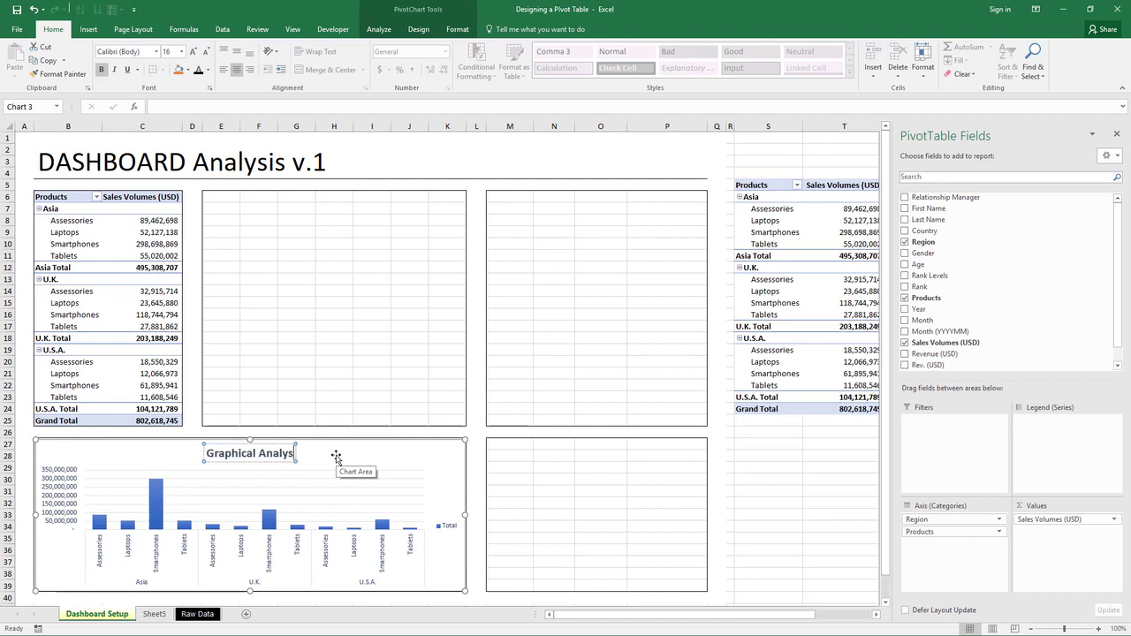
key(Return)
Try moving the chart legend up near the chart title, and undo the move.
click(446, 528)
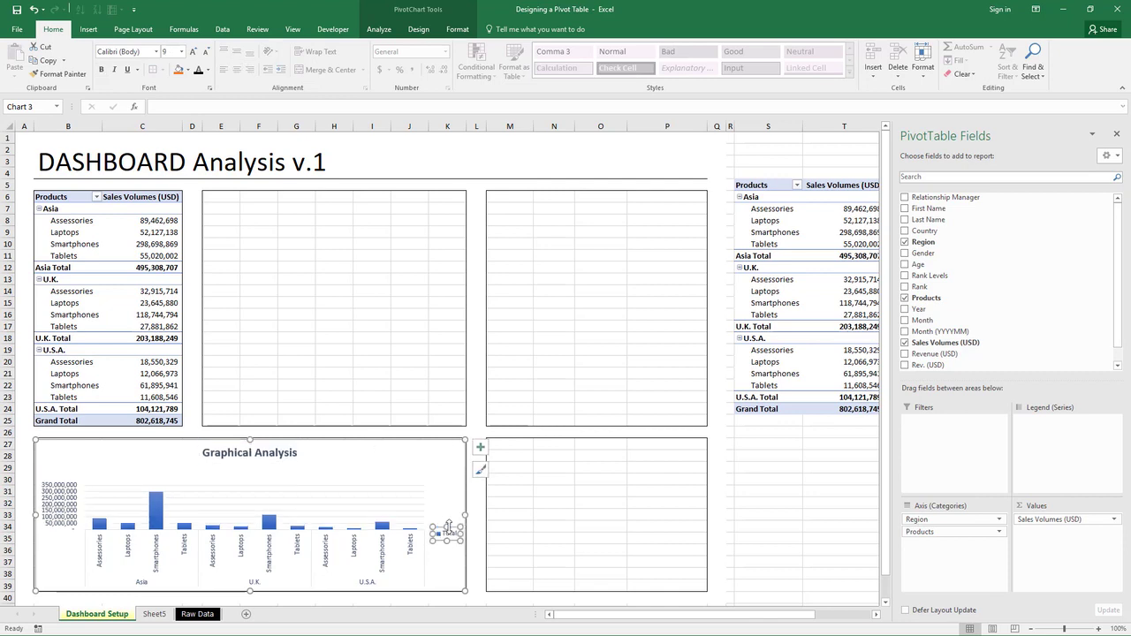
drag(431, 528, 290, 474)
drag(354, 454, 354, 455)
key(ctrl+z)
Place the pivot chart's legend at the top of the chart.
click(419, 30)
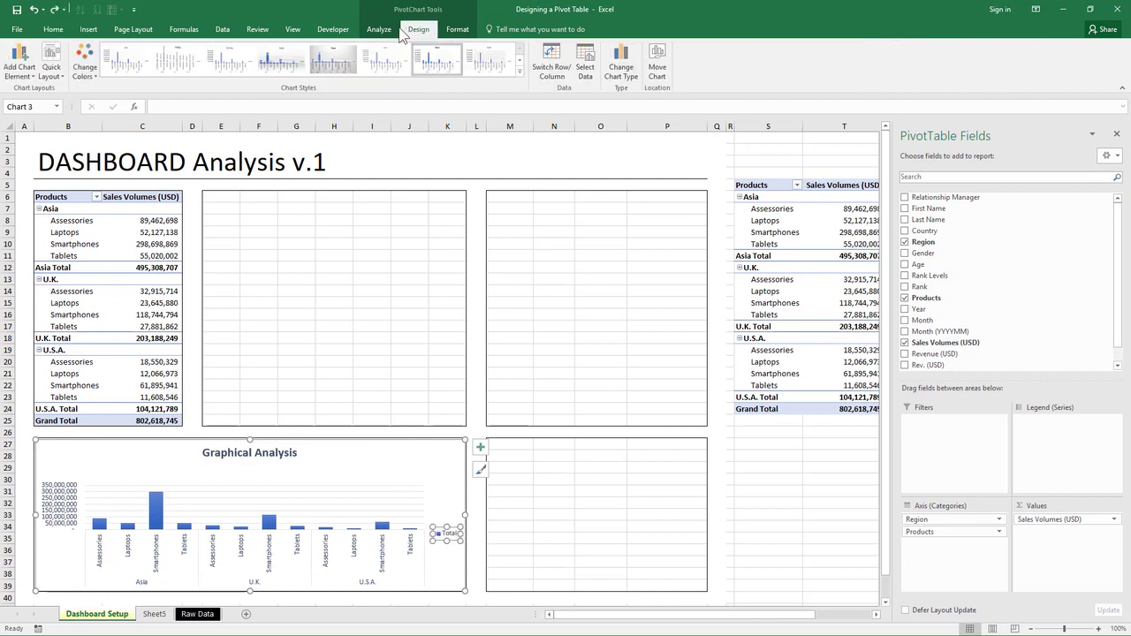
click(21, 64)
mouse_move(69, 147)
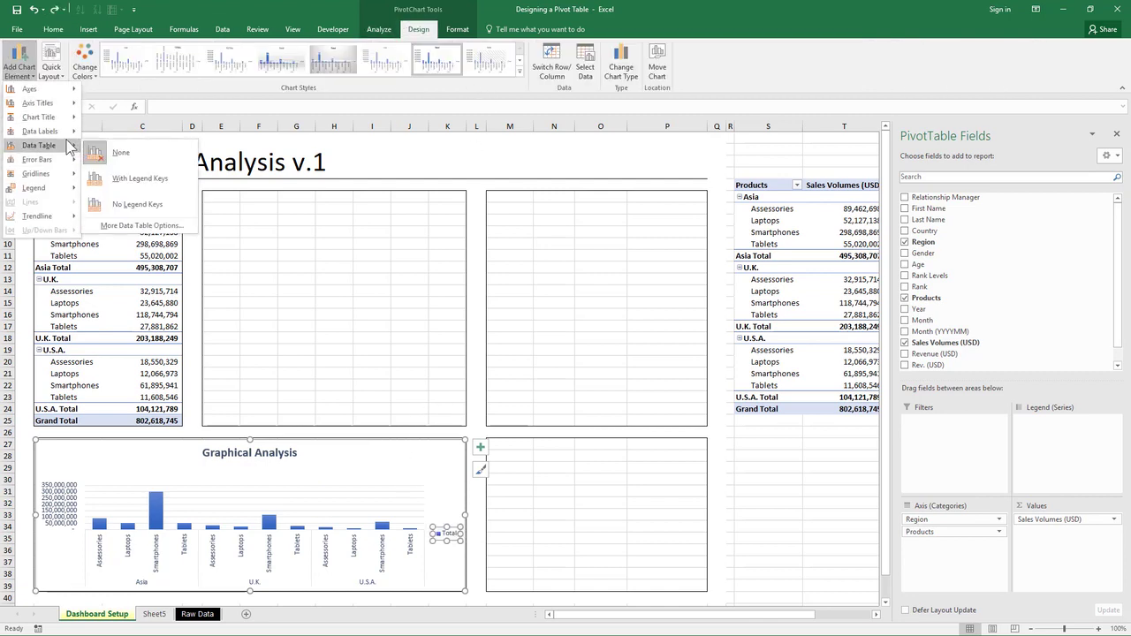
mouse_move(78, 189)
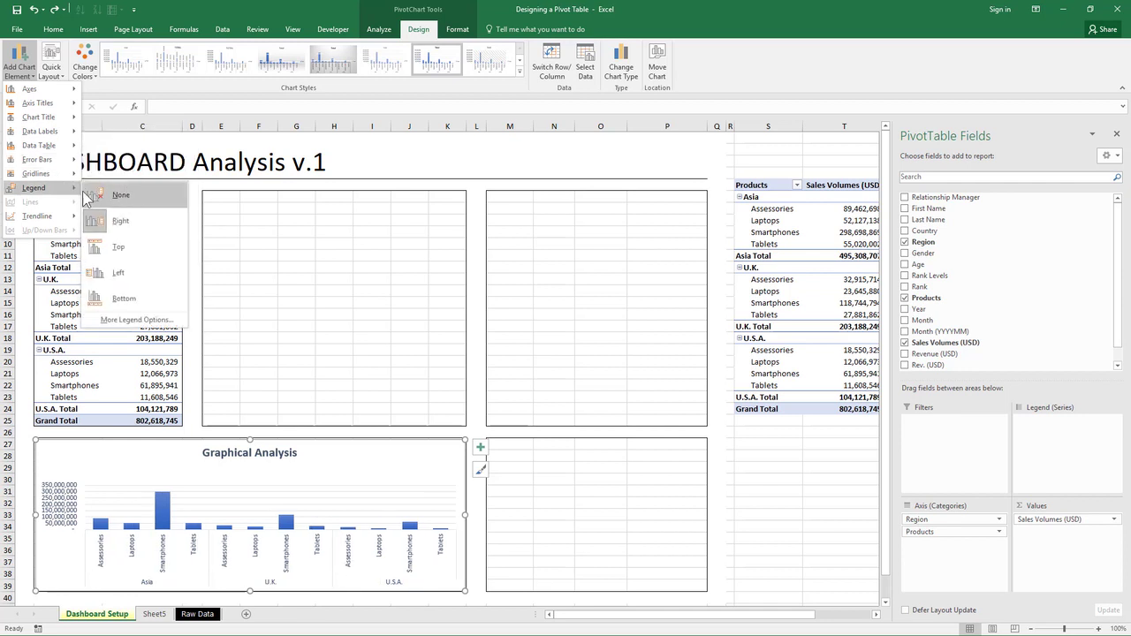
click(111, 247)
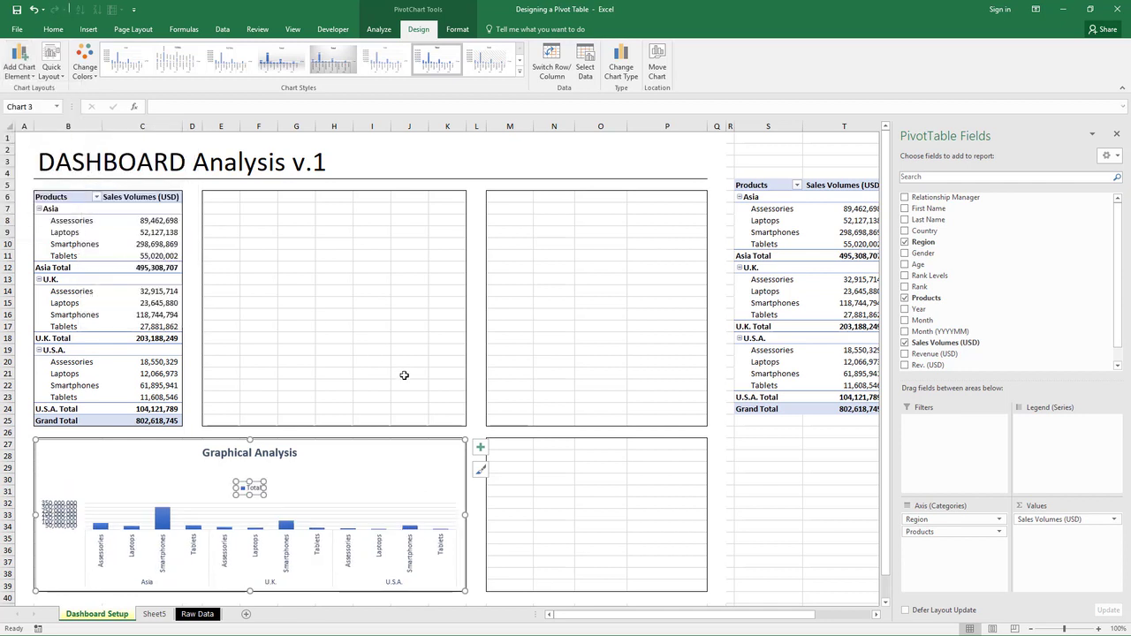
Stretch the plot area up to just below the chart title and move the legend into the chart's upper-right corner.
click(314, 511)
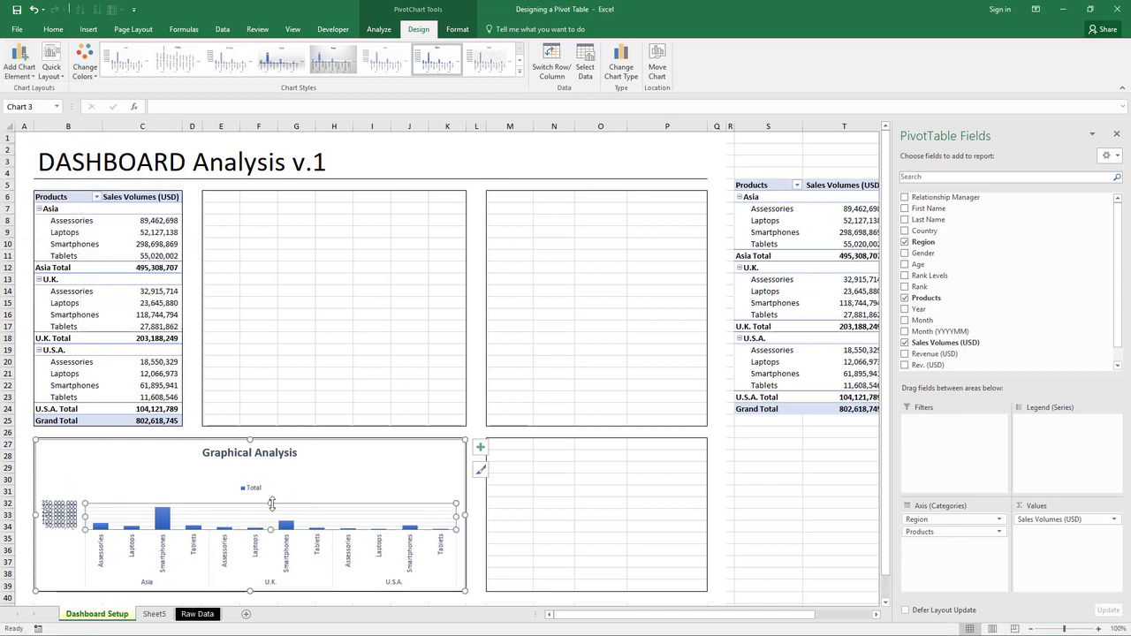
drag(271, 503, 273, 470)
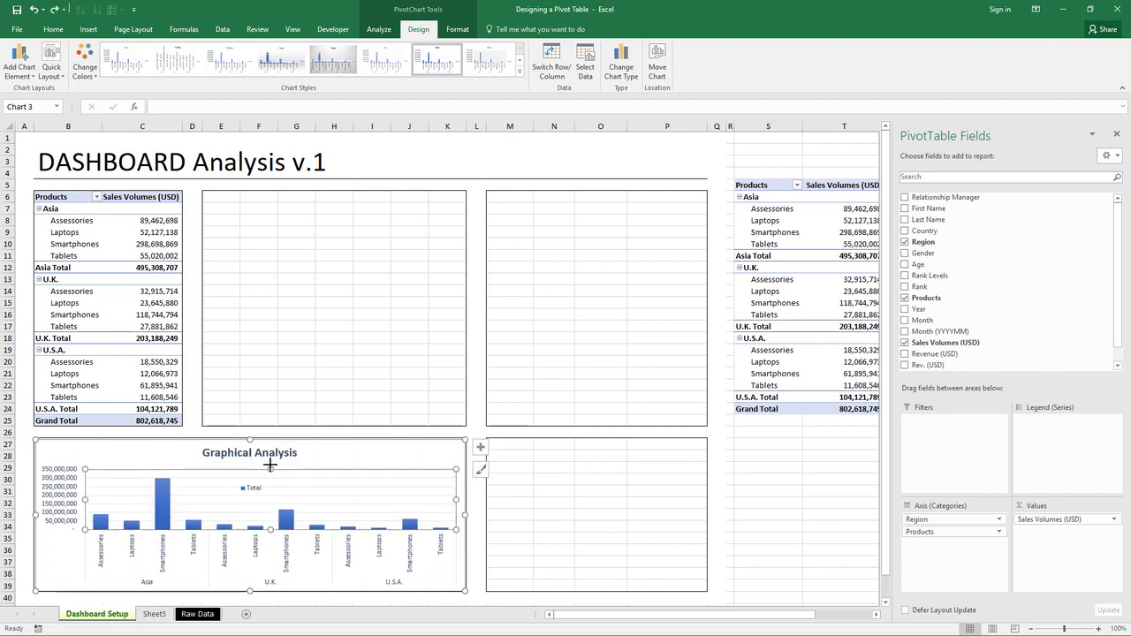
drag(270, 464, 449, 444)
click(257, 488)
click(555, 503)
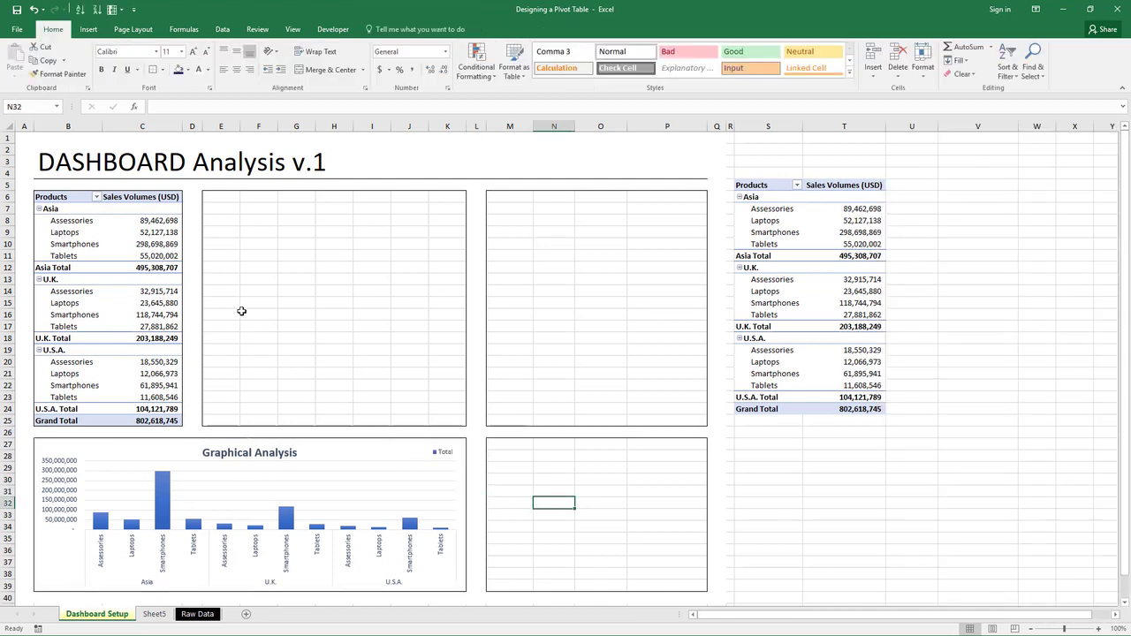
Fill the whole dashboard area A1:Q40 with the darkest blue-gray theme color.
click(241, 311)
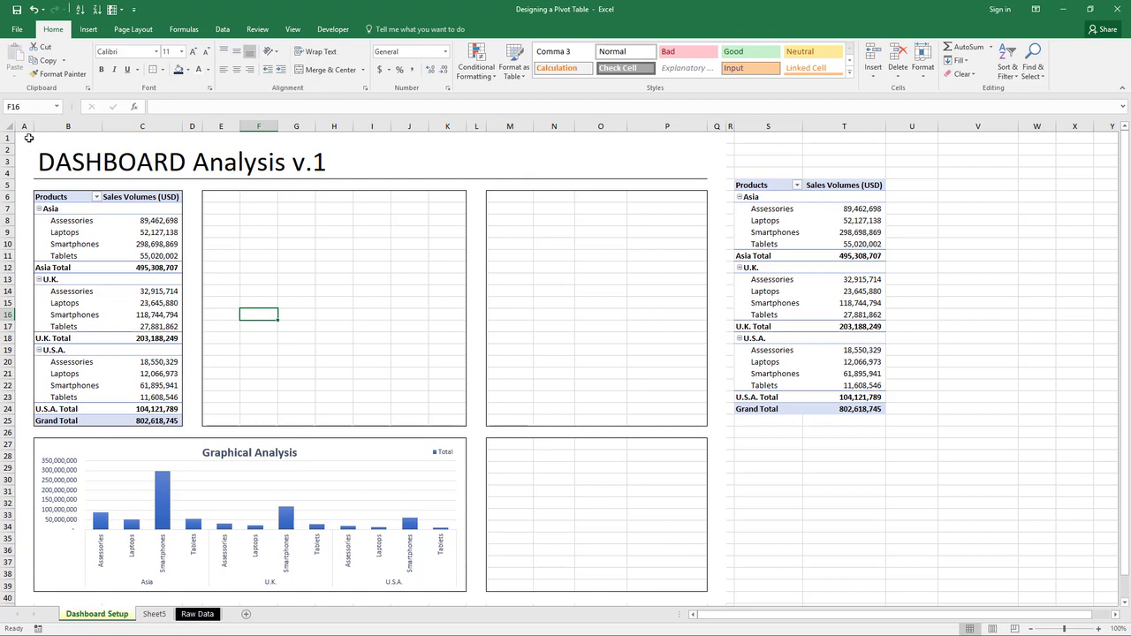
drag(21, 139, 710, 600)
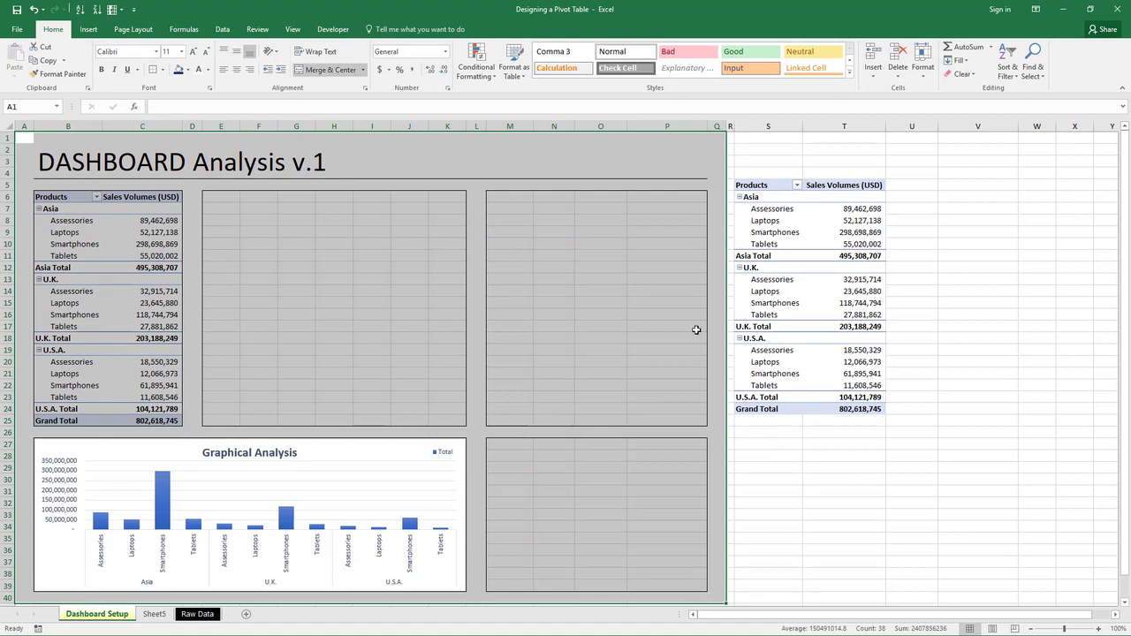
click(187, 70)
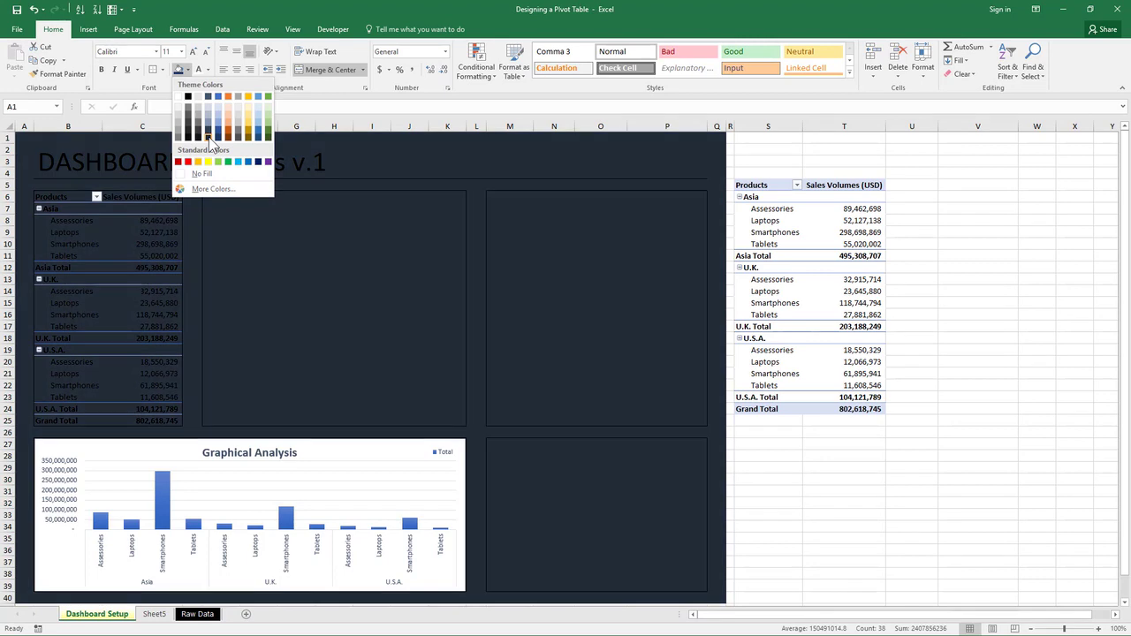
click(210, 144)
Set the font color of the "DASHBOARD Analysis v.1" title to white.
click(128, 157)
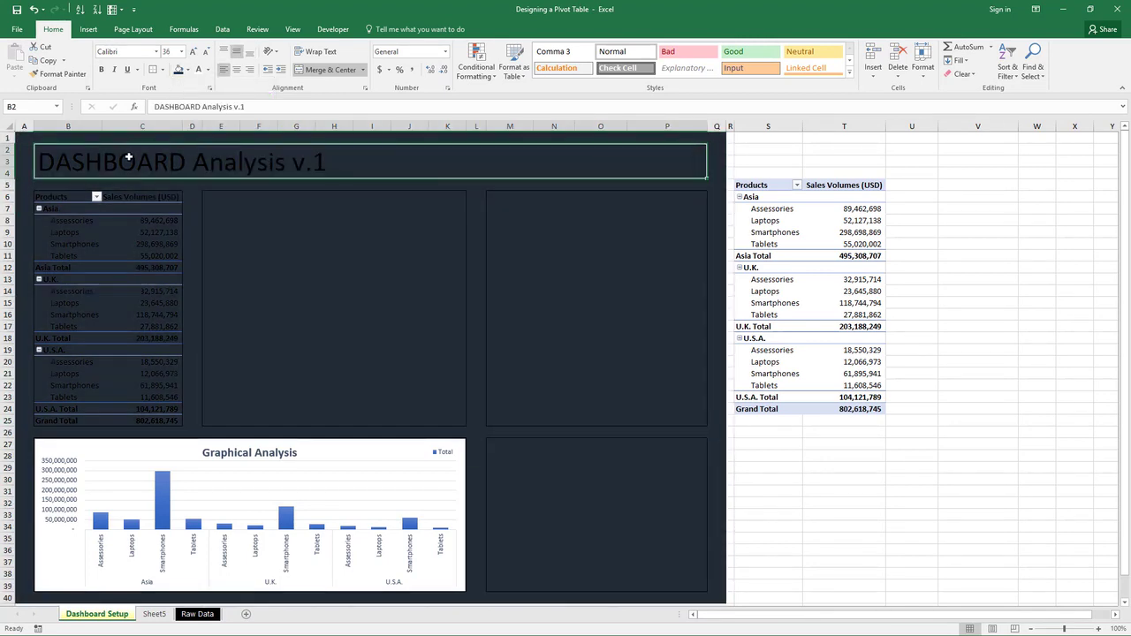
click(198, 70)
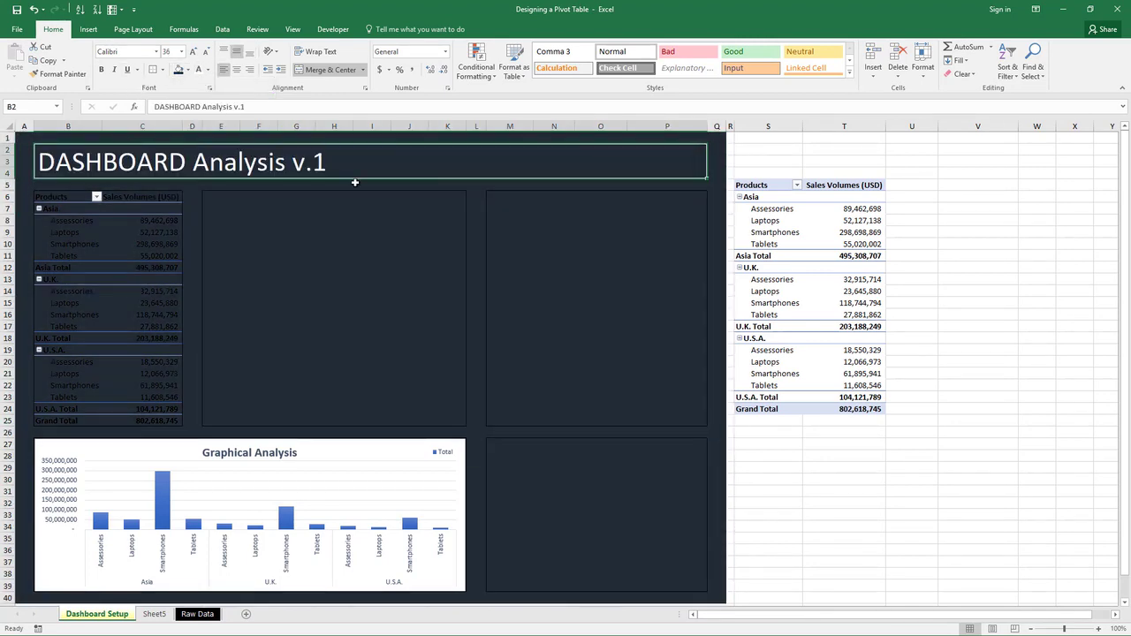
click(357, 184)
Set the border line color to white and apply a bottom border to the dashboard title in B2:P4.
click(92, 168)
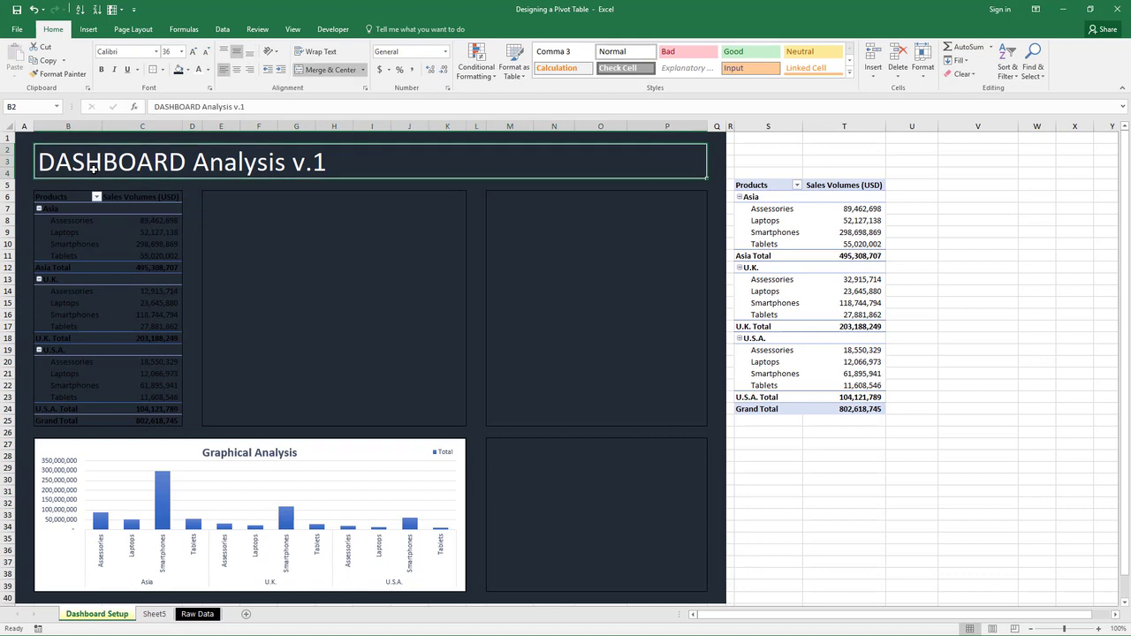
click(163, 70)
mouse_move(252, 349)
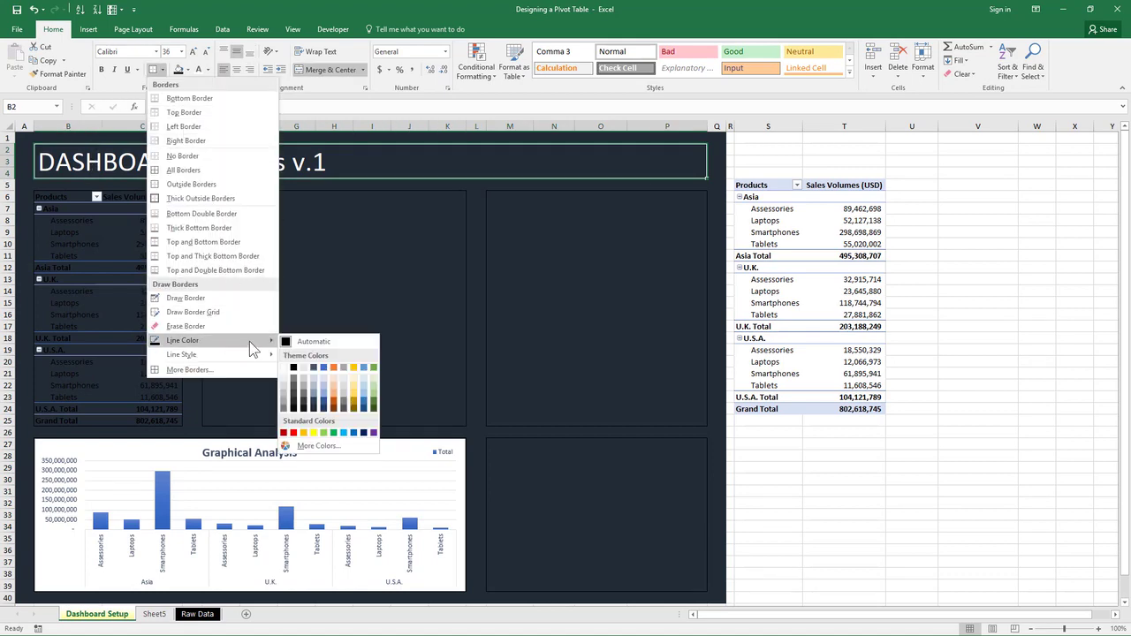
click(287, 376)
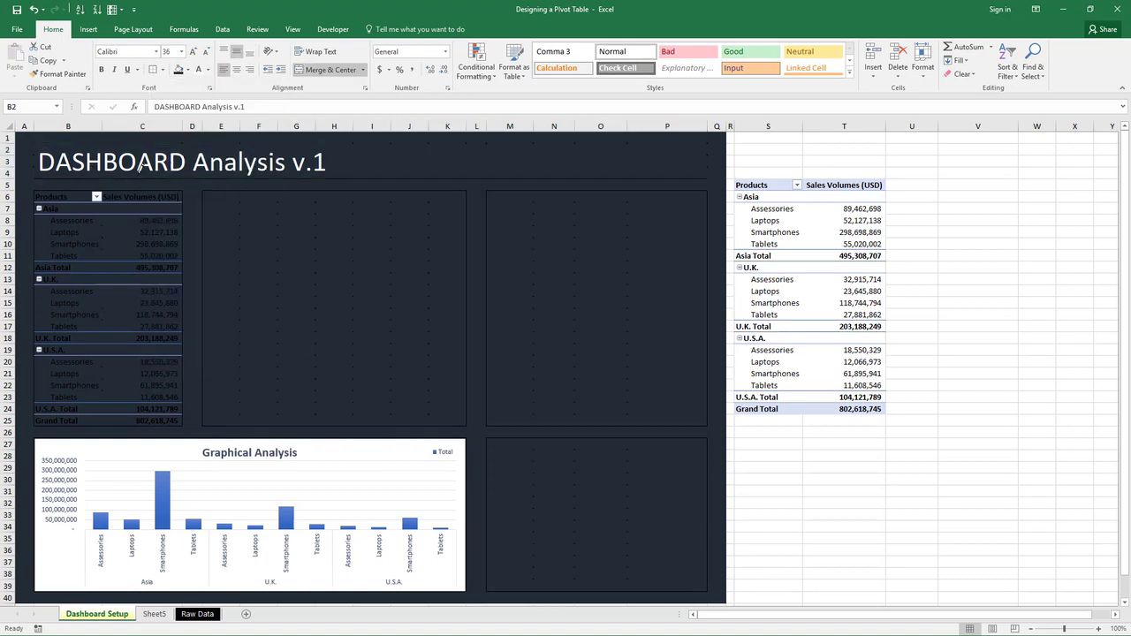
drag(140, 168, 431, 171)
drag(524, 170, 541, 172)
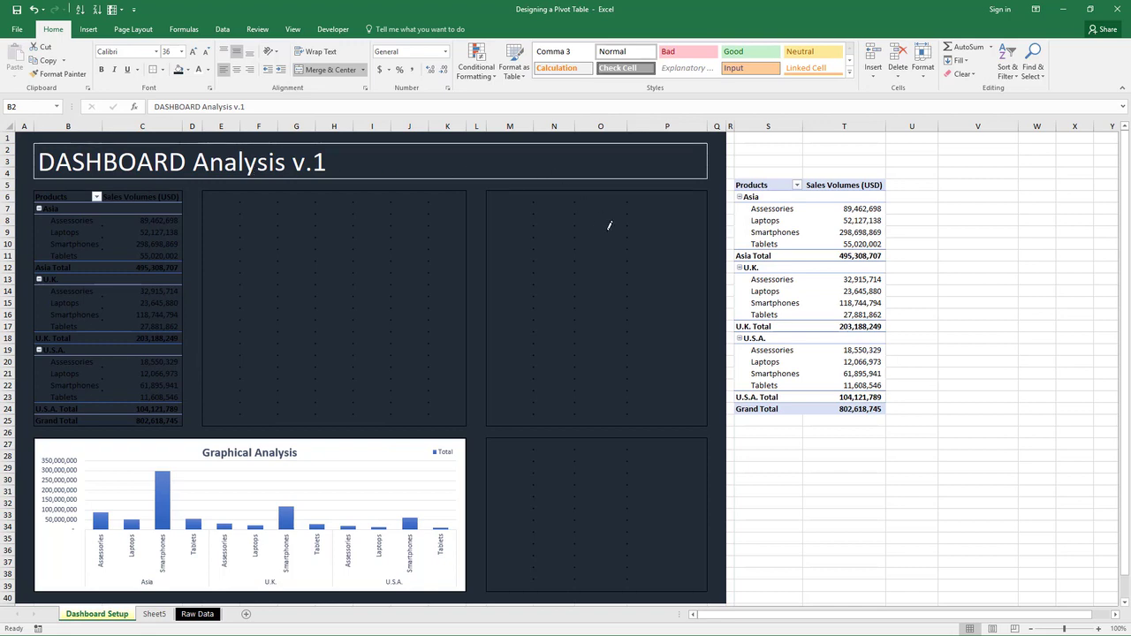
click(161, 70)
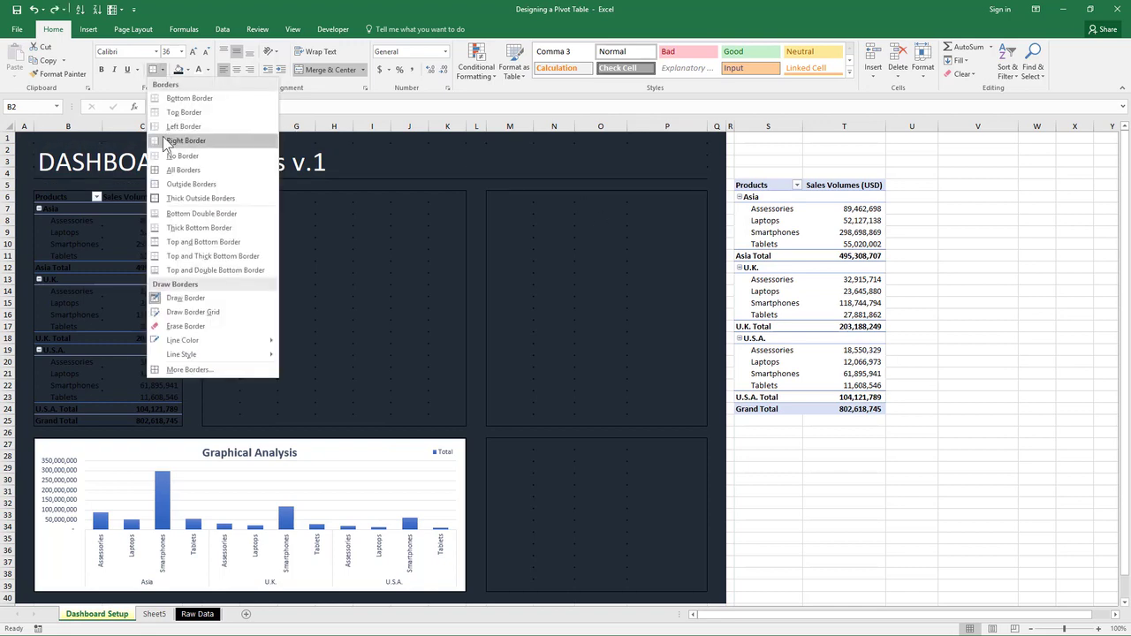
click(180, 102)
click(334, 184)
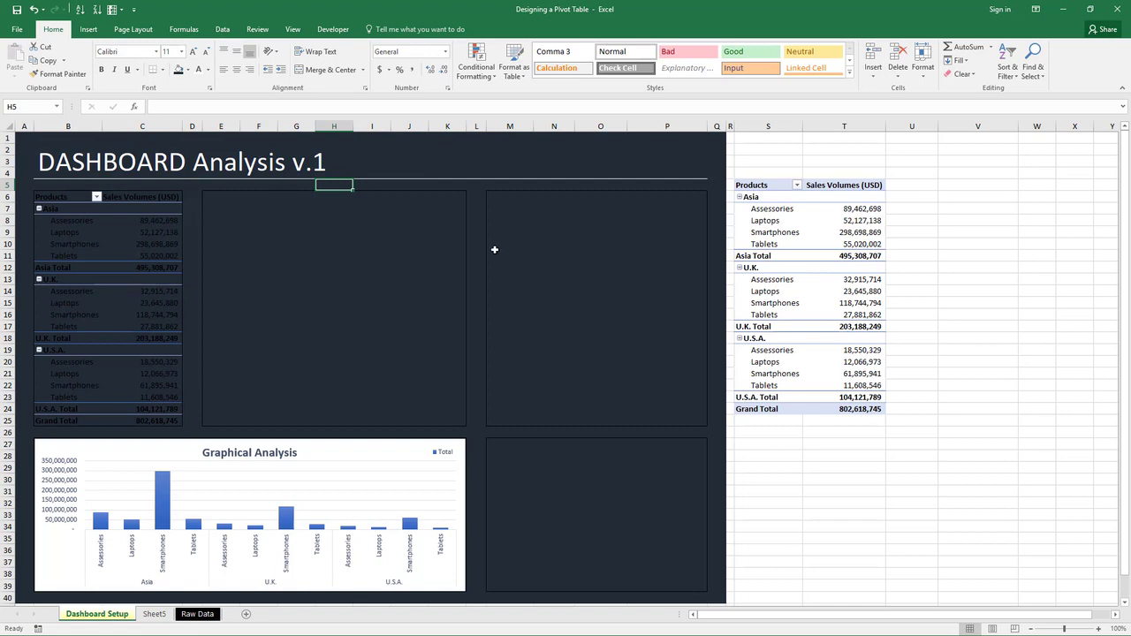
Clear the pivot table in B6:C25 completely, including its contents and formatting.
click(502, 294)
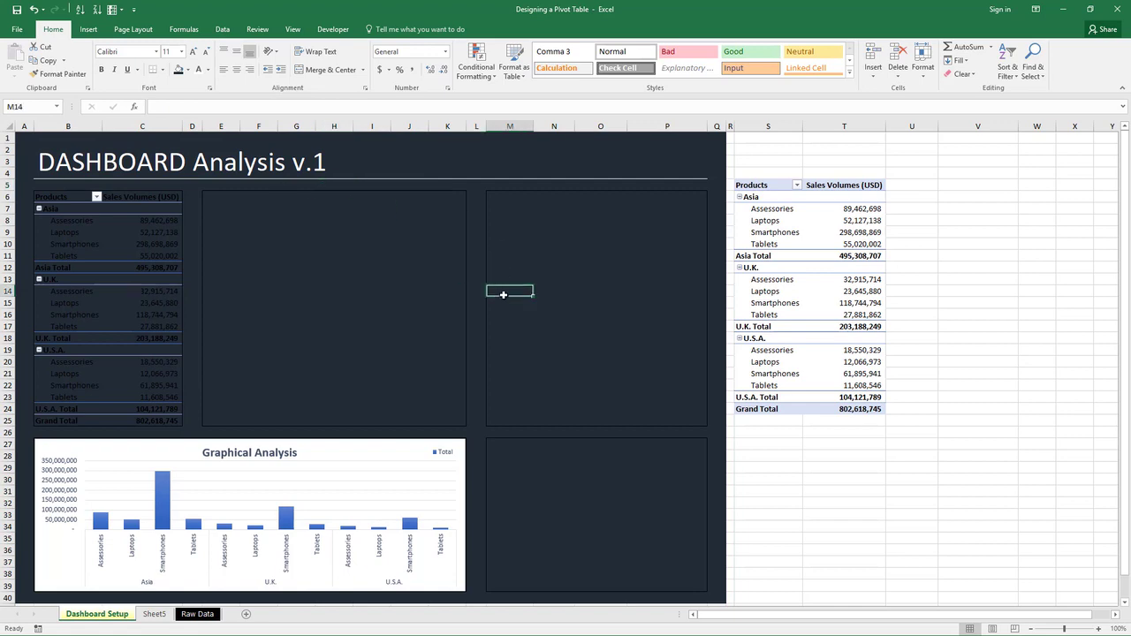
click(87, 238)
click(153, 265)
click(151, 299)
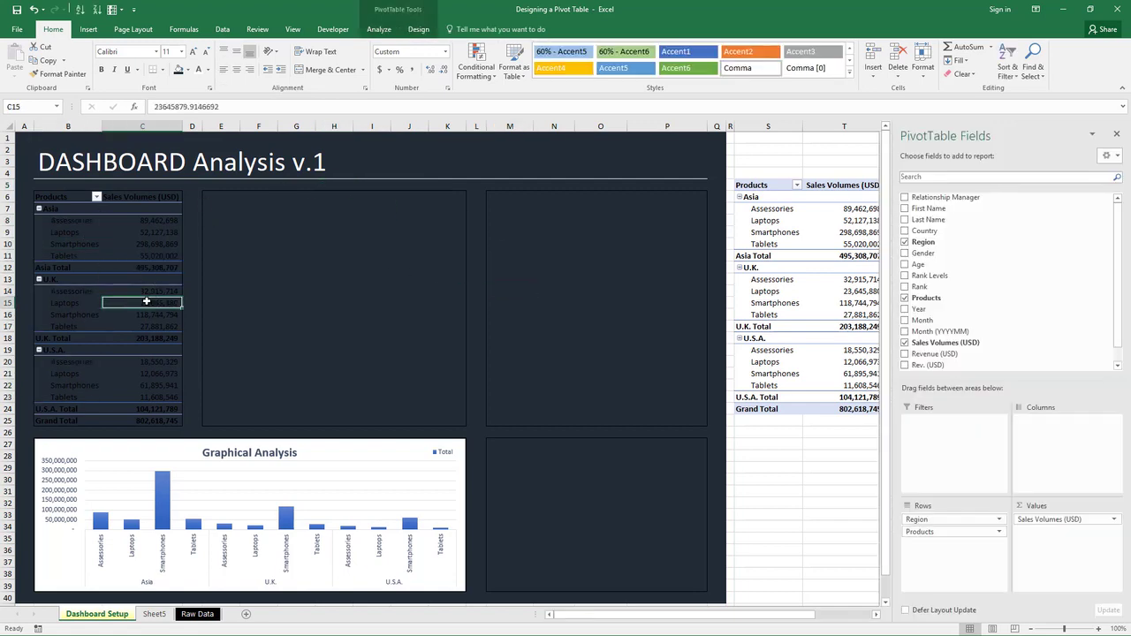
key(ctrl+a)
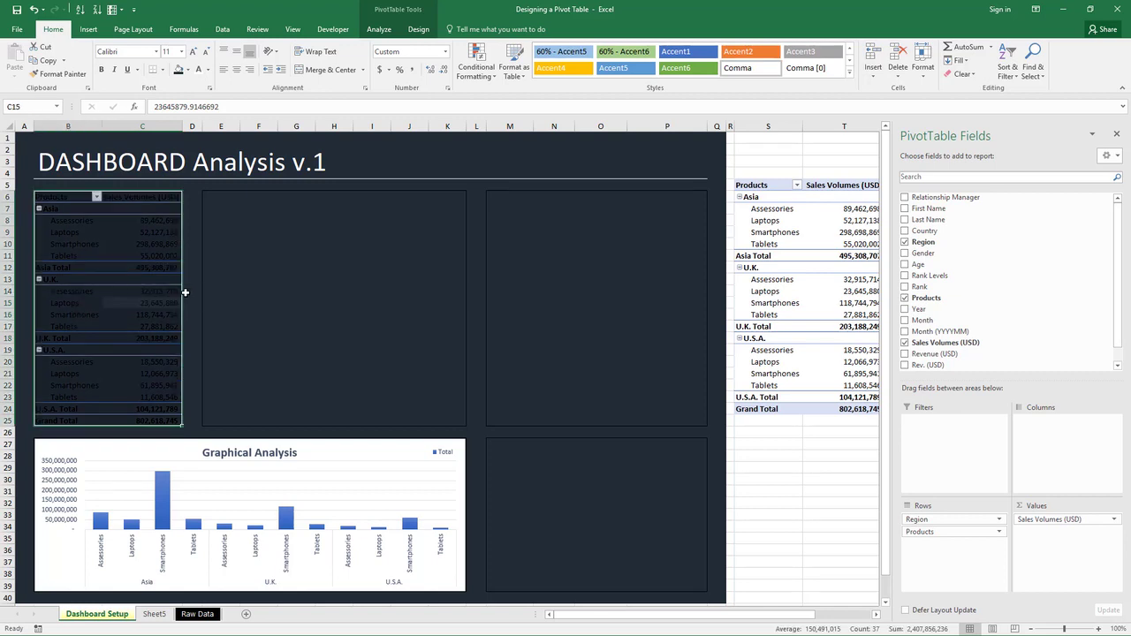
key(alt)
key(h)
key(e)
key(a)
click(431, 305)
Copy the whole pivot table in S5:T24 and paste it at B6.
click(846, 278)
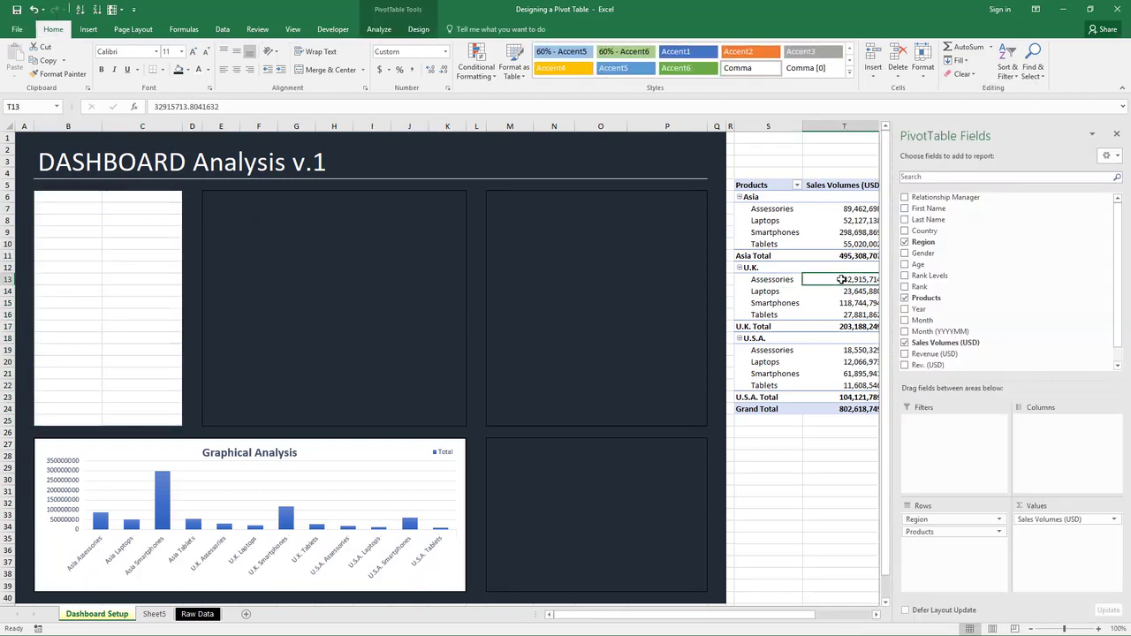
key(ctrl+a)
key(ctrl+c)
click(39, 199)
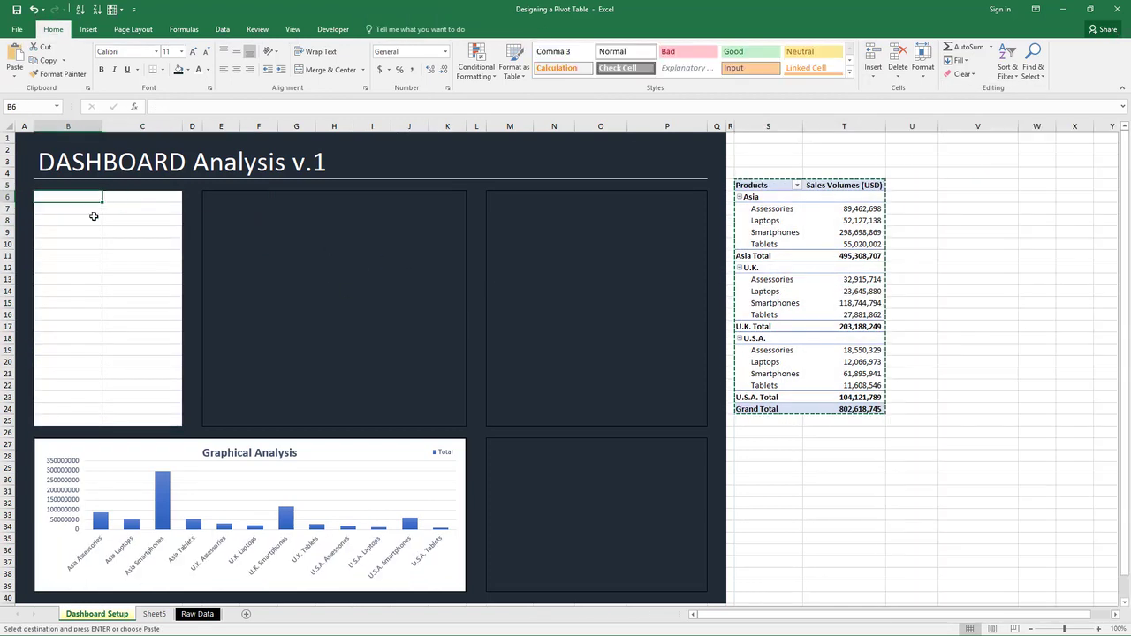
key(Return)
click(334, 265)
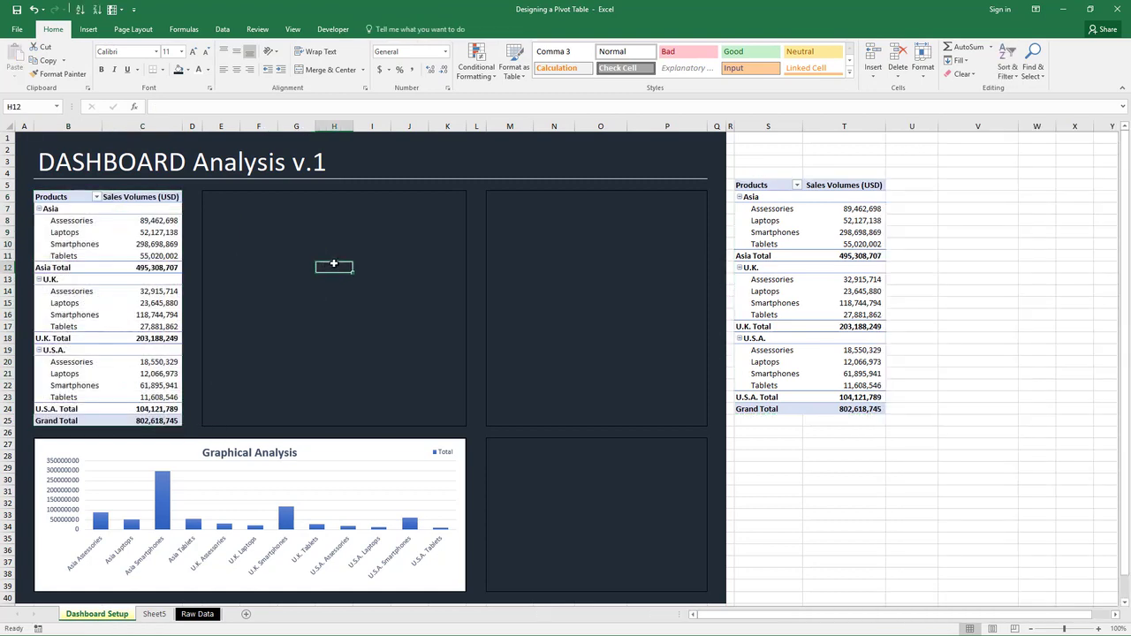
Apply the blue style from the first row of the Dark PivotTable styles to the pivot table at B6.
click(127, 281)
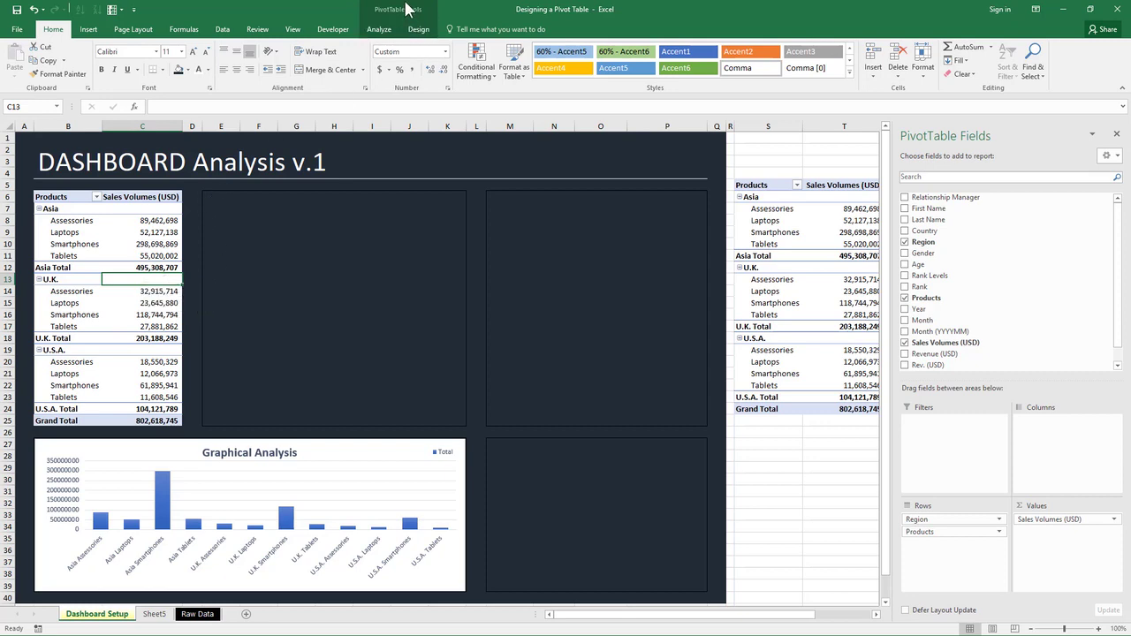
click(419, 29)
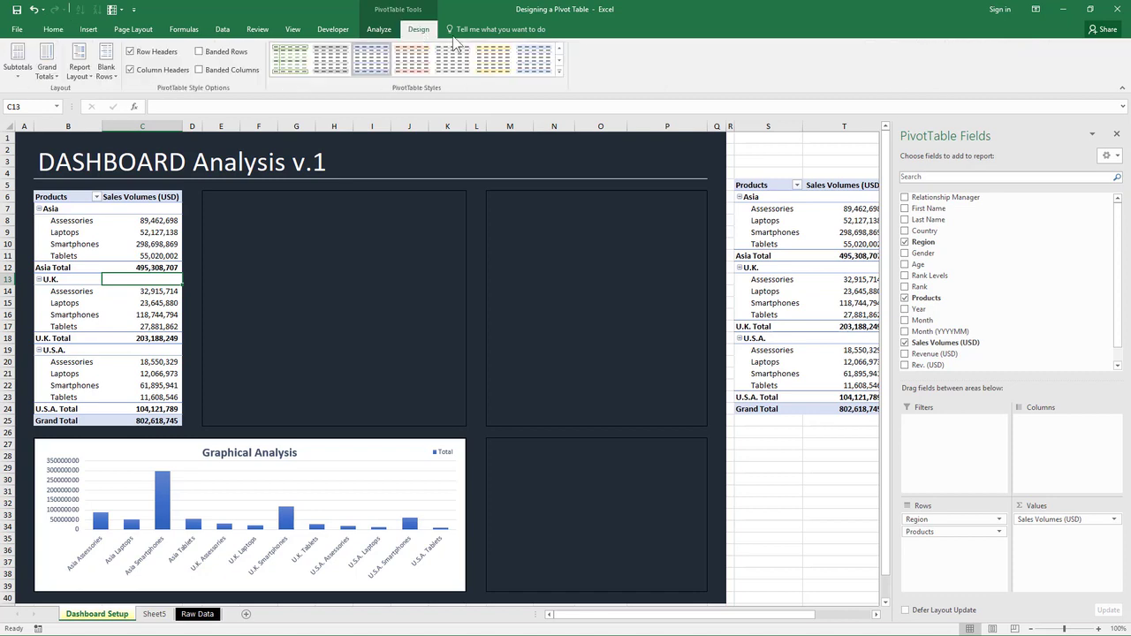
click(560, 70)
click(583, 58)
click(142, 221)
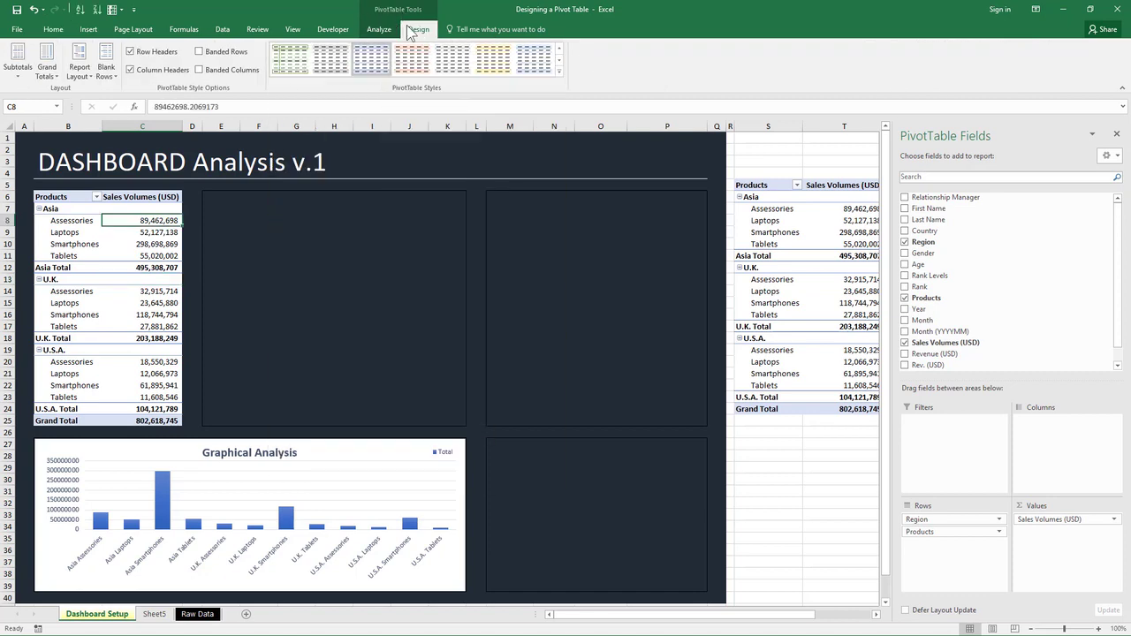
click(380, 29)
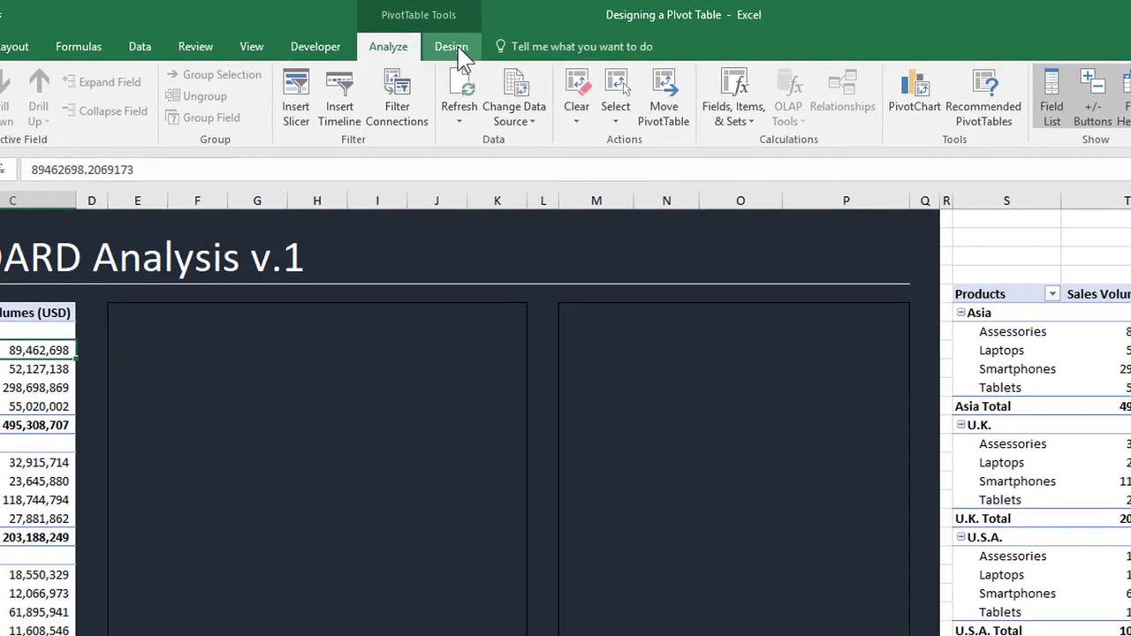
click(453, 44)
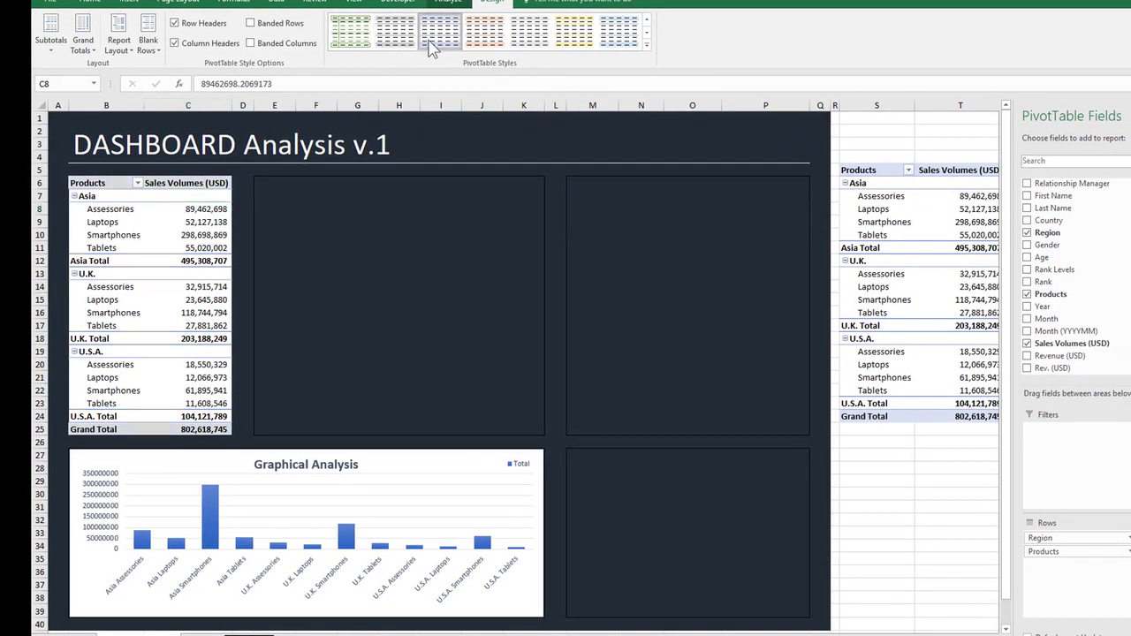
click(648, 45)
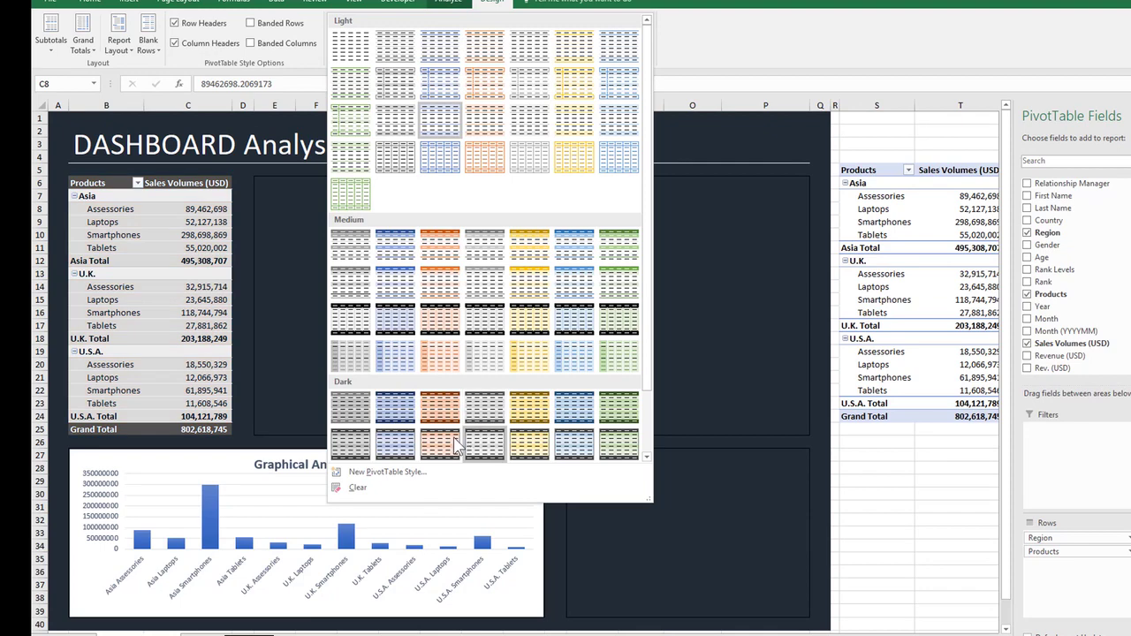
click(647, 456)
click(647, 456)
drag(649, 406, 662, 350)
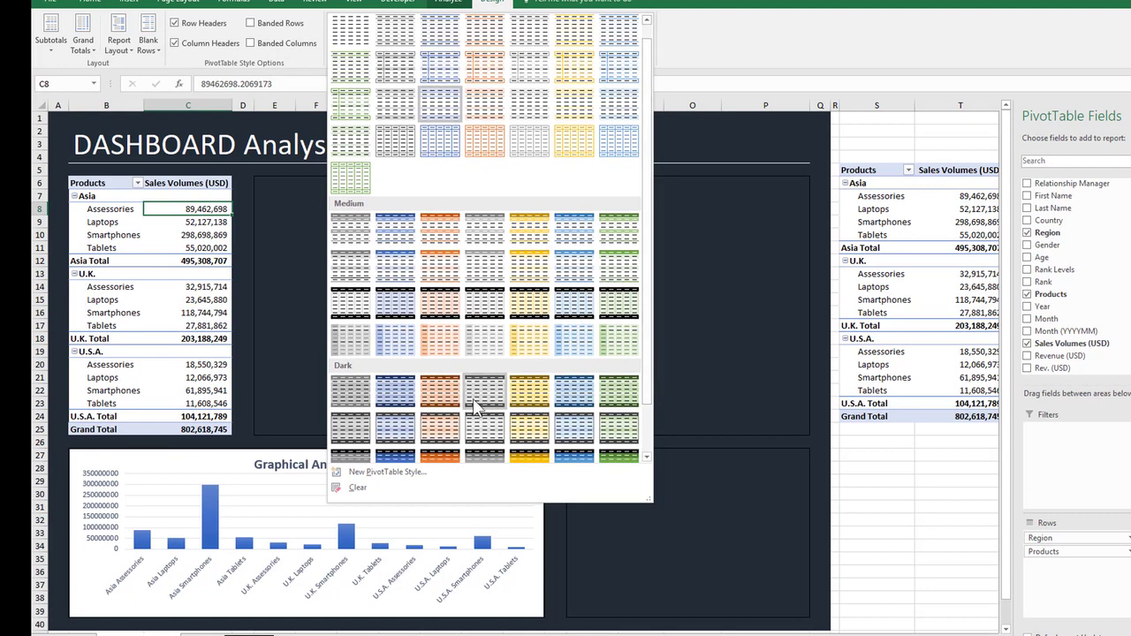
click(406, 403)
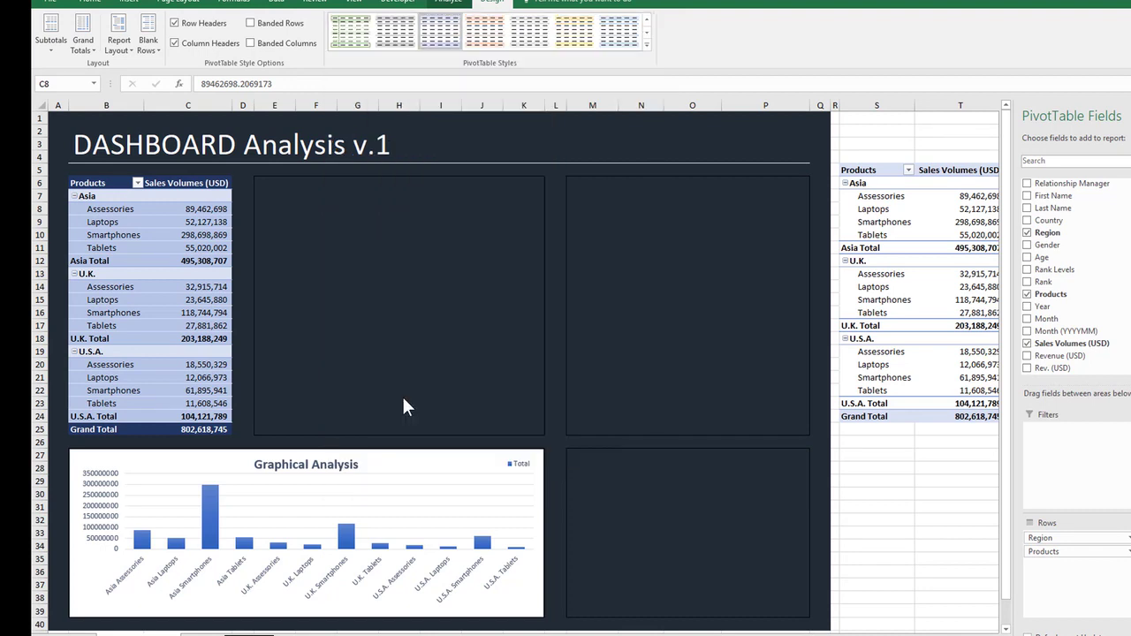
click(552, 324)
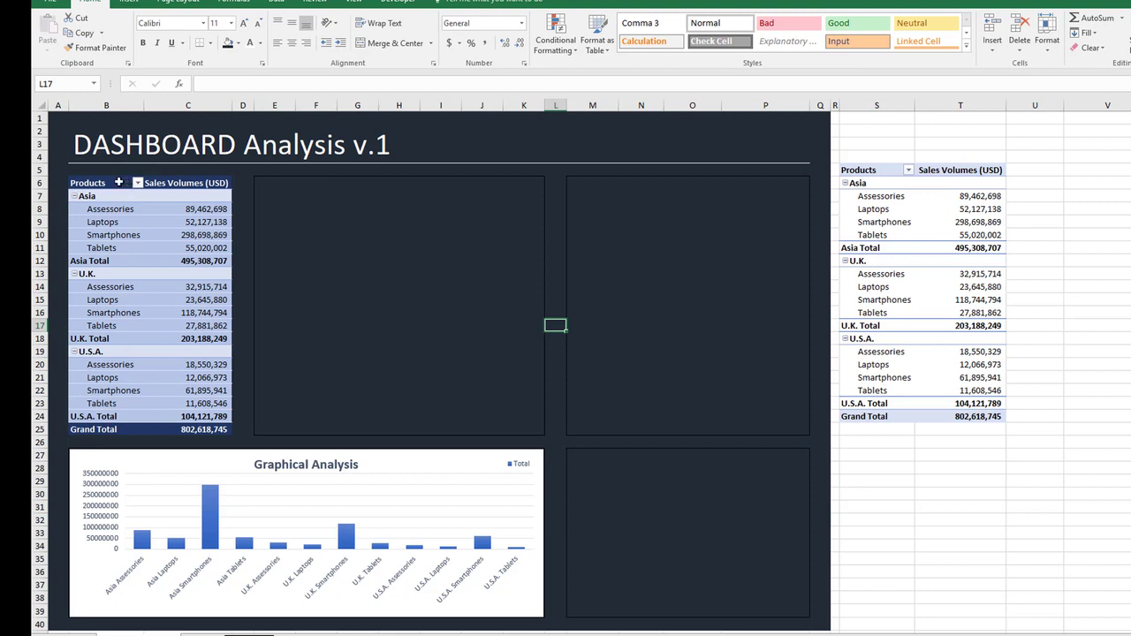
click(357, 273)
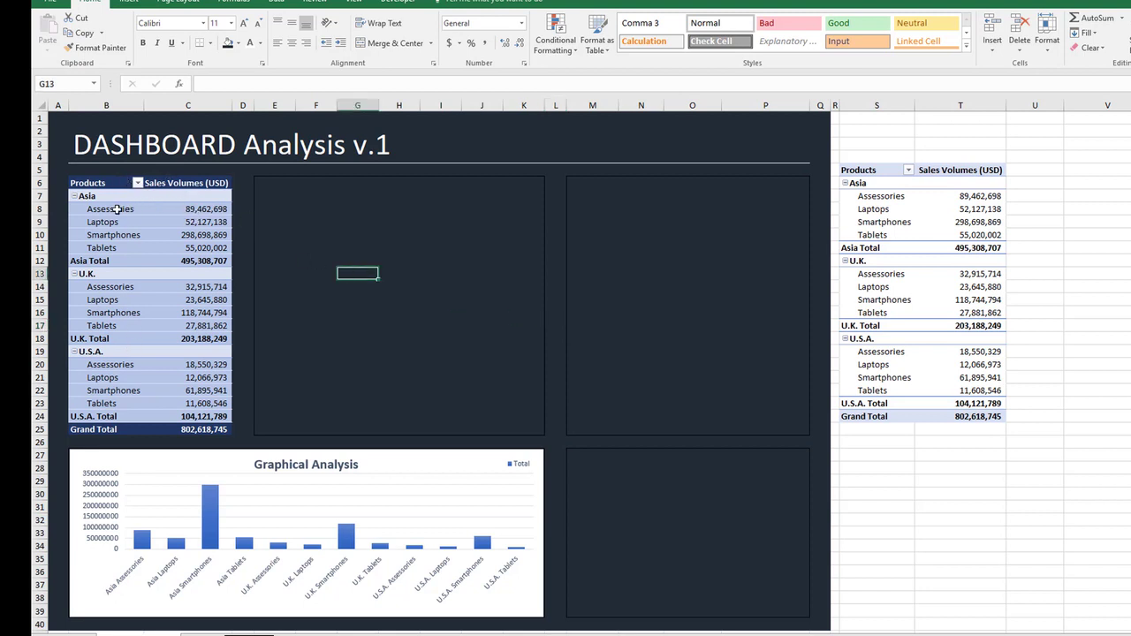
click(202, 184)
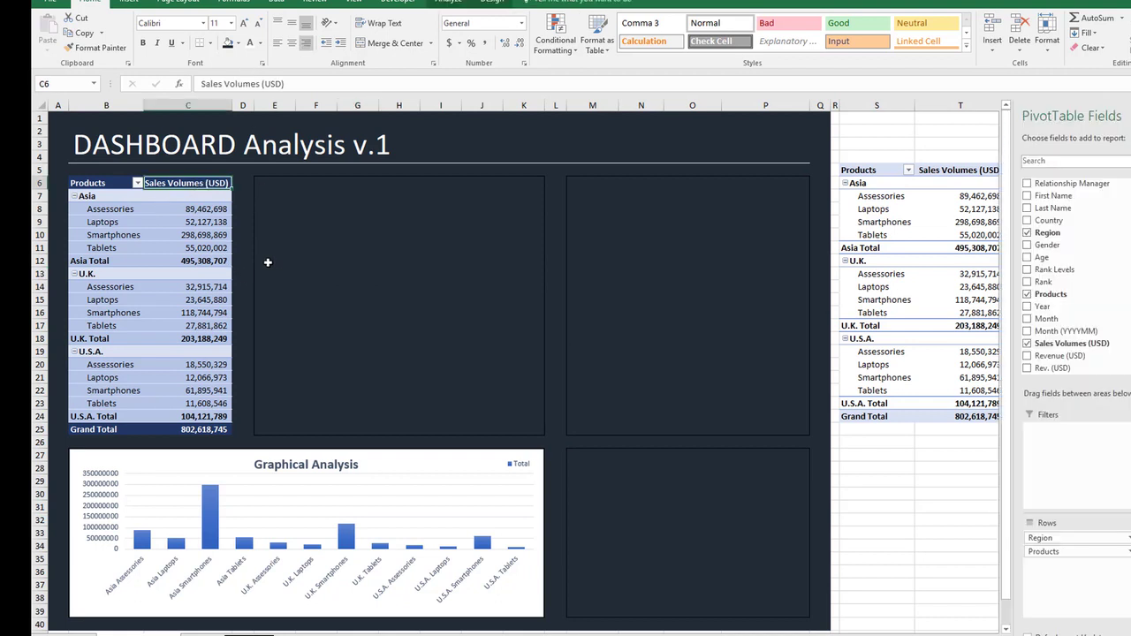
drag(216, 208, 226, 416)
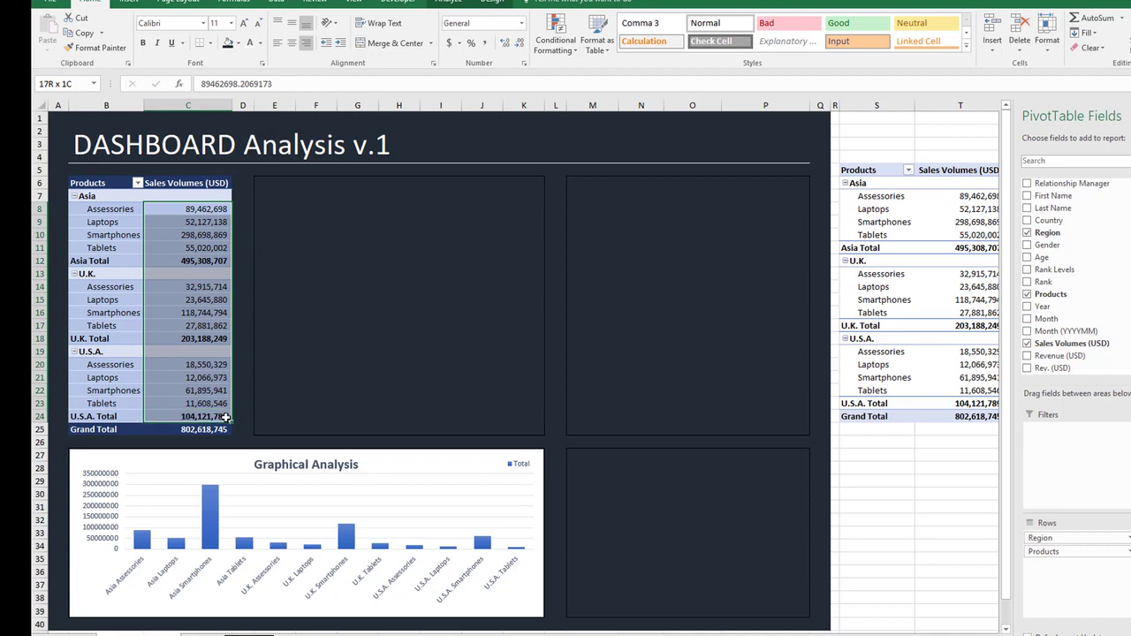
click(274, 273)
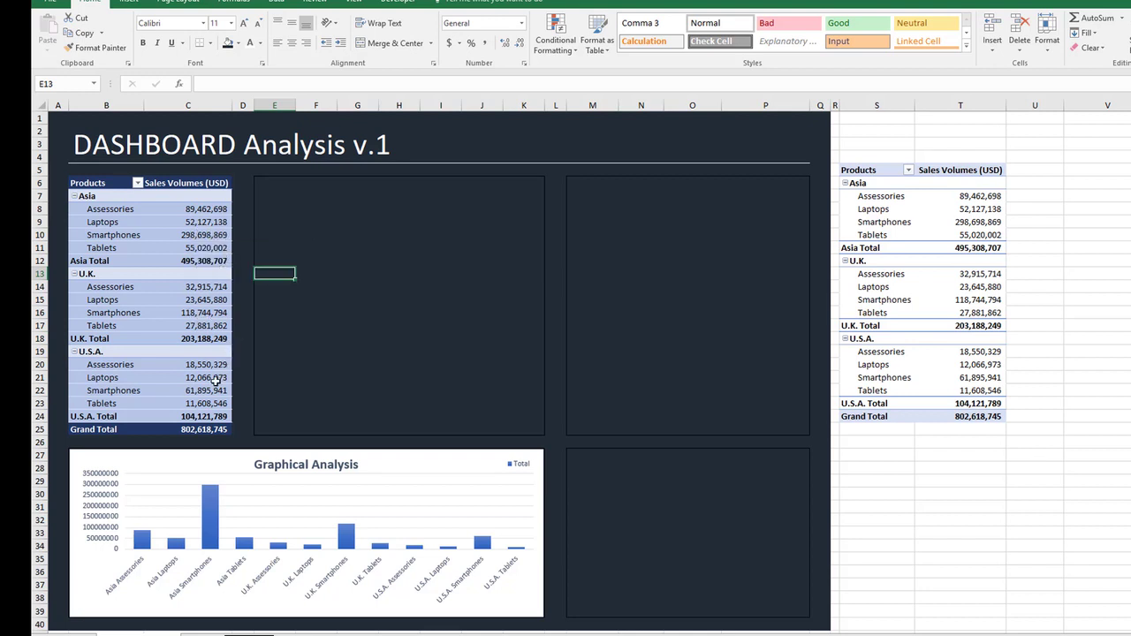
Sort the products within each region of the dashboard pivot table from largest to smallest sales volume.
right_click(218, 224)
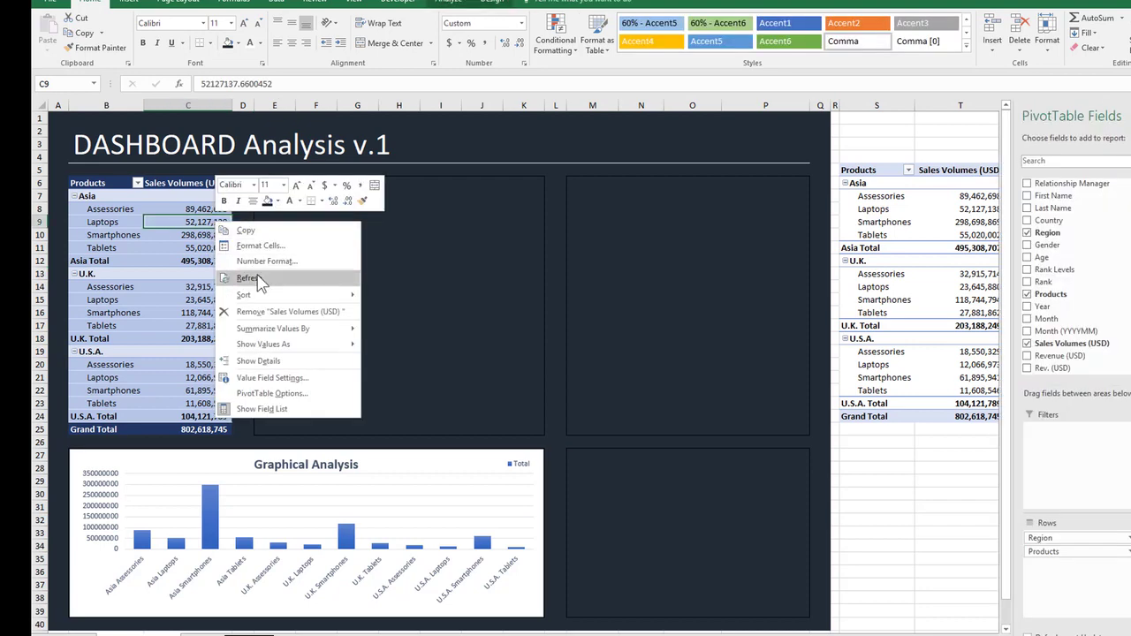
mouse_move(267, 295)
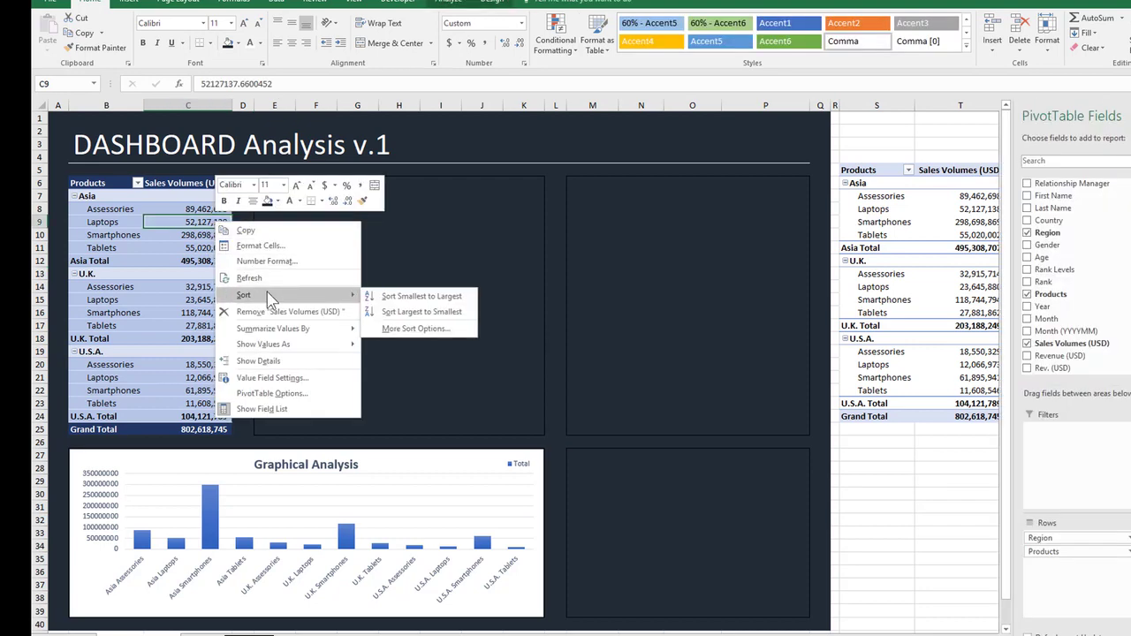
click(405, 314)
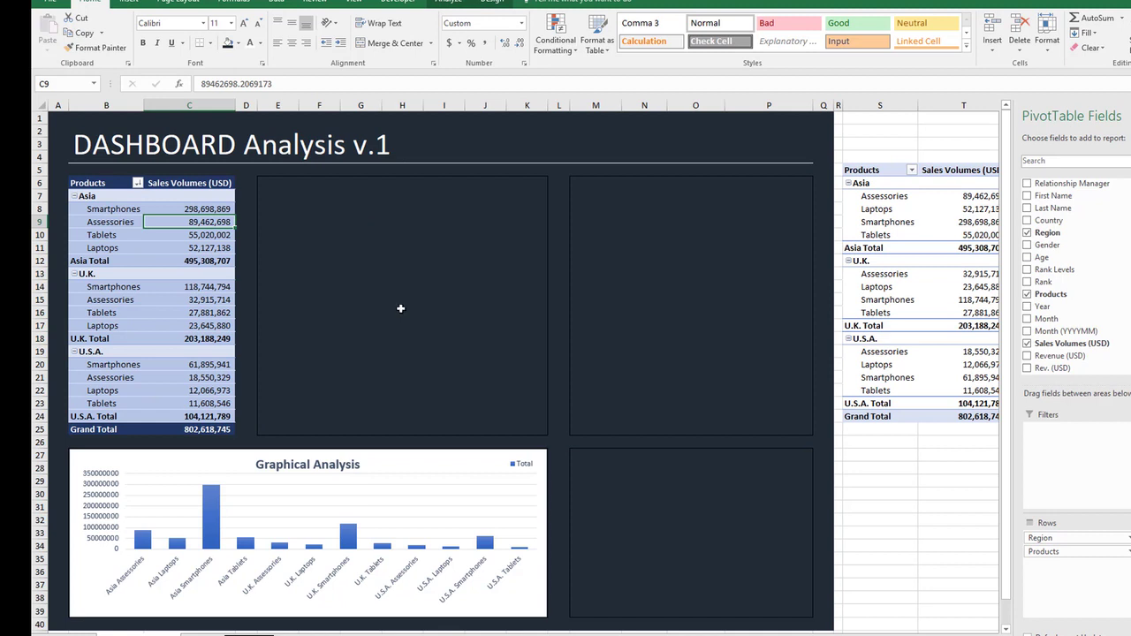
click(401, 311)
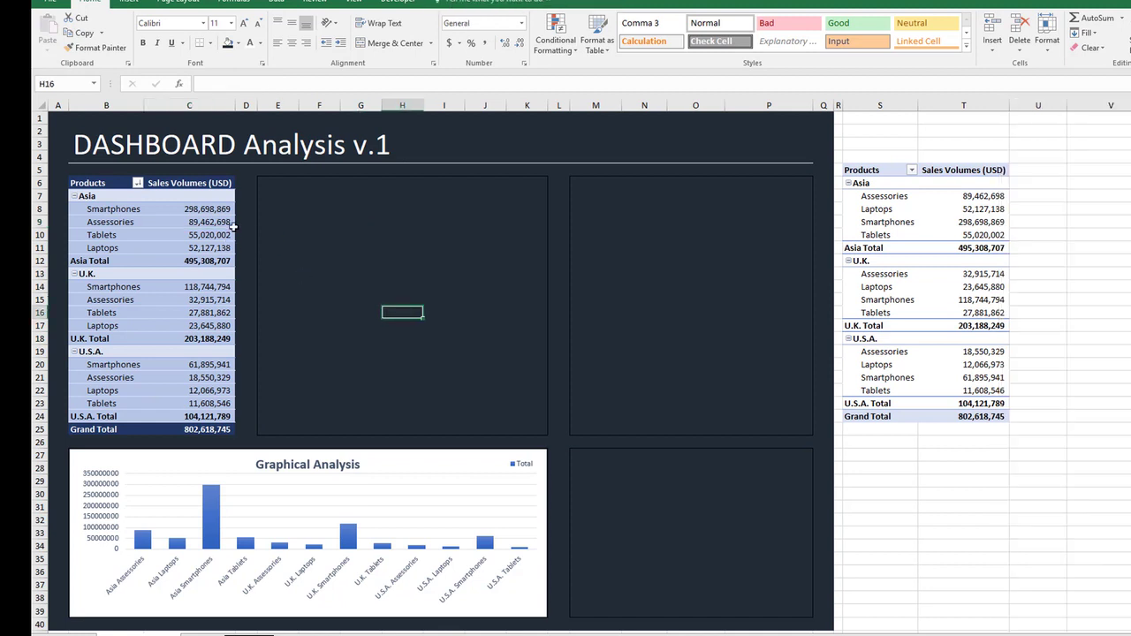
Look through the available chart styles for the Graphical Analysis chart.
click(466, 461)
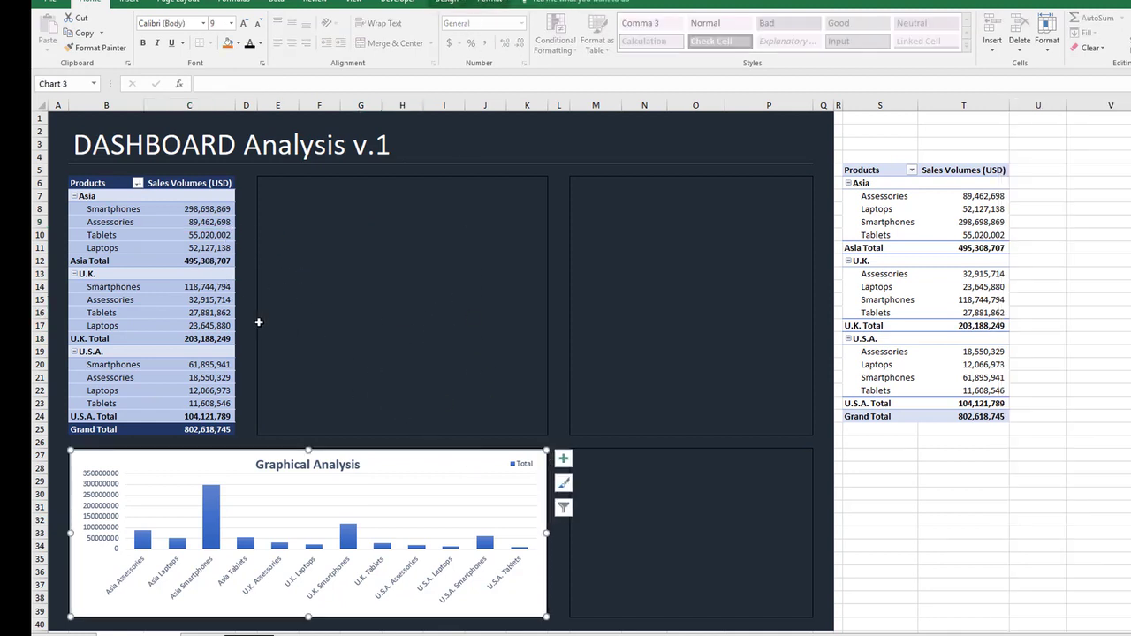
click(449, 4)
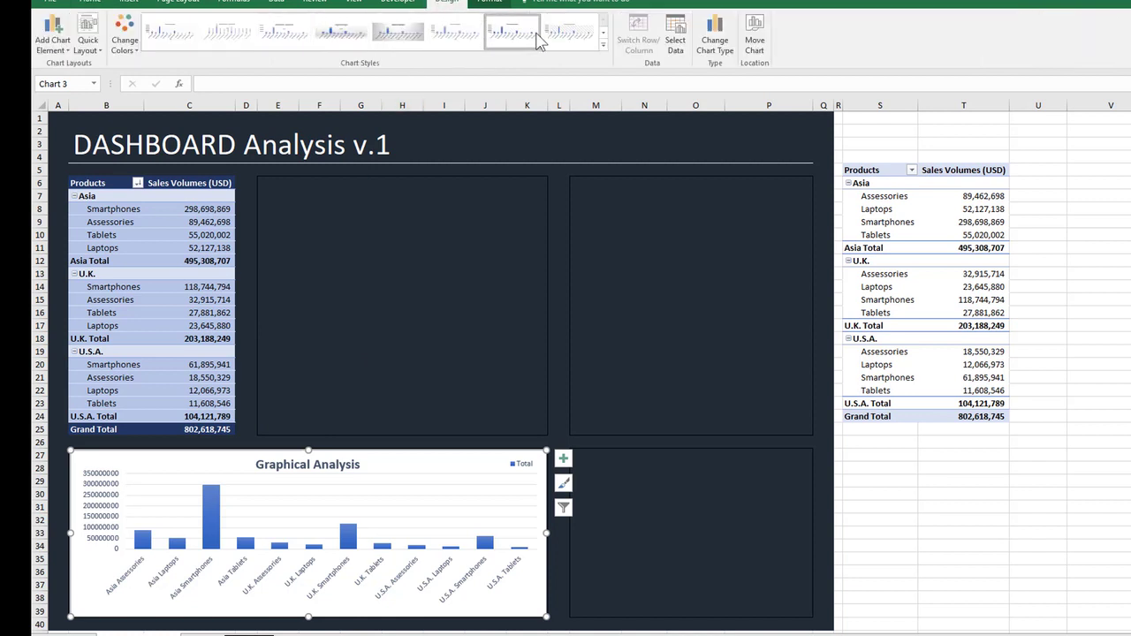
click(602, 44)
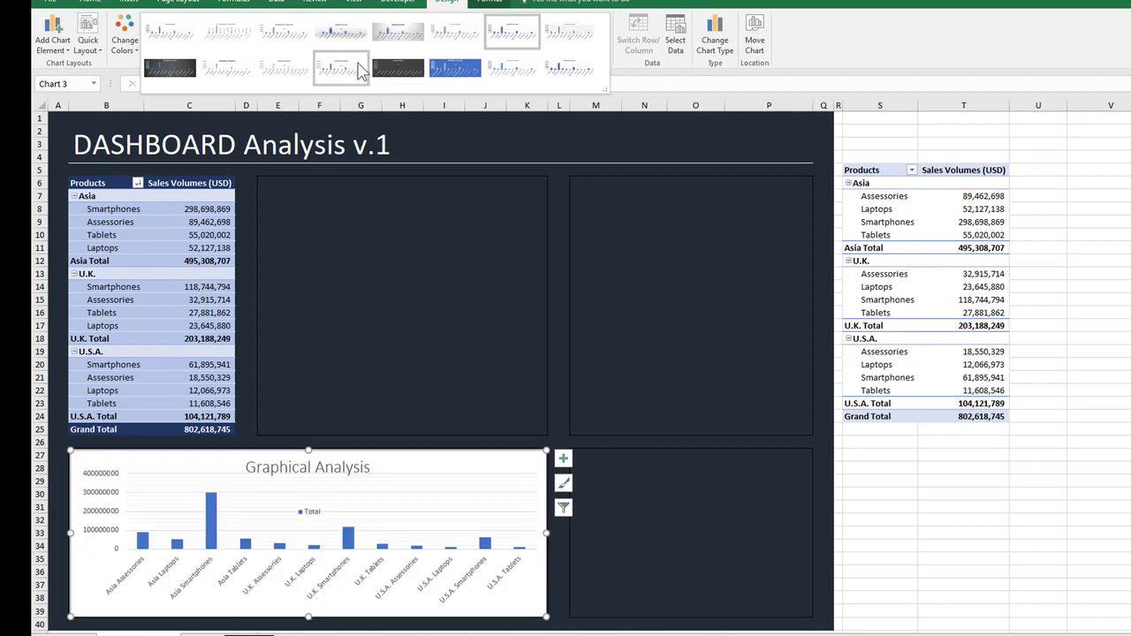
click(495, 71)
drag(89, 183, 223, 411)
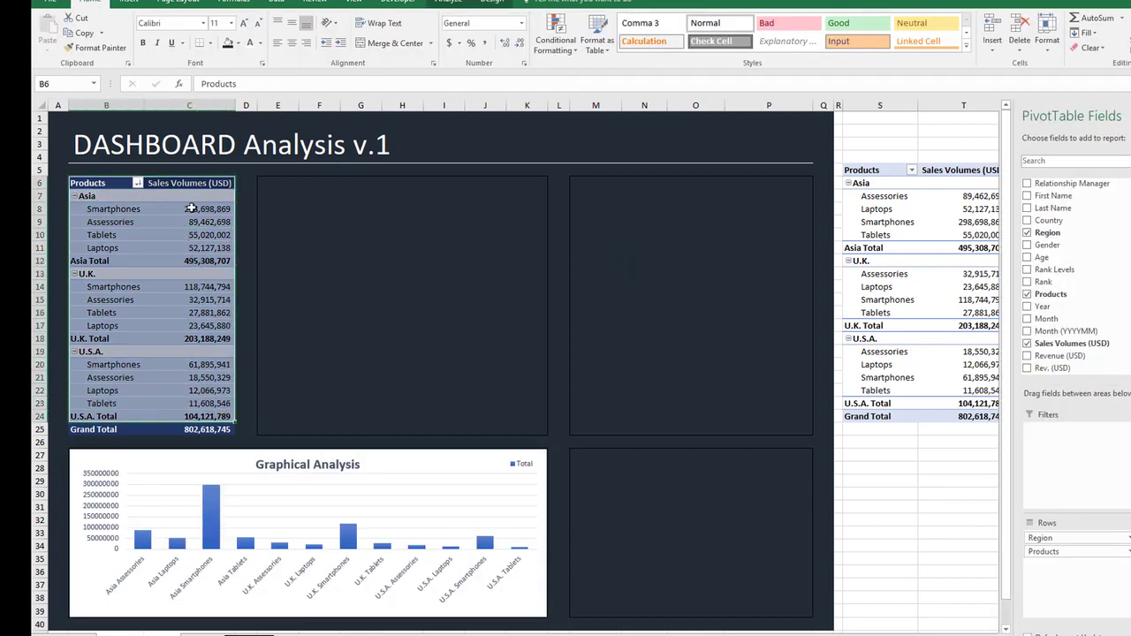
click(493, 2)
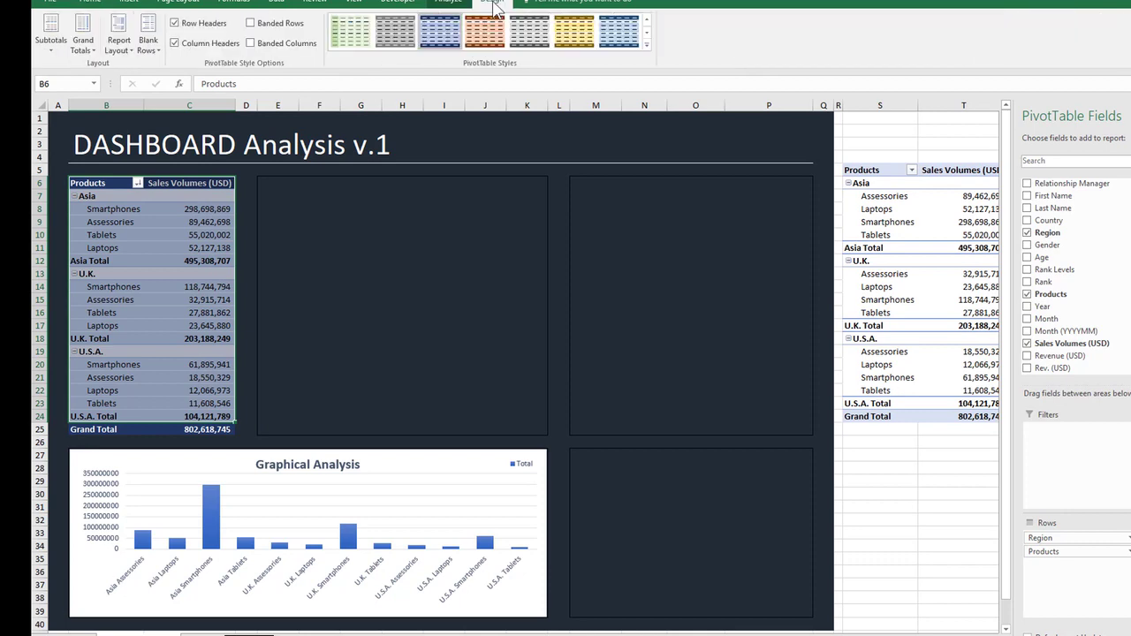
click(444, 222)
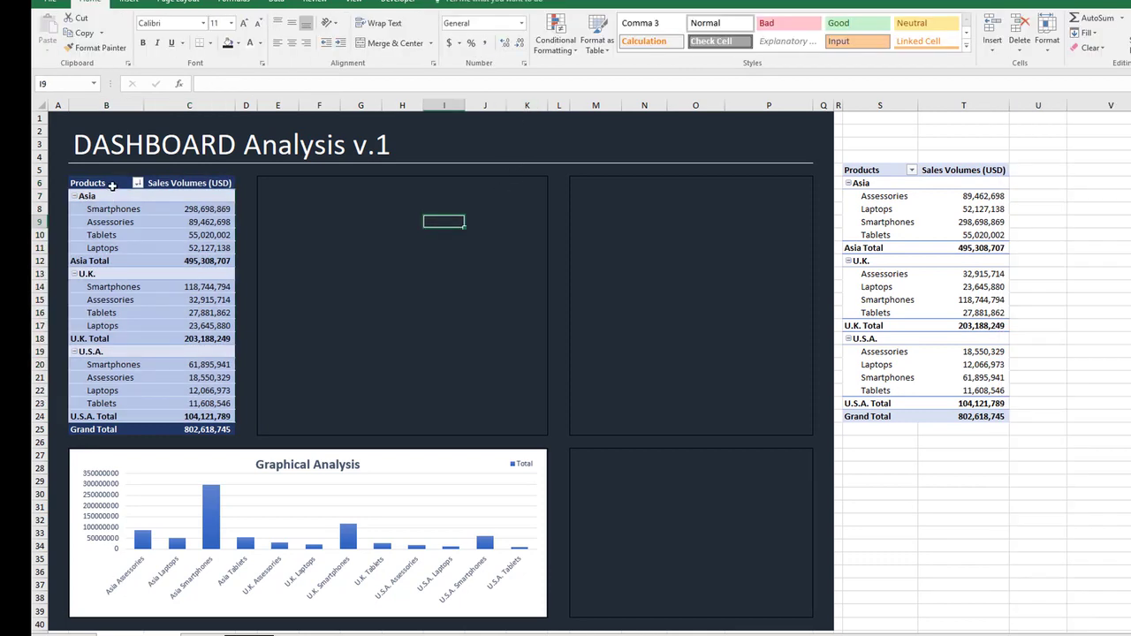
drag(112, 187, 230, 425)
click(216, 236)
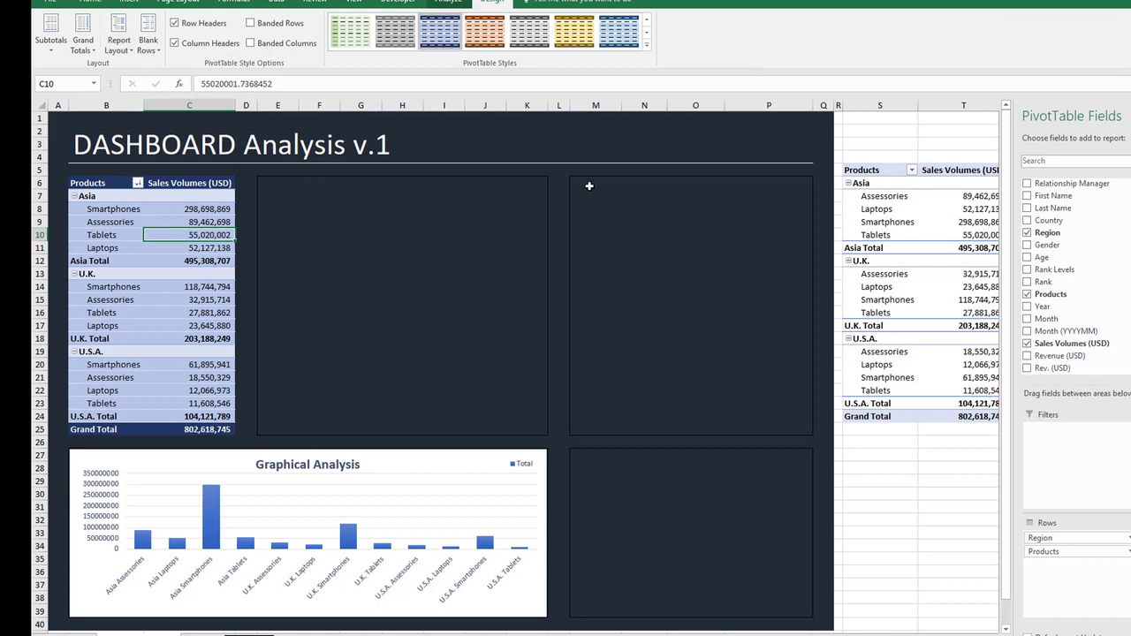
Clear all contents and formatting from the empty dashboard block M6:P25.
drag(589, 187, 793, 432)
key(alt+h)
key(e)
key(a)
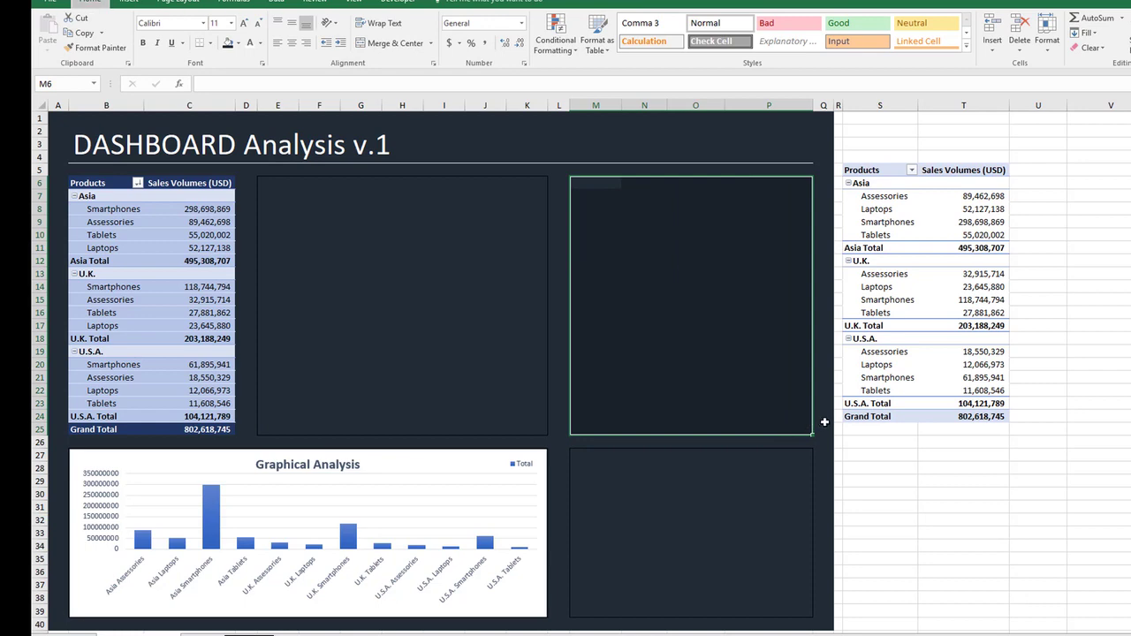
click(824, 365)
click(771, 314)
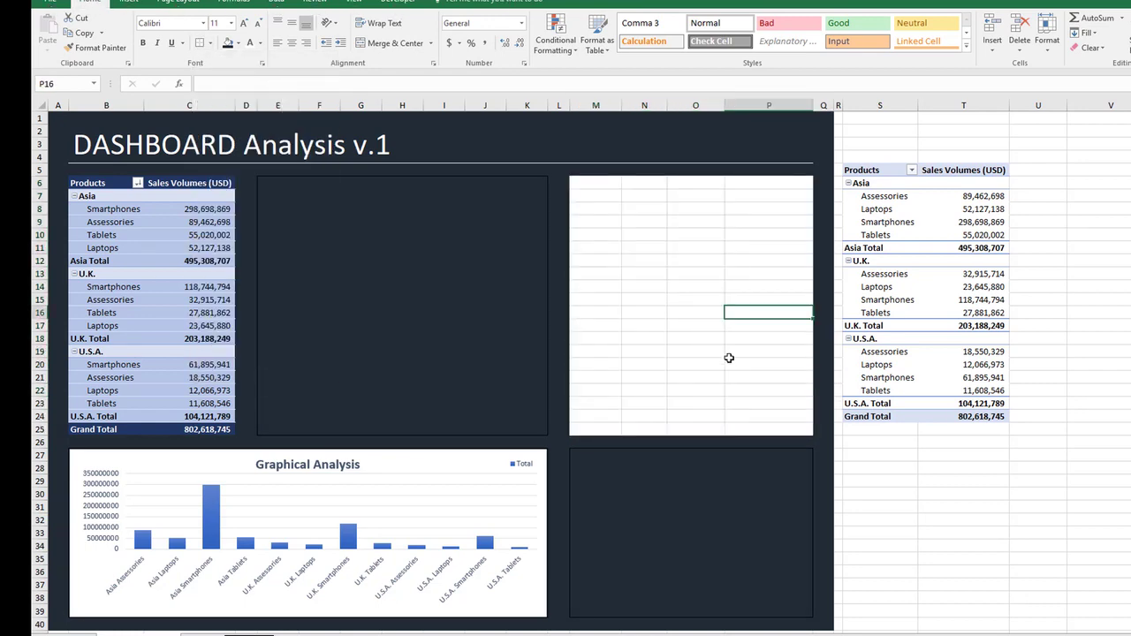
mouse_move(584, 185)
mouse_down()
mouse_move(765, 397)
mouse_move(773, 426)
mouse_up()
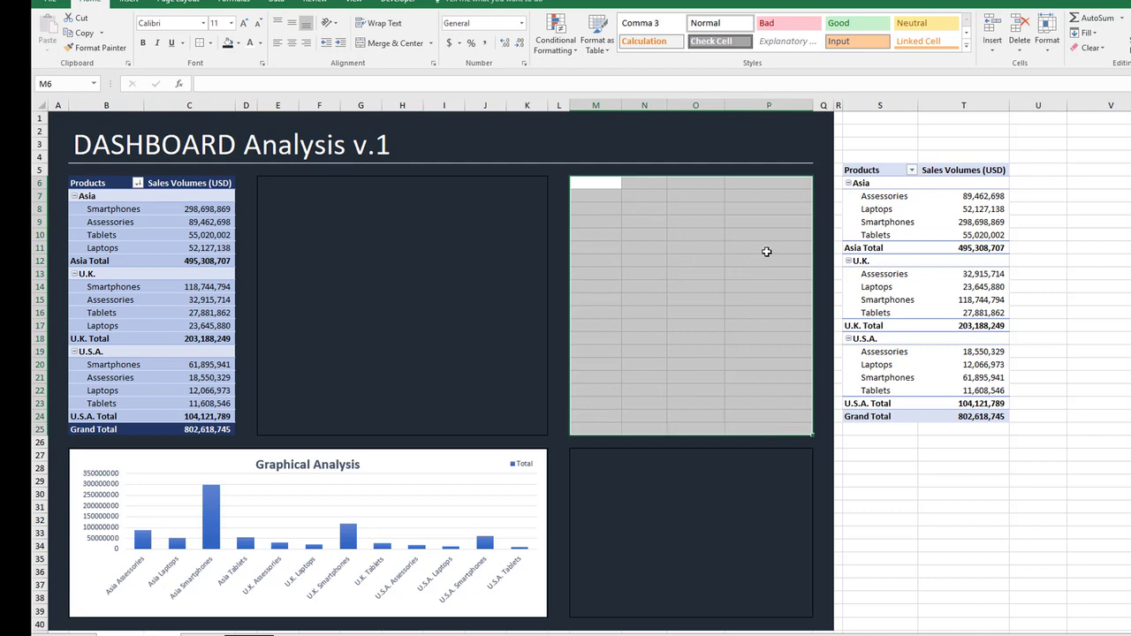
click(639, 205)
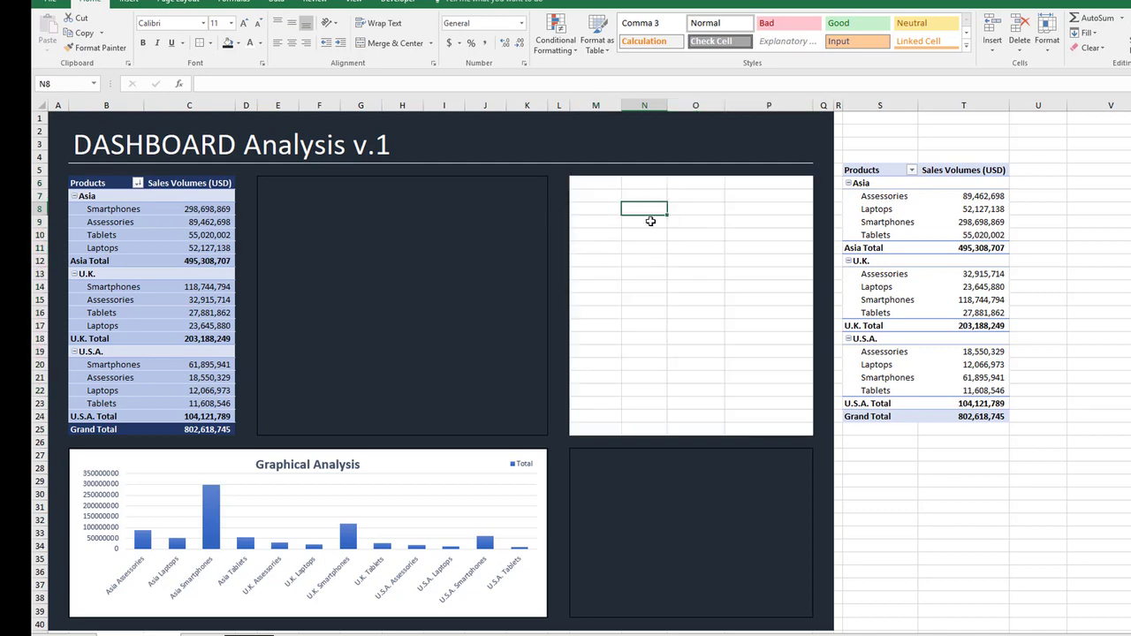
Switch the report layout of the source pivot table at S5 to Tabular Form.
click(920, 209)
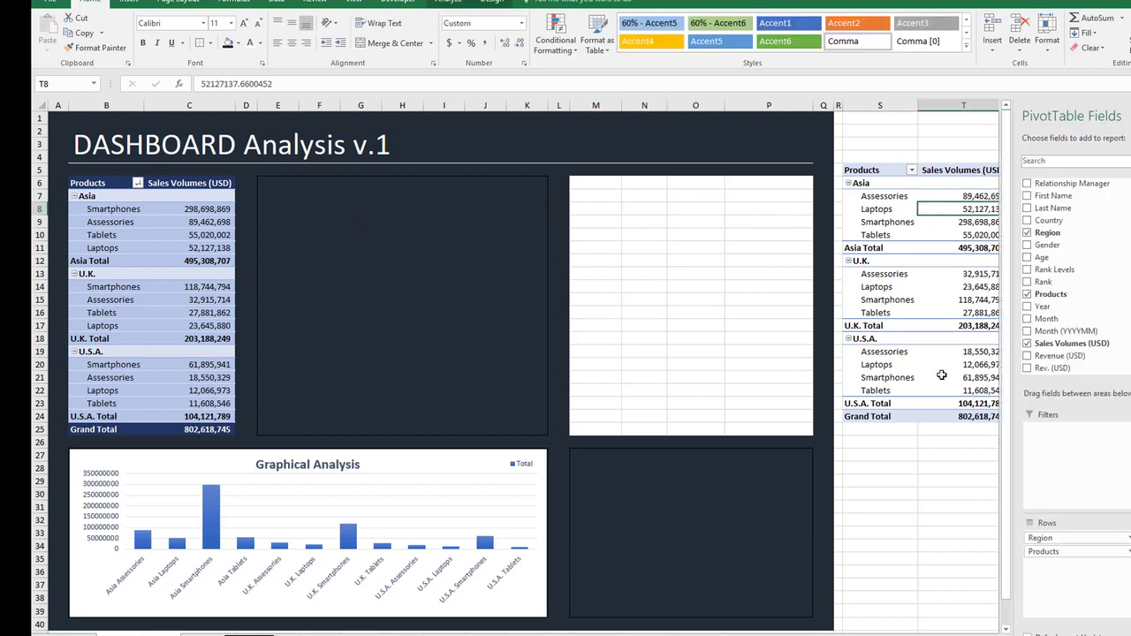
scroll(522, 367, right, 4)
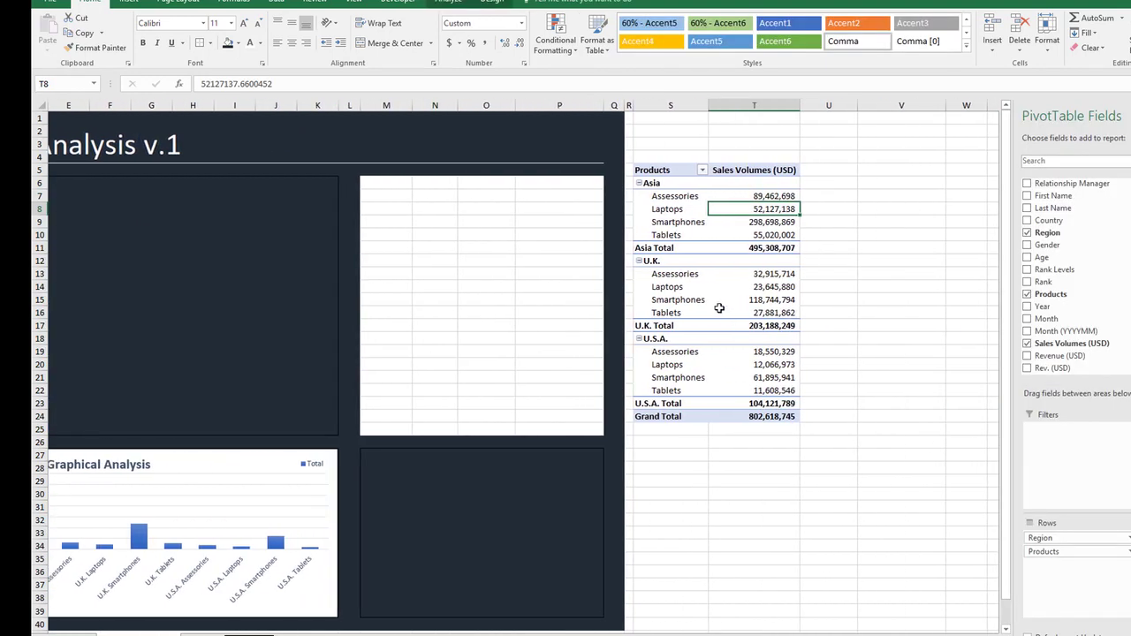
click(719, 309)
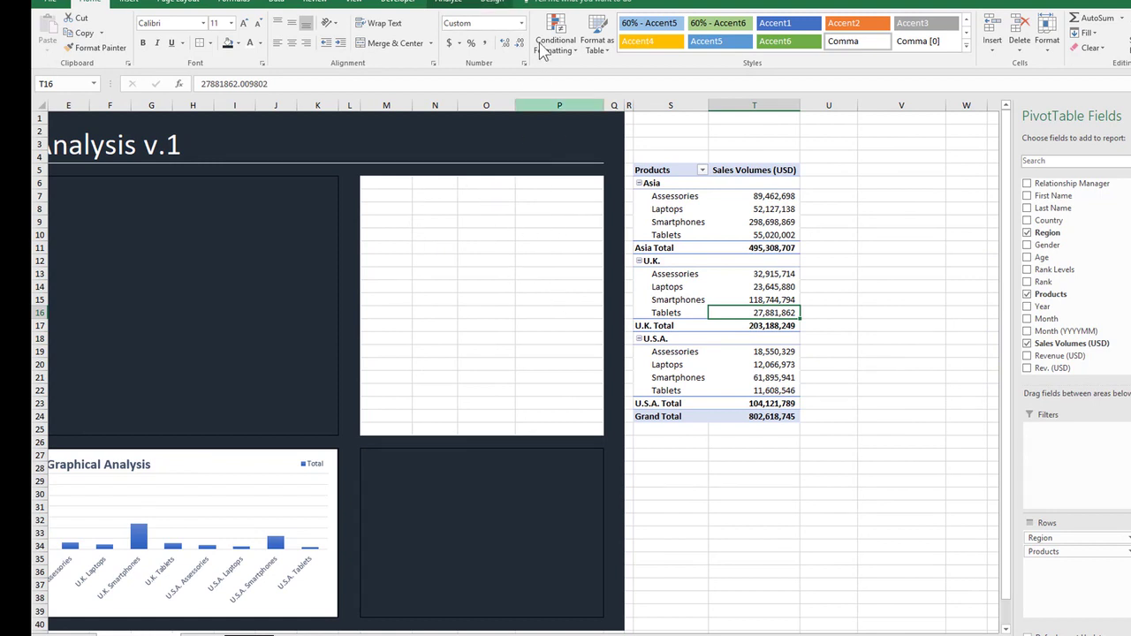
click(495, 2)
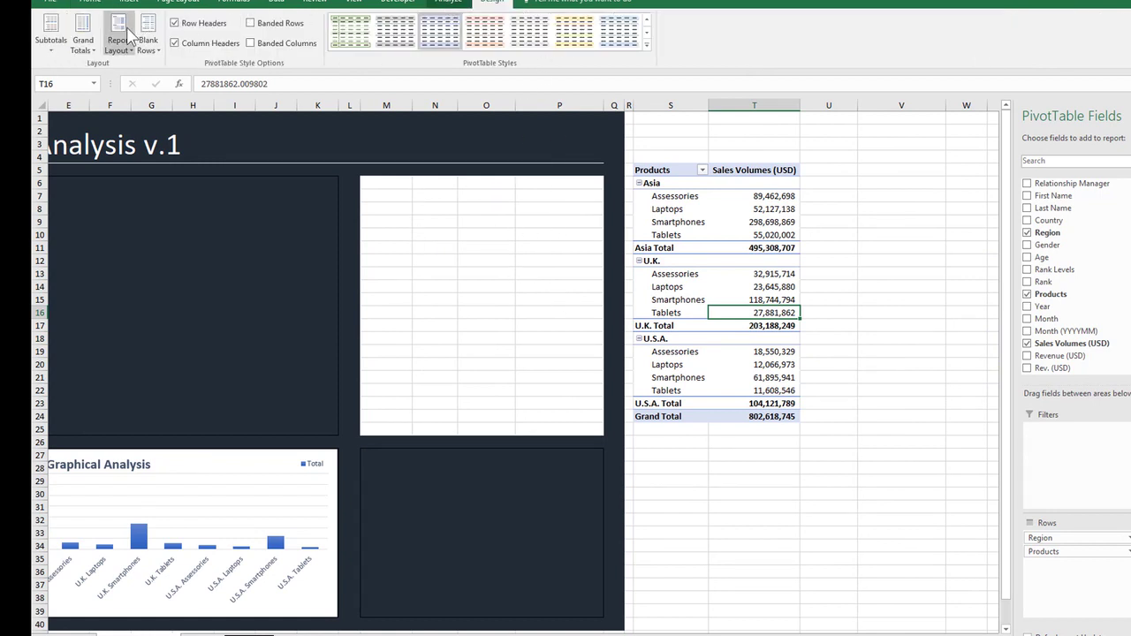
click(128, 38)
click(179, 129)
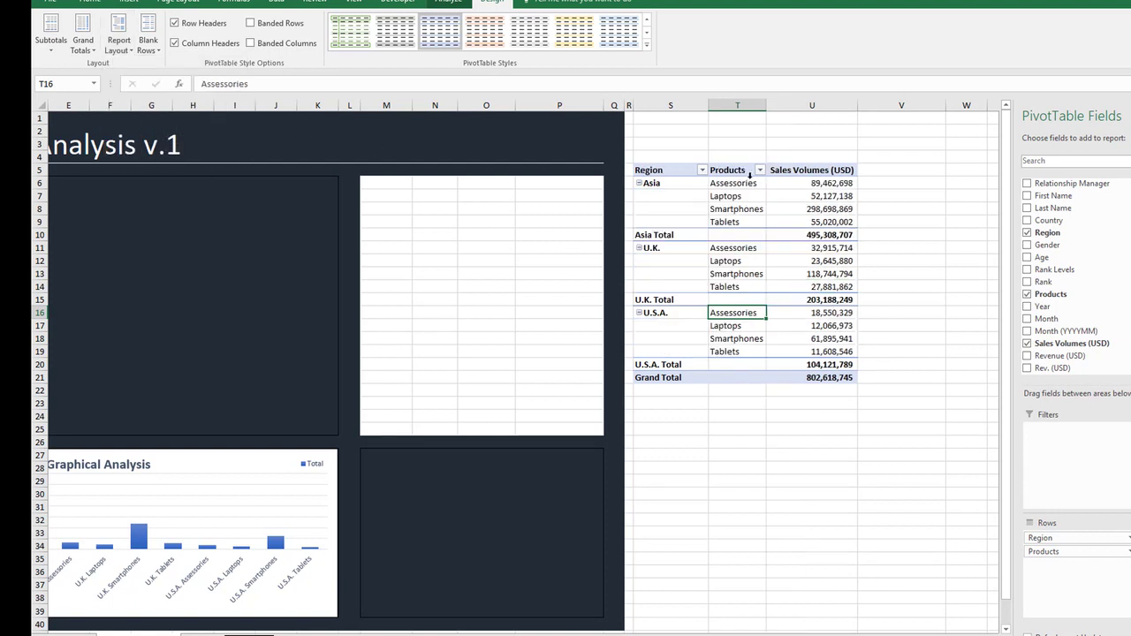
Try to paste the copied source pivot table one row lower, starting at S6.
click(664, 196)
key(ctrl+a)
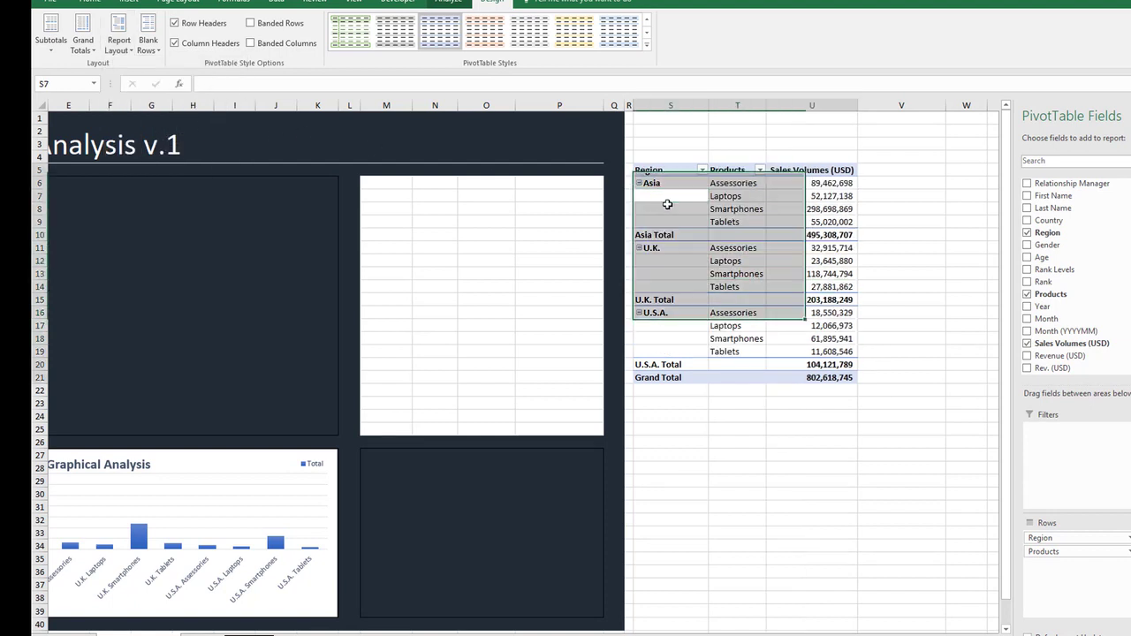
key(ctrl+c)
click(649, 182)
key(ctrl+v)
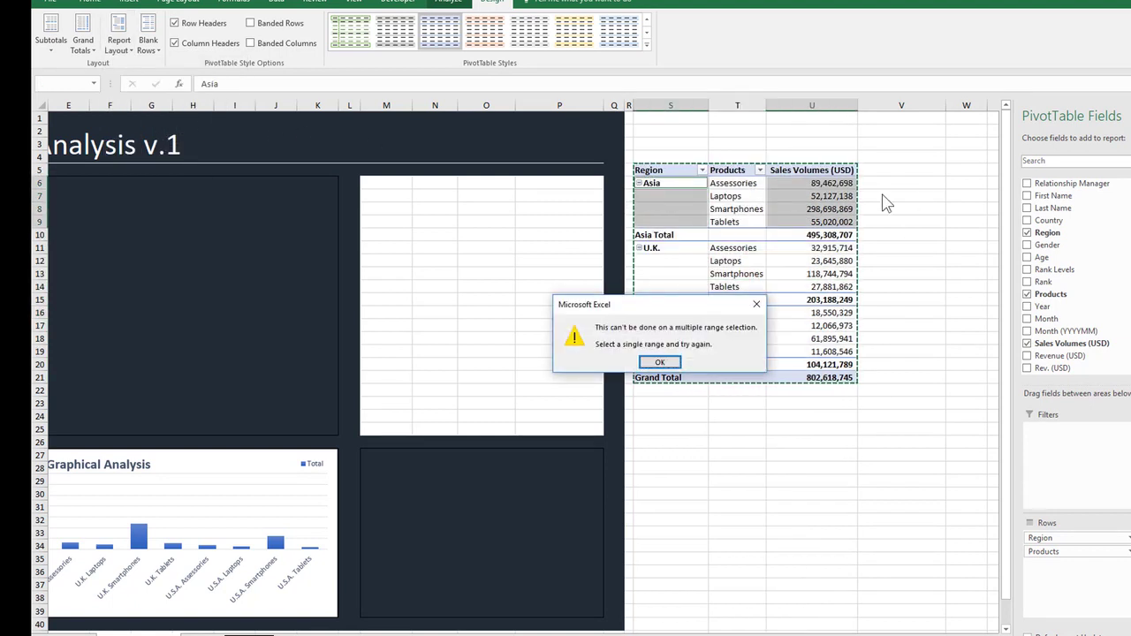
key(Escape)
Move the source pivot table down one row to start at S6, using V6 as a temporary location.
click(808, 211)
key(ctrl+a)
click(892, 184)
key(ctrl+v)
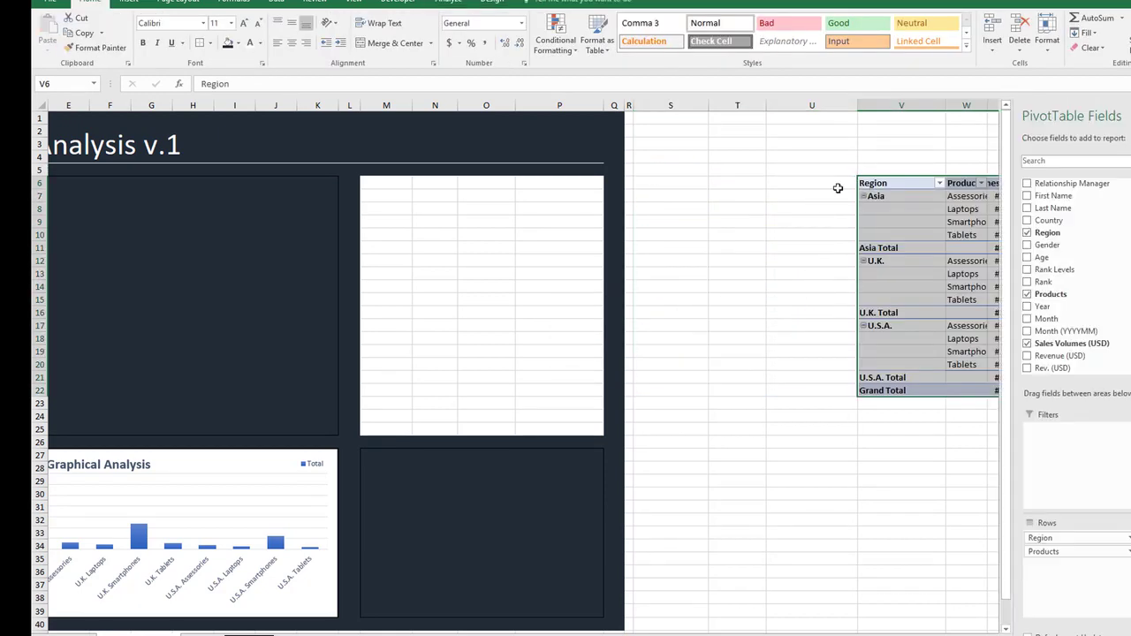
click(838, 187)
click(884, 208)
key(ctrl+a)
key(ctrl+x)
click(633, 184)
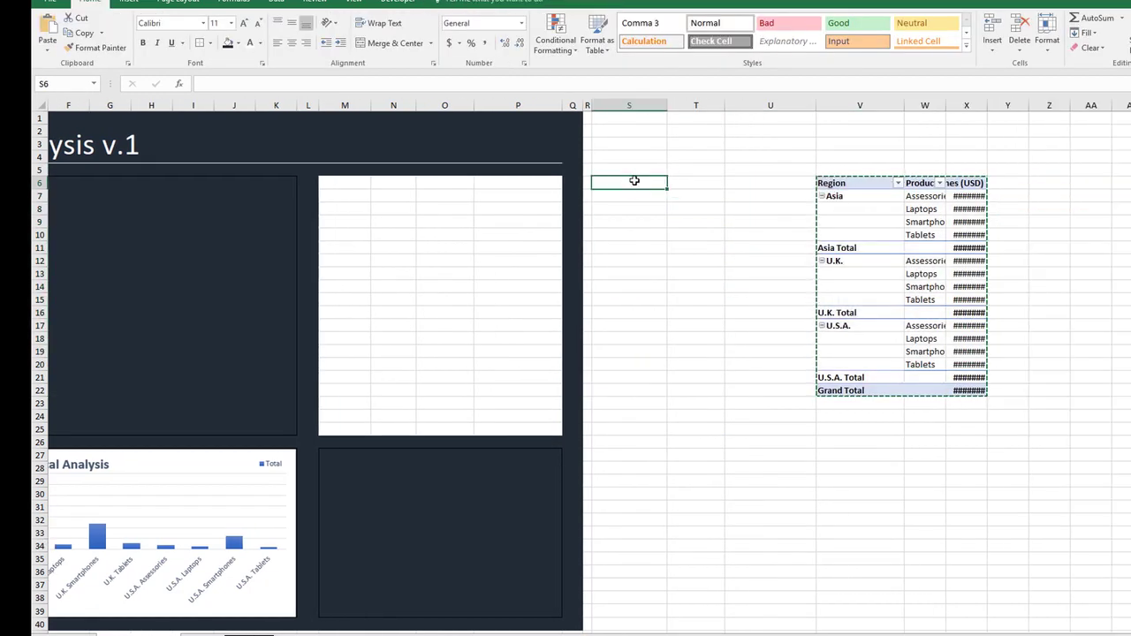
key(ctrl+v)
click(640, 157)
AutoFit the column widths of the source pivot table at S6 to its contents.
click(660, 258)
key(ctrl+a)
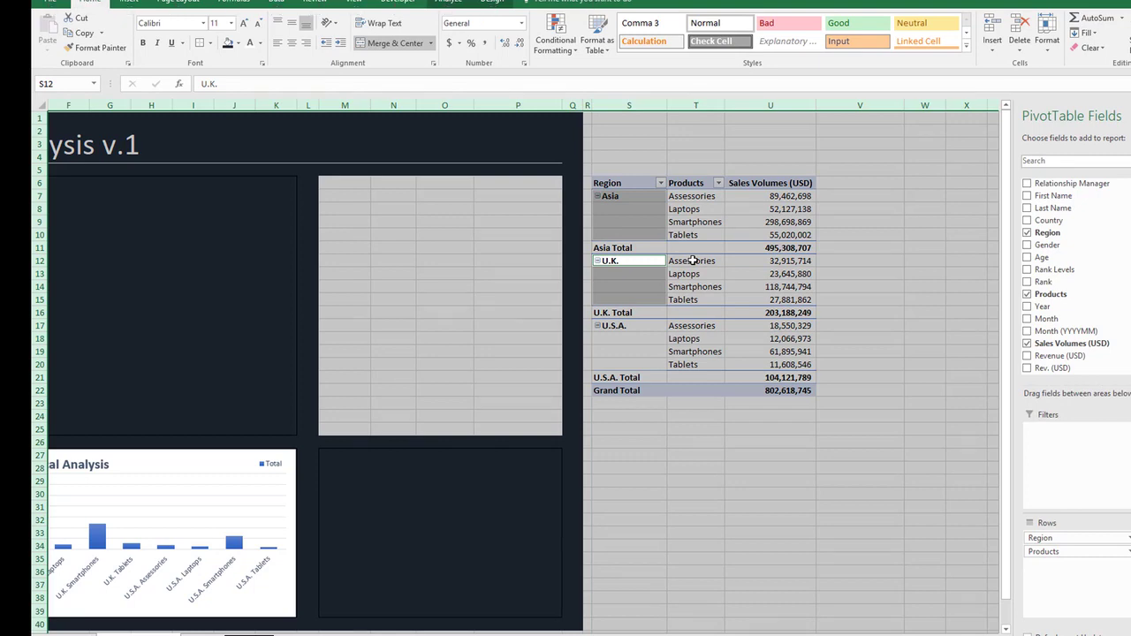
click(694, 261)
key(ctrl+a)
key(alt+h)
key(o)
key(i)
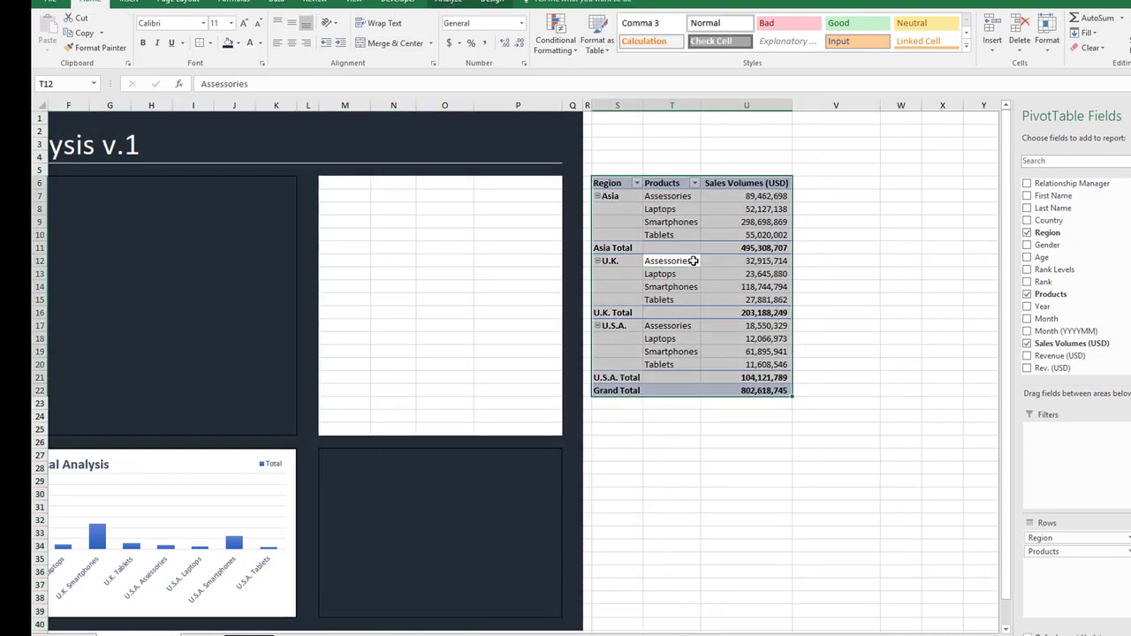
key(Right)
click(670, 263)
Filter the Region field of the source pivot table to exclude Asia.
click(622, 263)
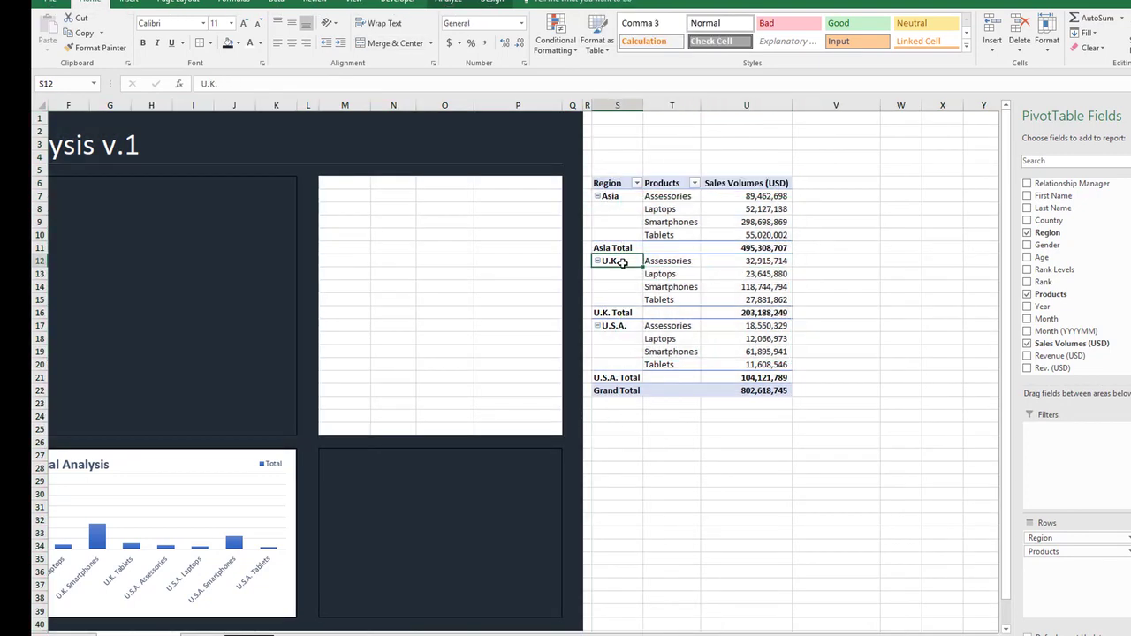
click(637, 183)
click(509, 319)
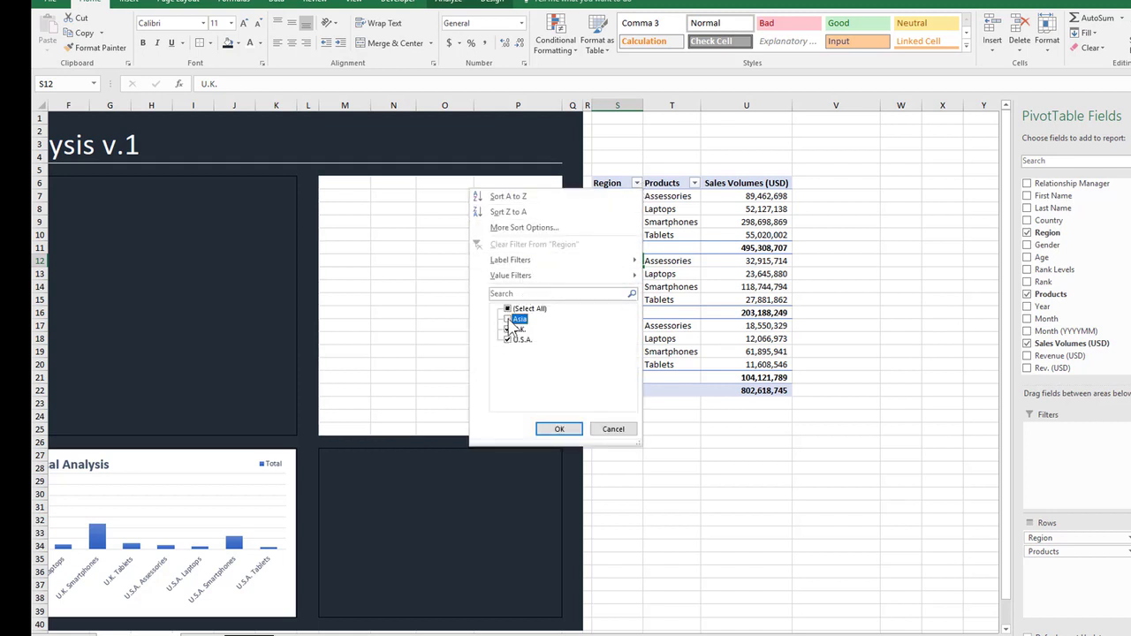
click(558, 430)
click(680, 311)
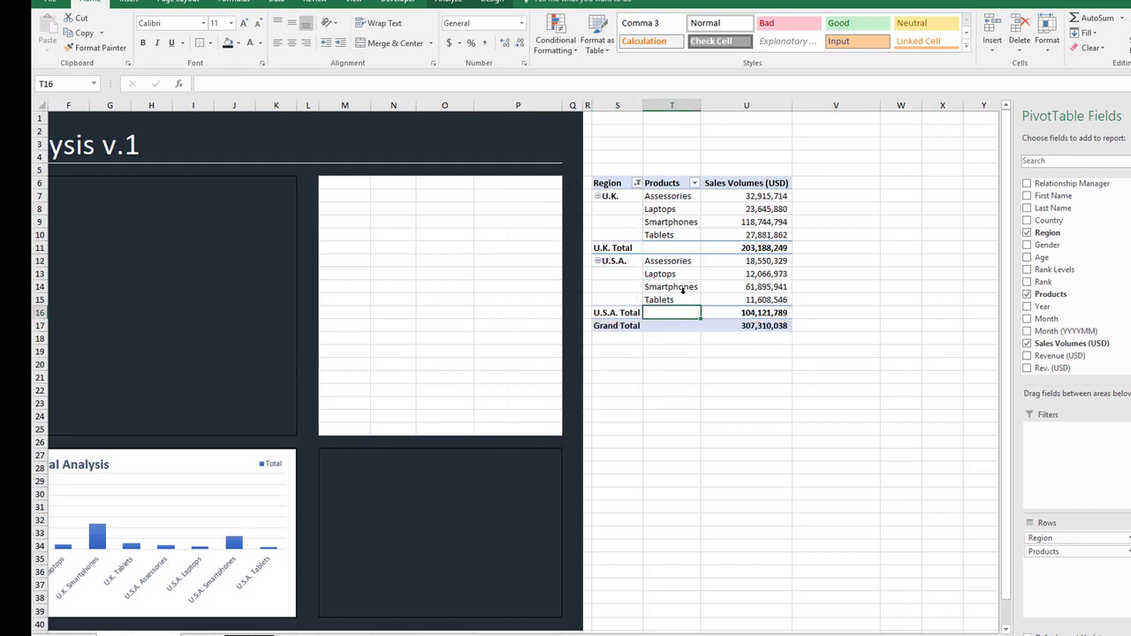
Add the Year field to the rows of the source pivot table, between Region and Products.
click(683, 292)
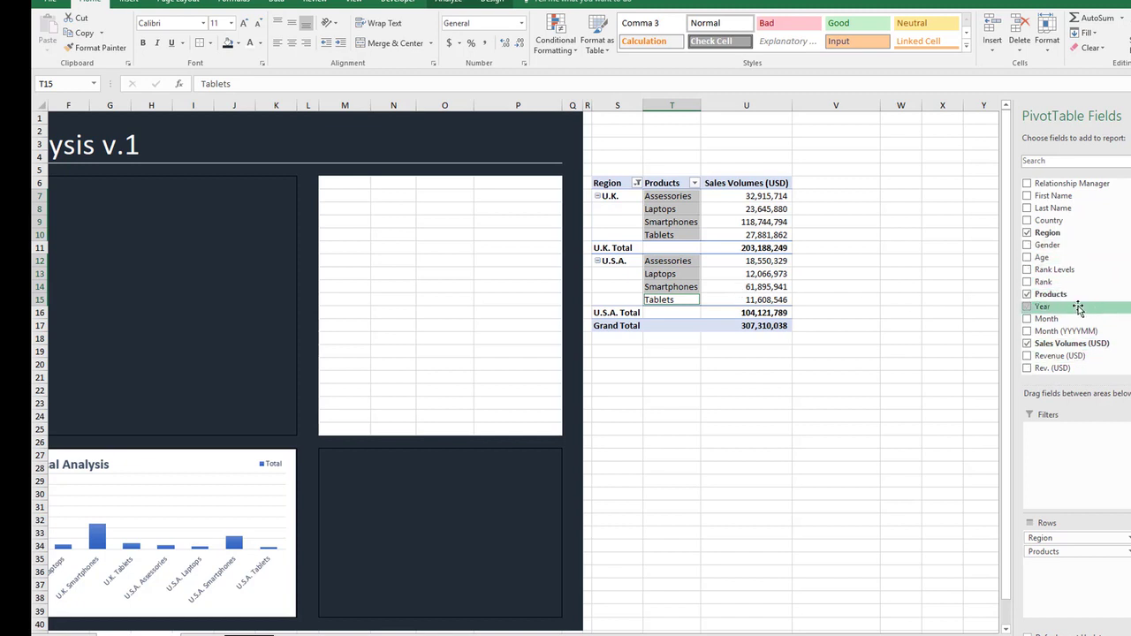
drag(1078, 307, 1096, 543)
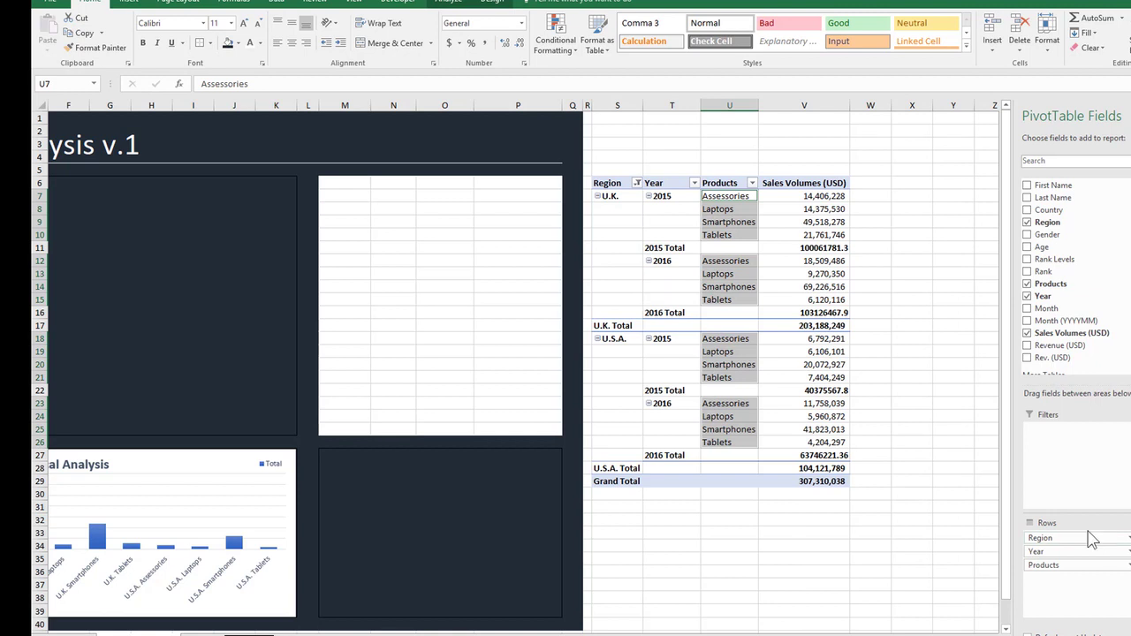
click(735, 236)
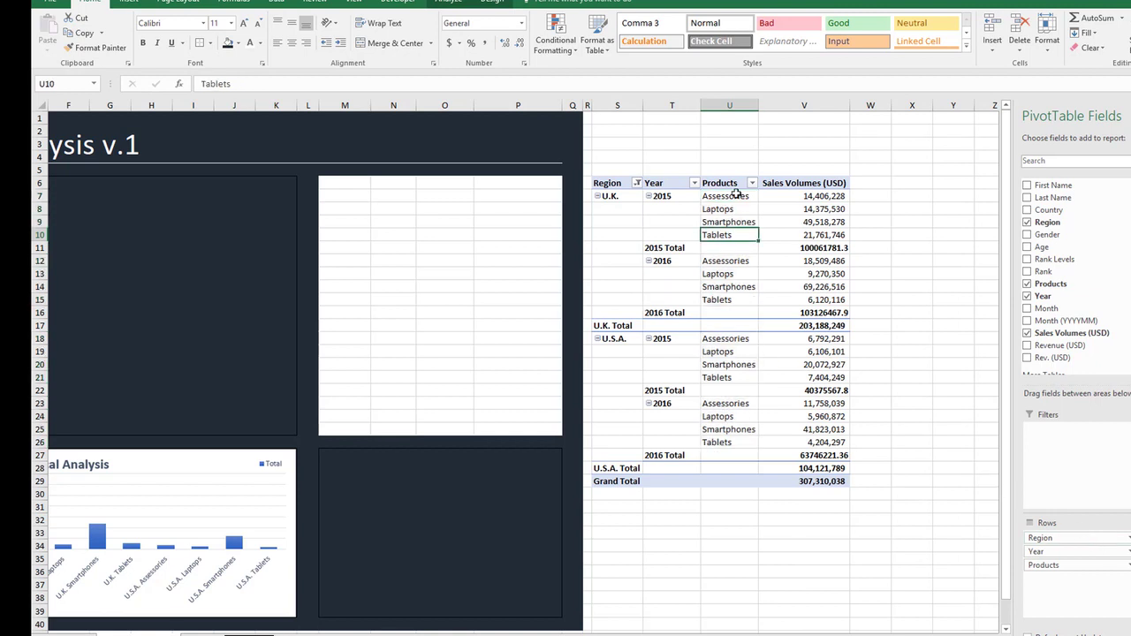
Filter the Products field of the source pivot table to exclude Assessories.
click(752, 183)
click(623, 319)
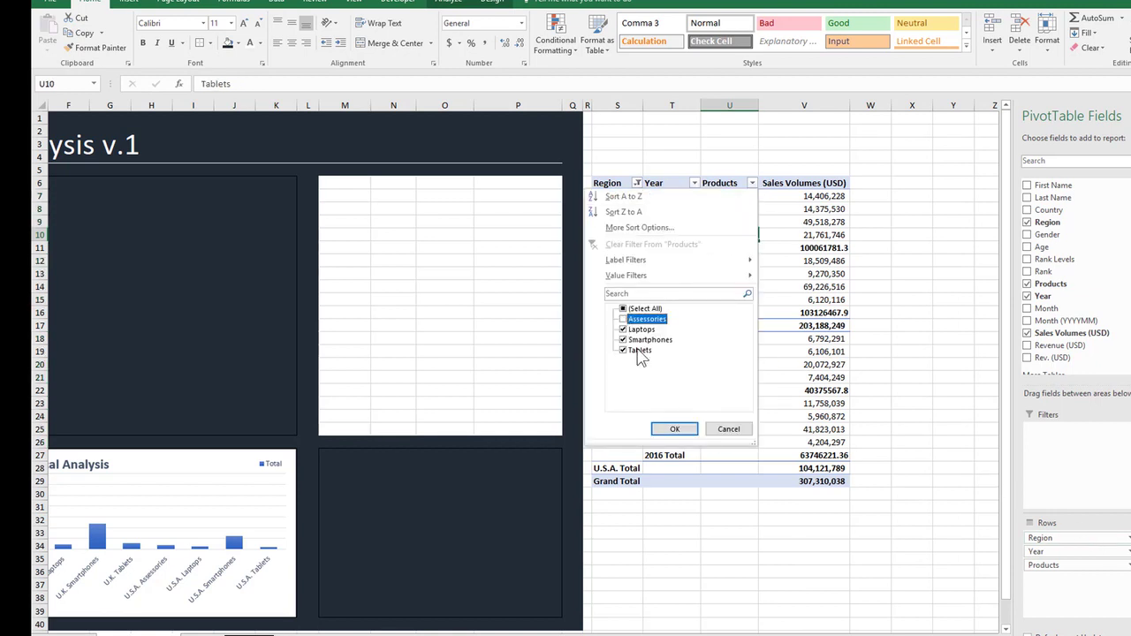
click(674, 429)
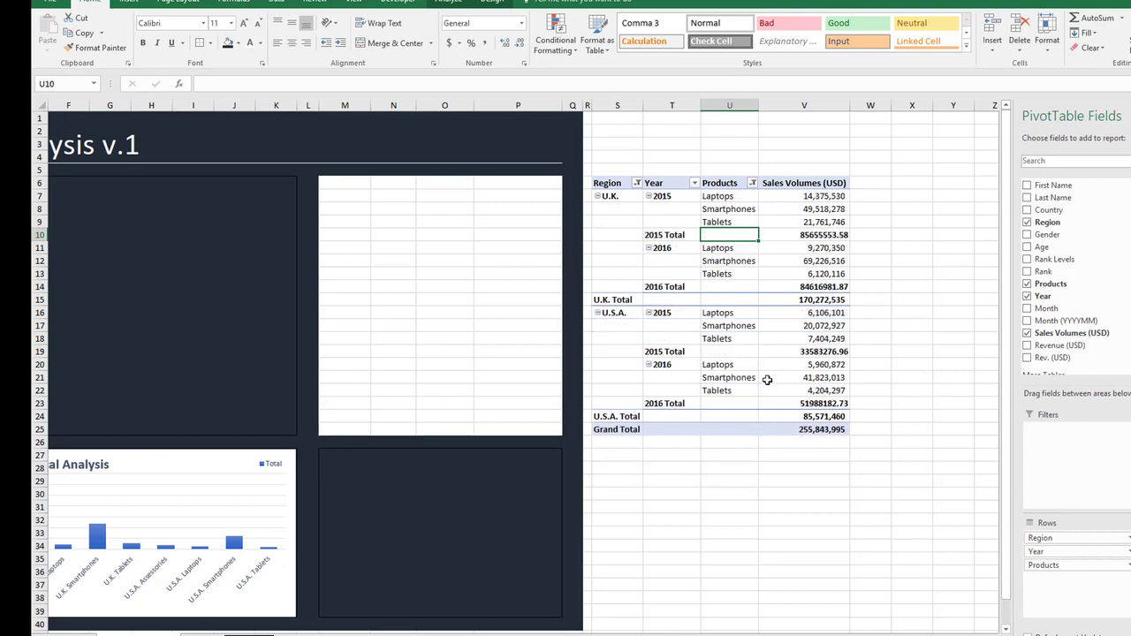
click(910, 362)
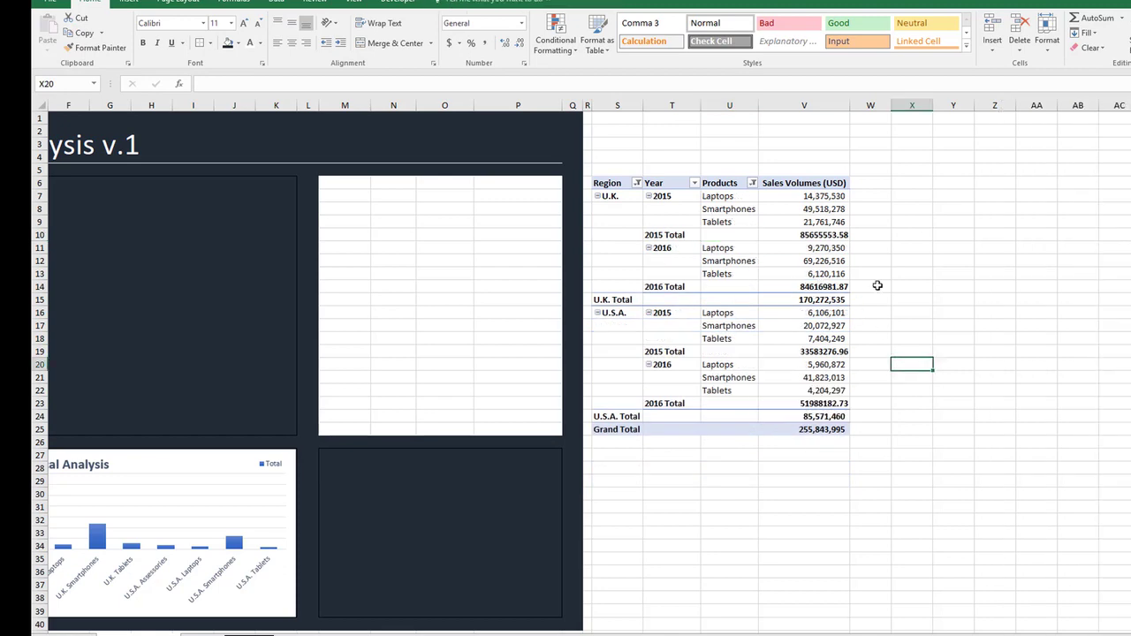
Format the sales volumes and totals in V7:V25 with thousands separators and no decimals.
drag(830, 196, 821, 432)
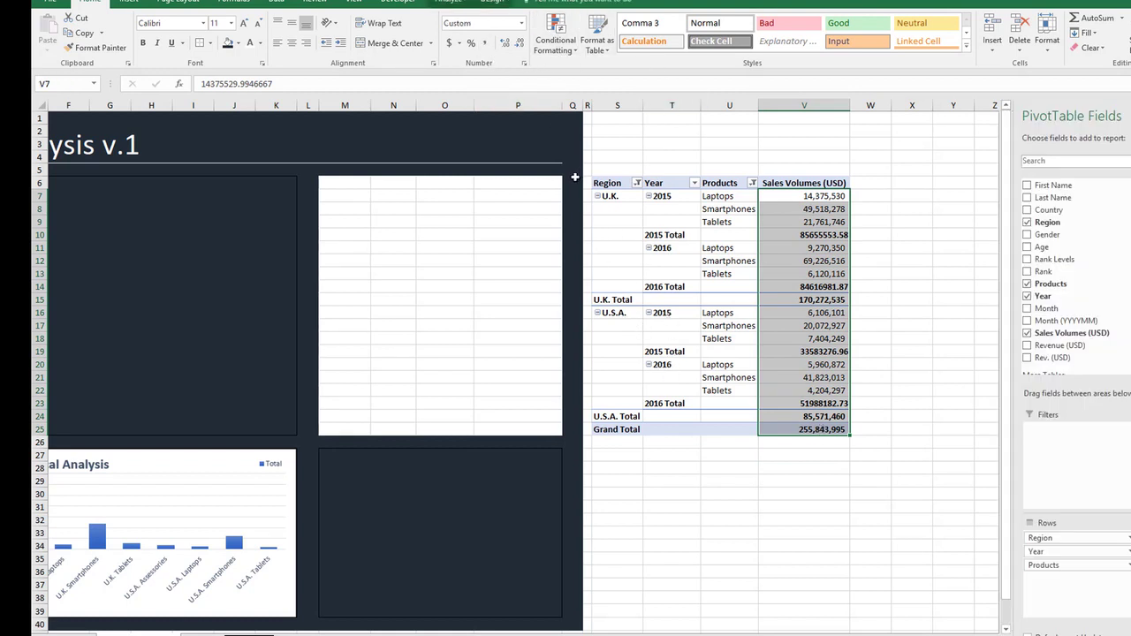
click(517, 43)
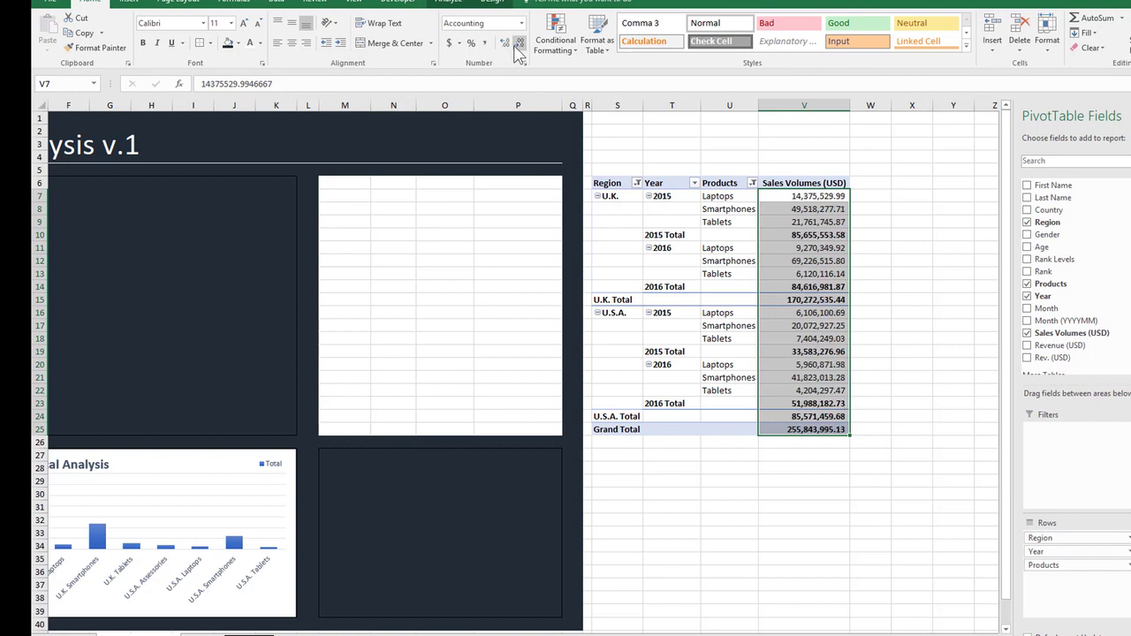
click(822, 404)
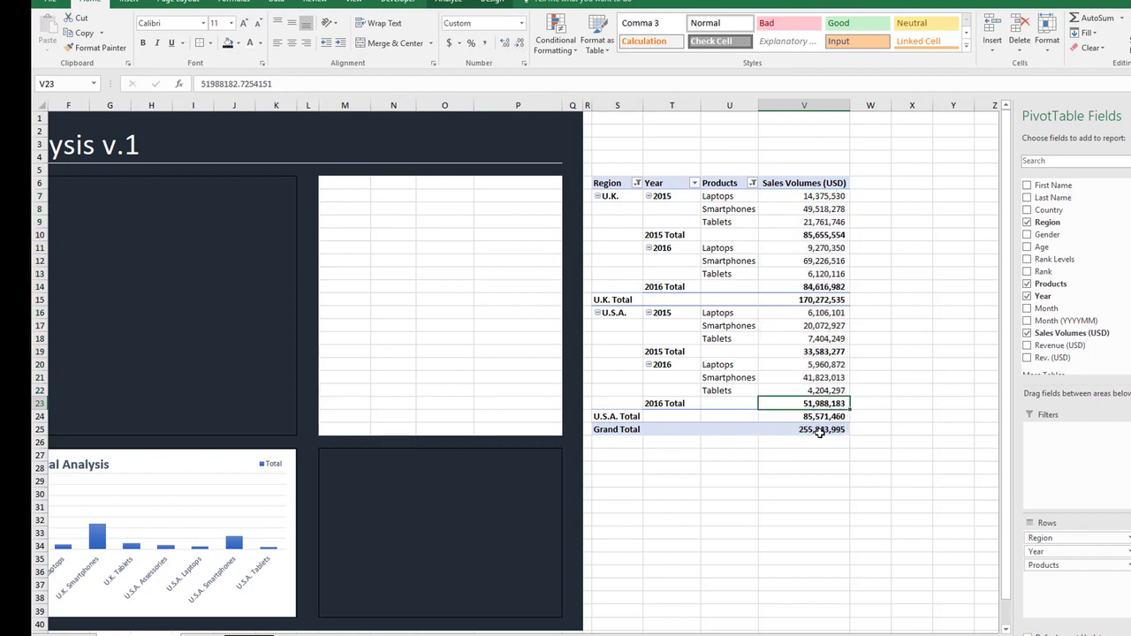
Copy the source pivot table S6:V25 into the empty dashboard block starting at M6.
drag(821, 432, 615, 185)
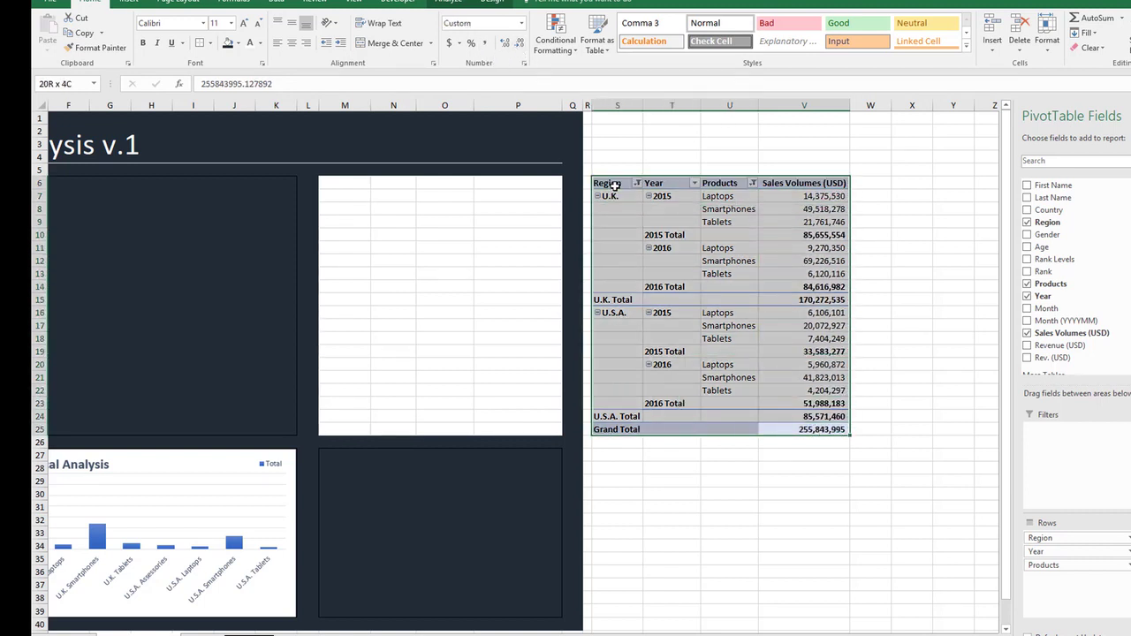
key(ctrl+c)
click(354, 181)
key(ctrl+v)
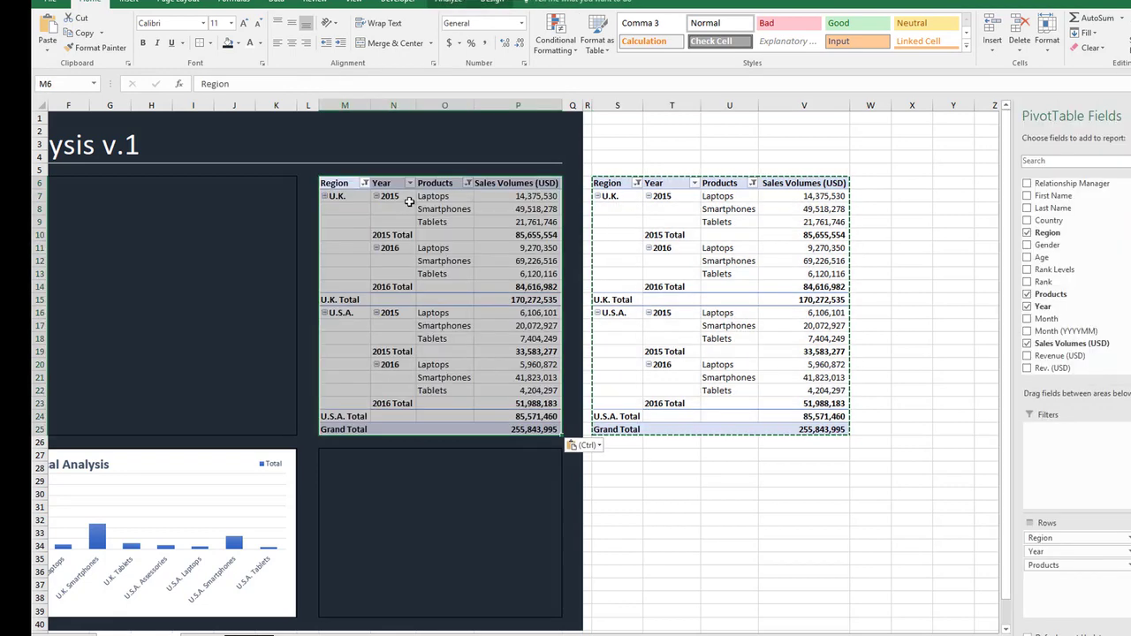
click(706, 140)
Look over the whole dashboard, with the copied pivot table beside the first pivot table and its chart.
click(489, 220)
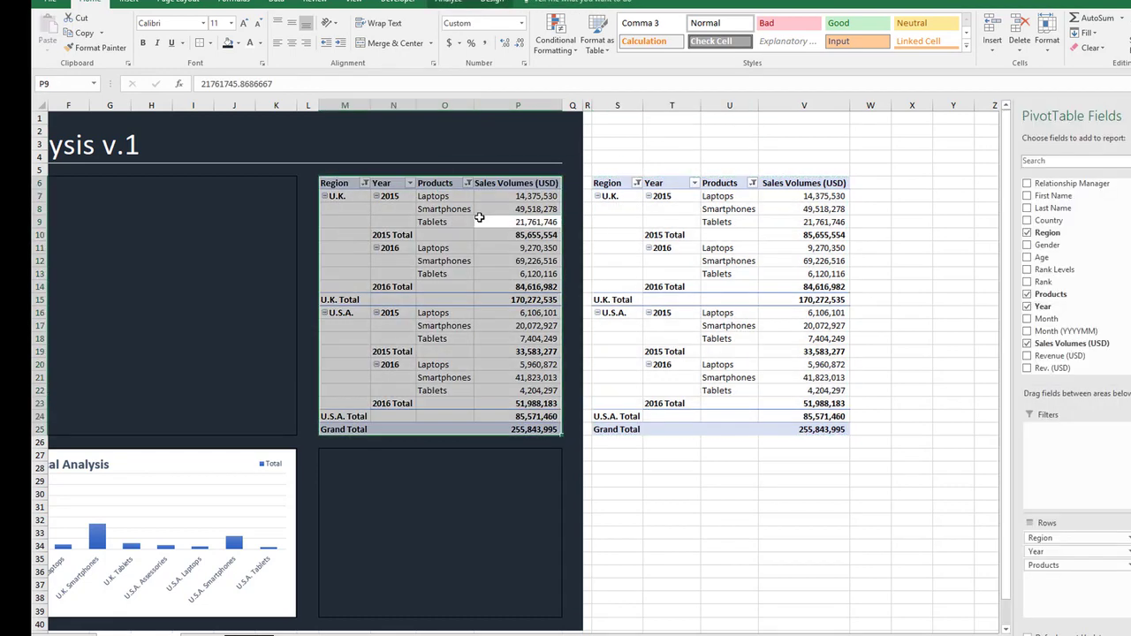
key(Left)
key(Left)
key(Left)
key(Left)
key(Left)
key(Left)
key(Left)
key(Left)
key(Left)
key(Left)
key(Left)
key(Left)
key(Left)
key(Left)
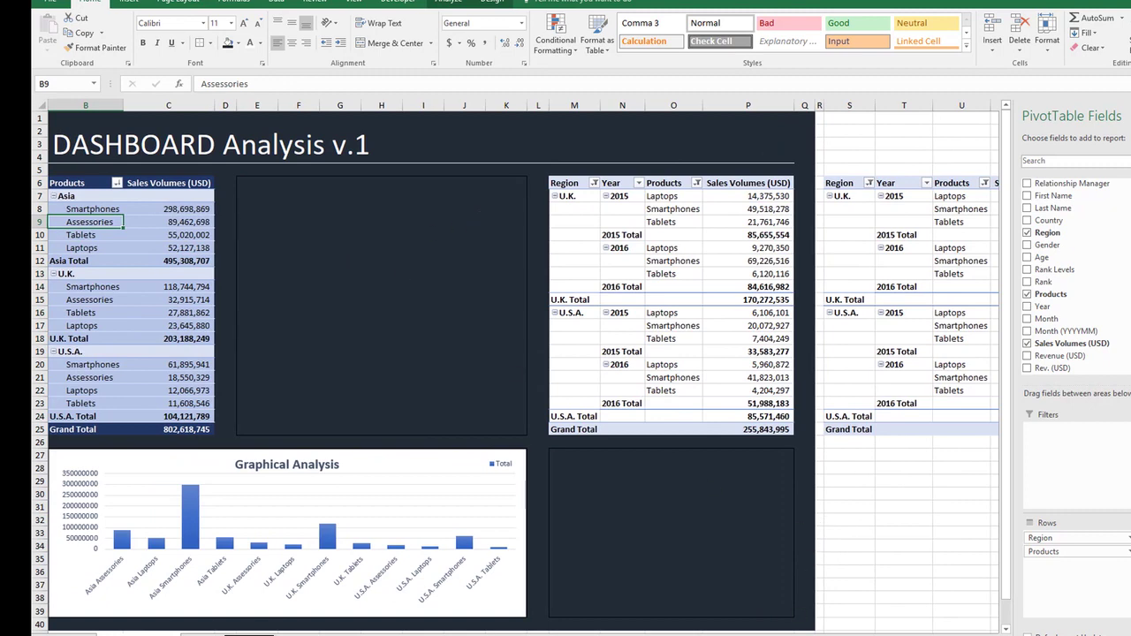
drag(786, 635, 768, 635)
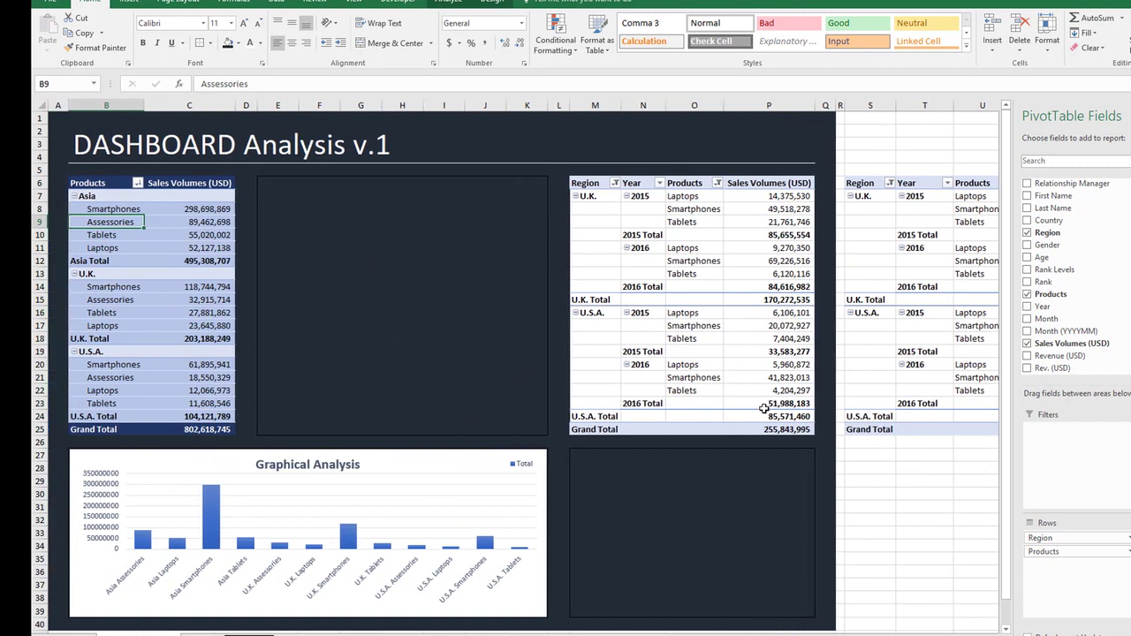
Apply the plain first style of the Light PivotTable styles to the dashboard pivot table at M6.
click(763, 407)
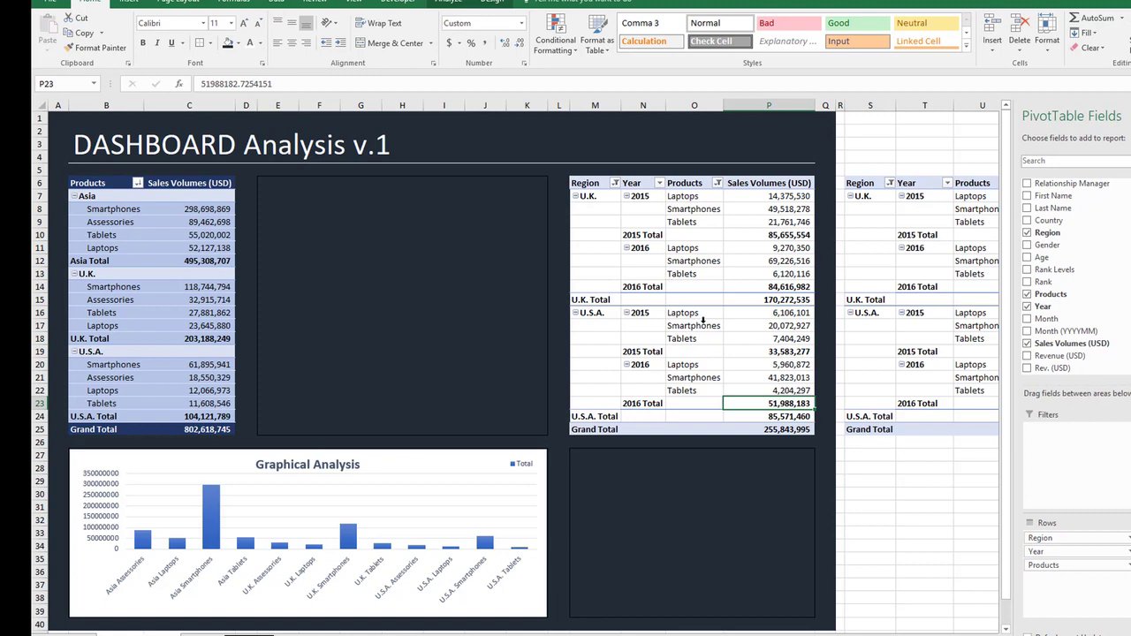
key(ctrl+a)
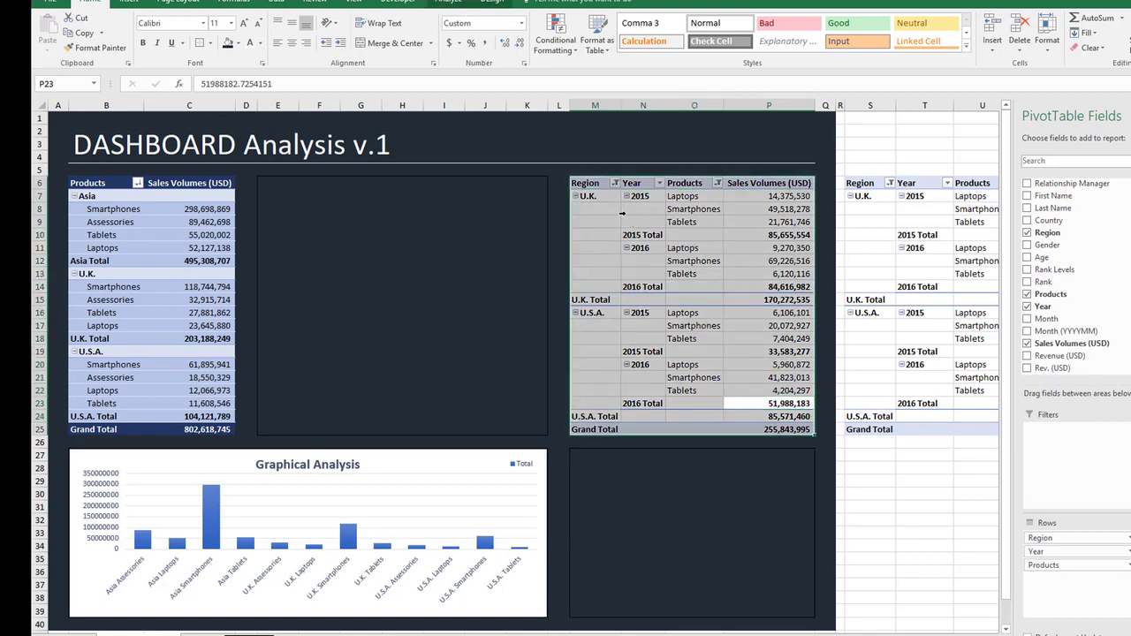
click(492, 3)
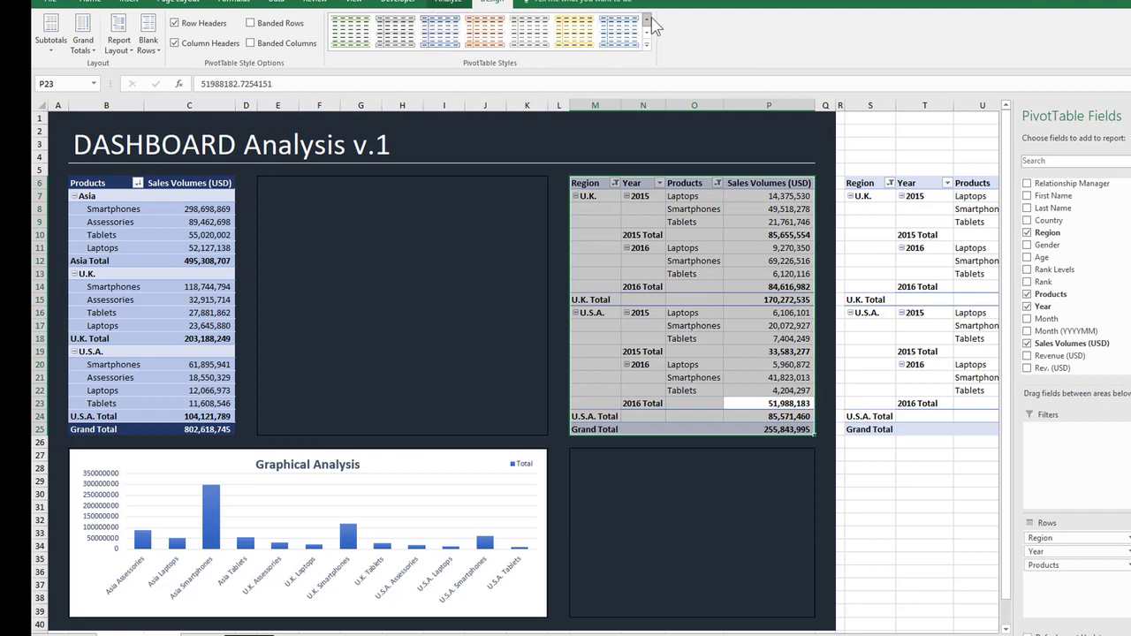
click(350, 31)
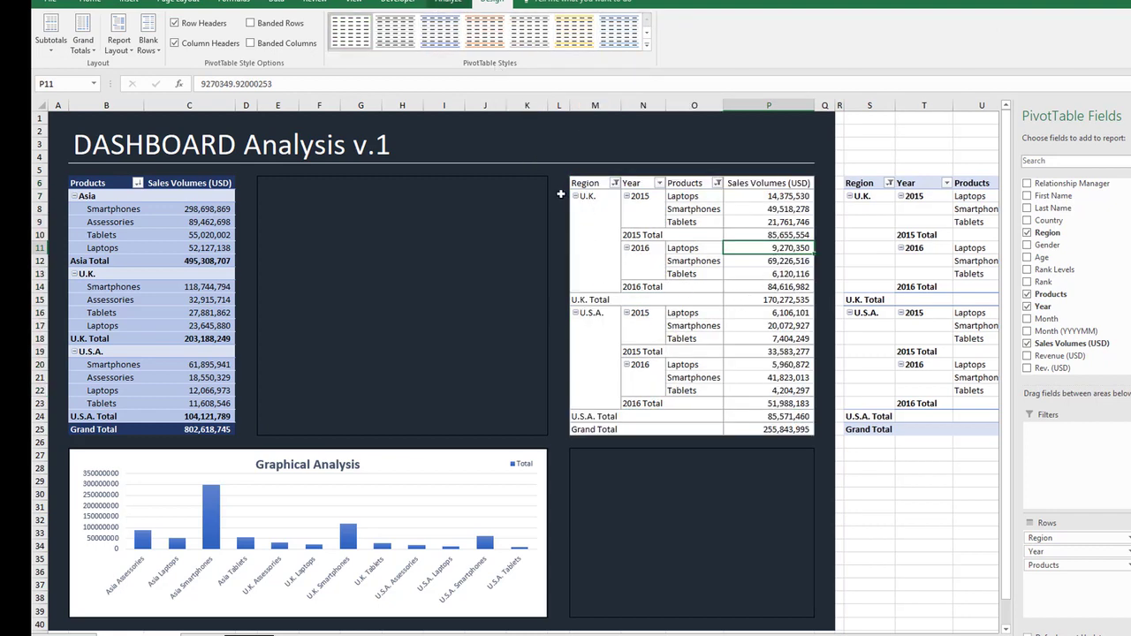
click(647, 45)
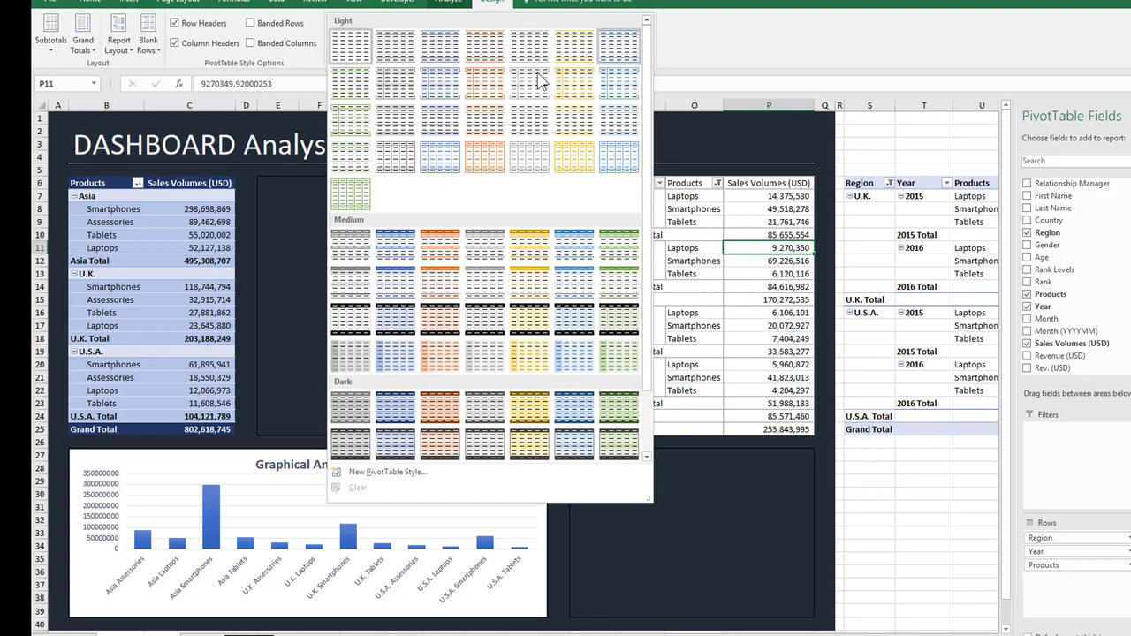
click(358, 56)
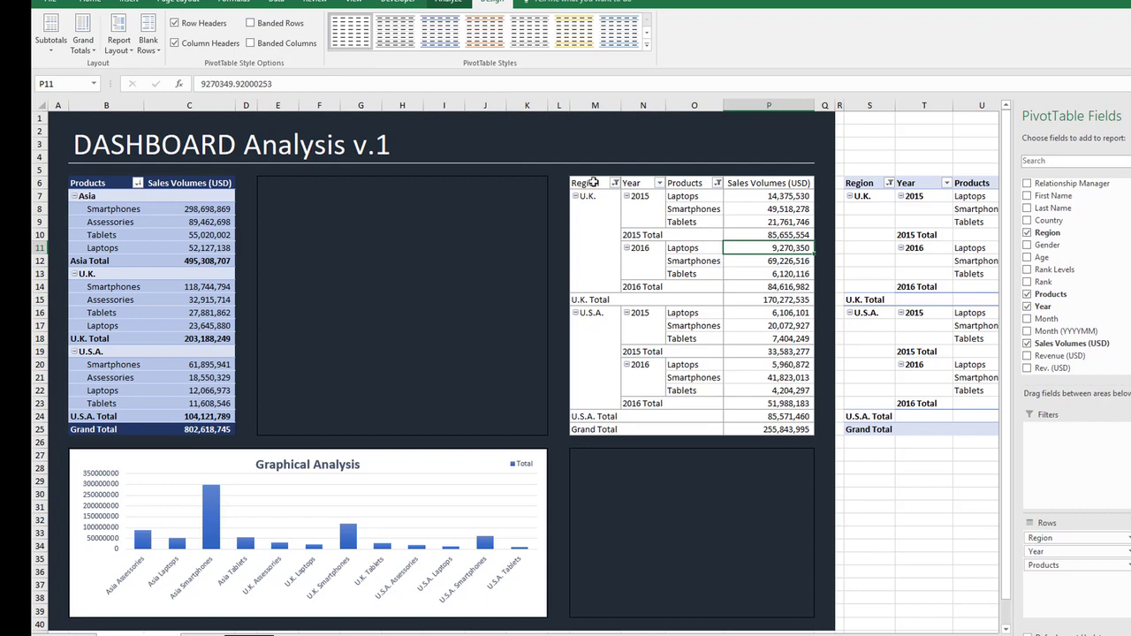
Give the header row M6:P6 of the dashboard pivot table a dark fill matching the background and a white font.
drag(590, 184, 809, 183)
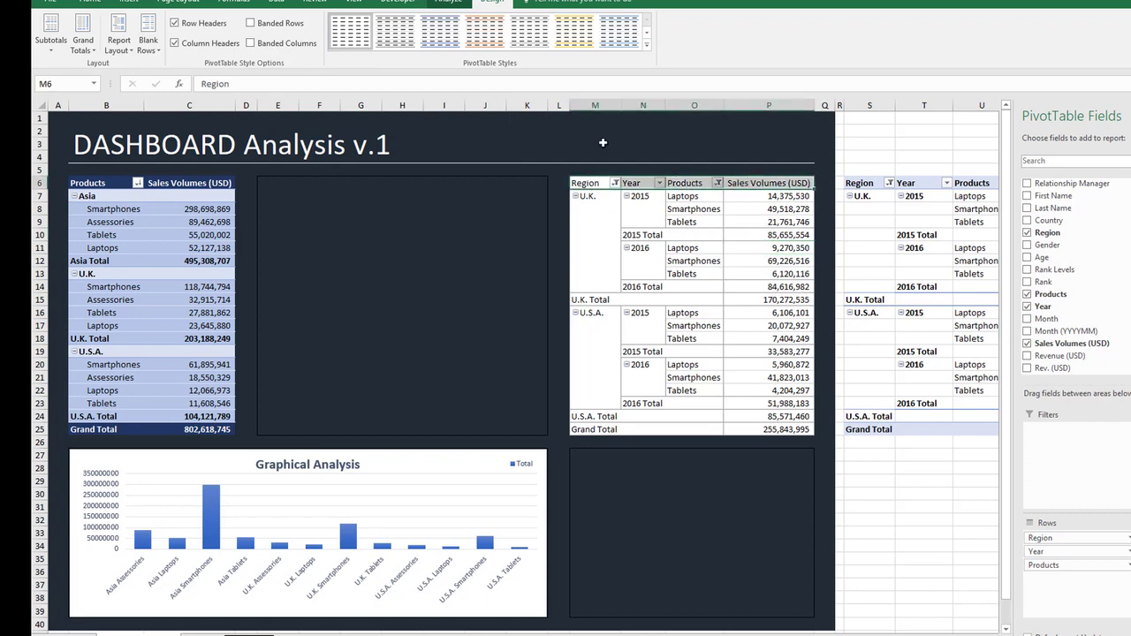
click(92, 2)
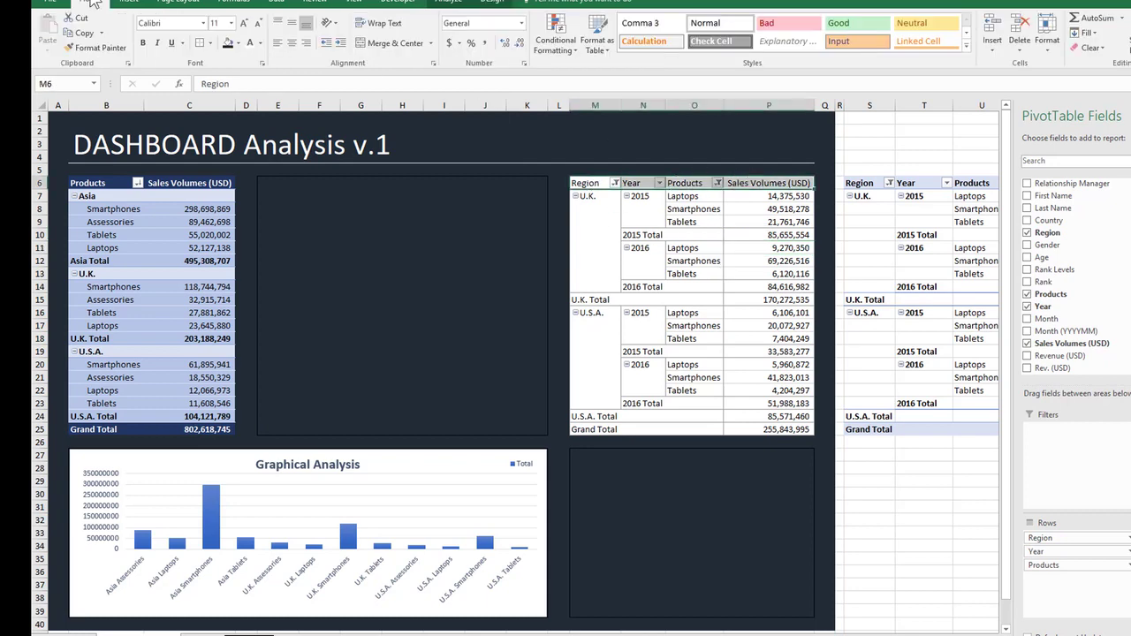
click(247, 43)
click(228, 43)
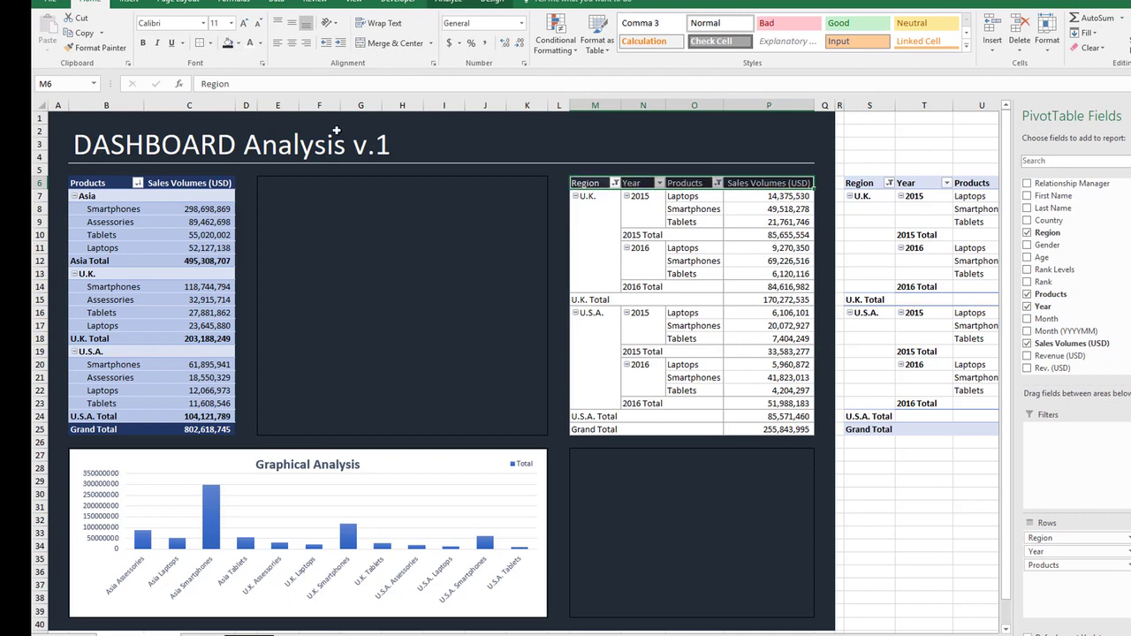
click(508, 249)
click(693, 238)
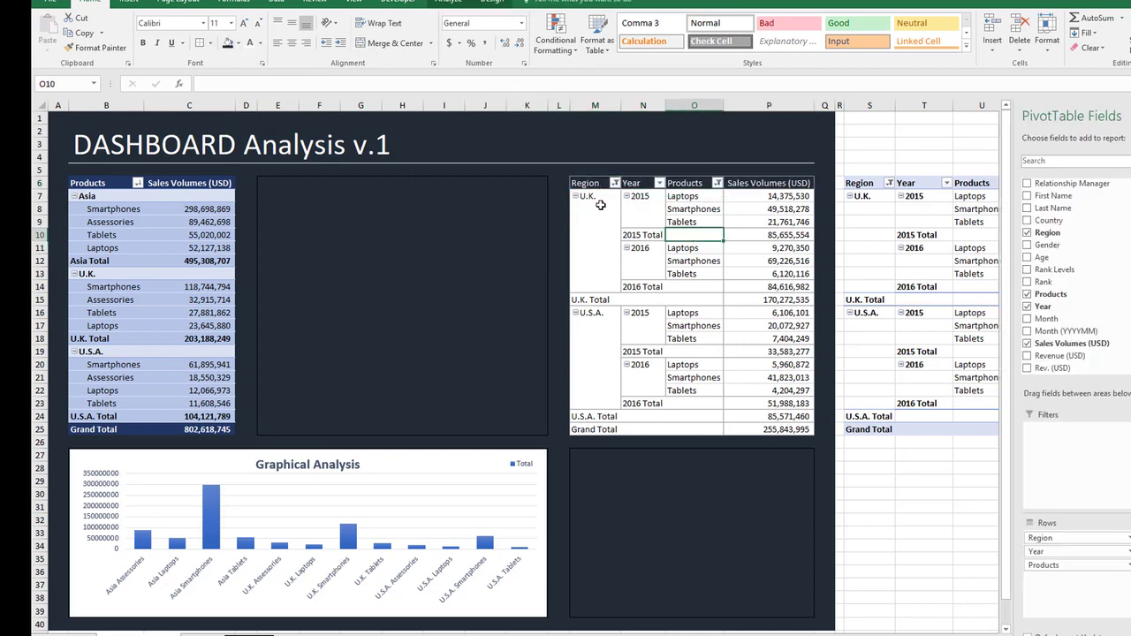
Fill the header row M6:P6 of the dashboard pivot table with standard red.
drag(594, 183, 778, 183)
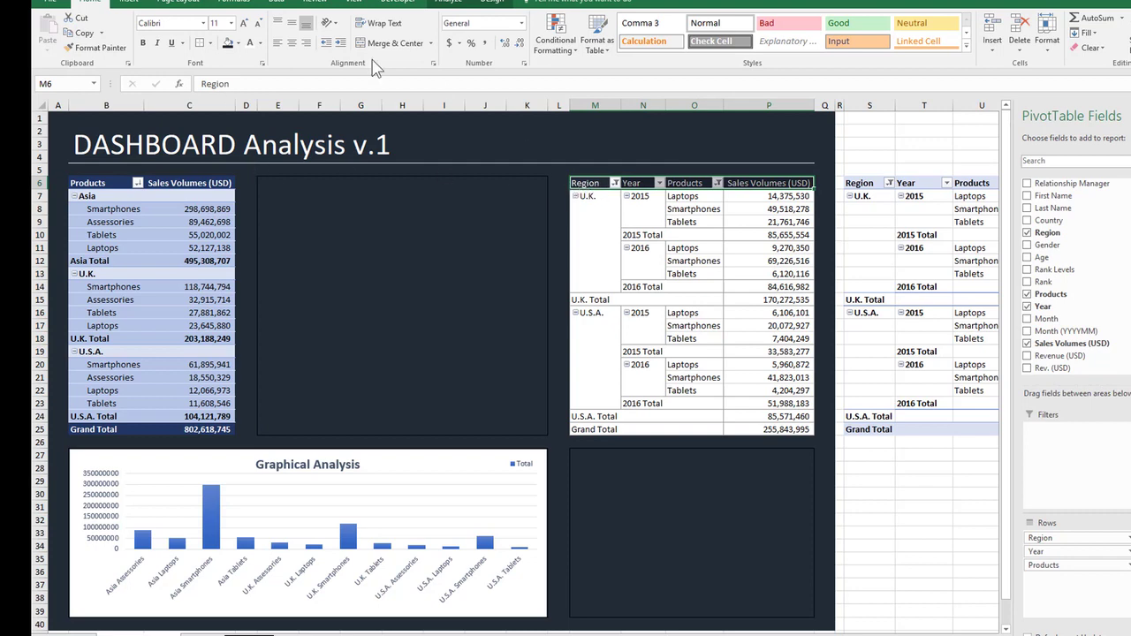
click(238, 42)
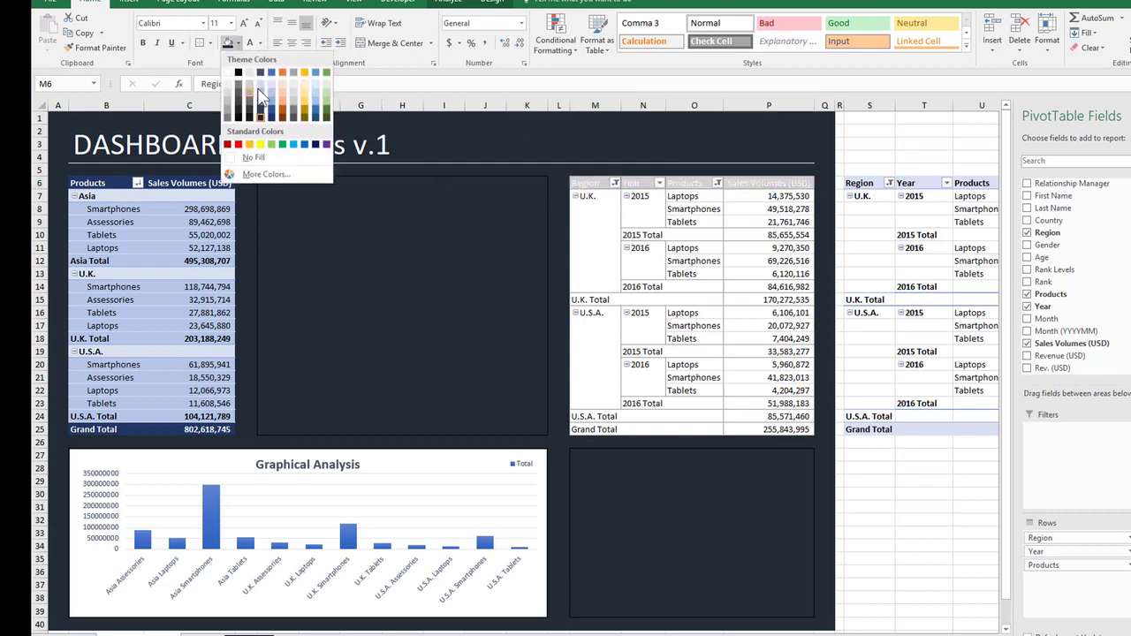
click(238, 144)
Give the Grand Total row M25:P25 of the same pivot table a red fill and a white font.
click(590, 313)
click(611, 431)
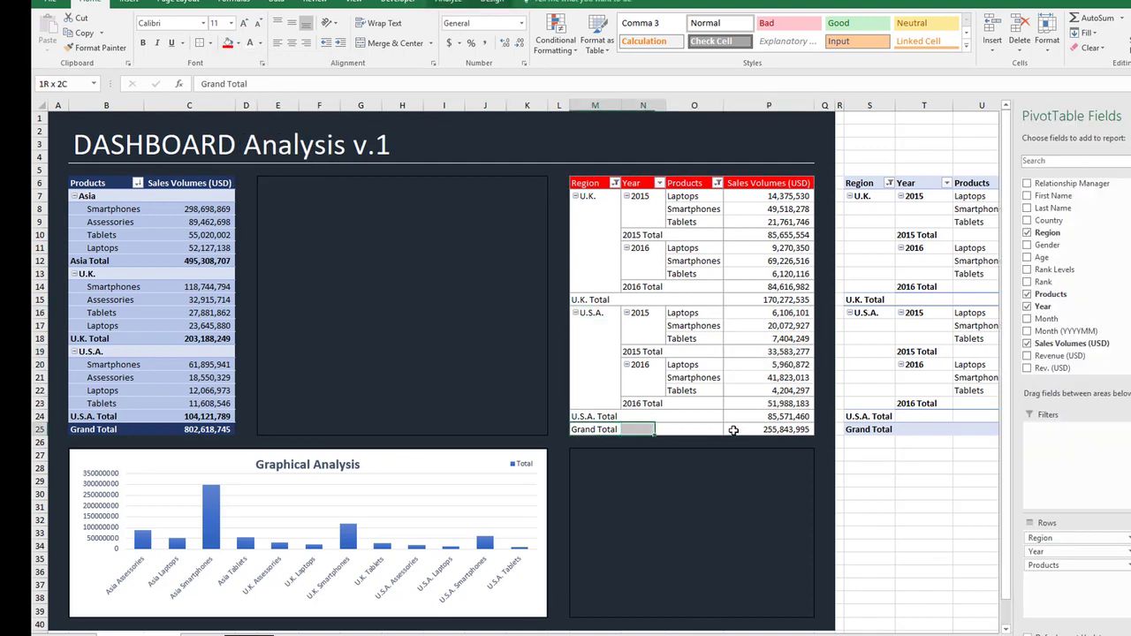
click(228, 43)
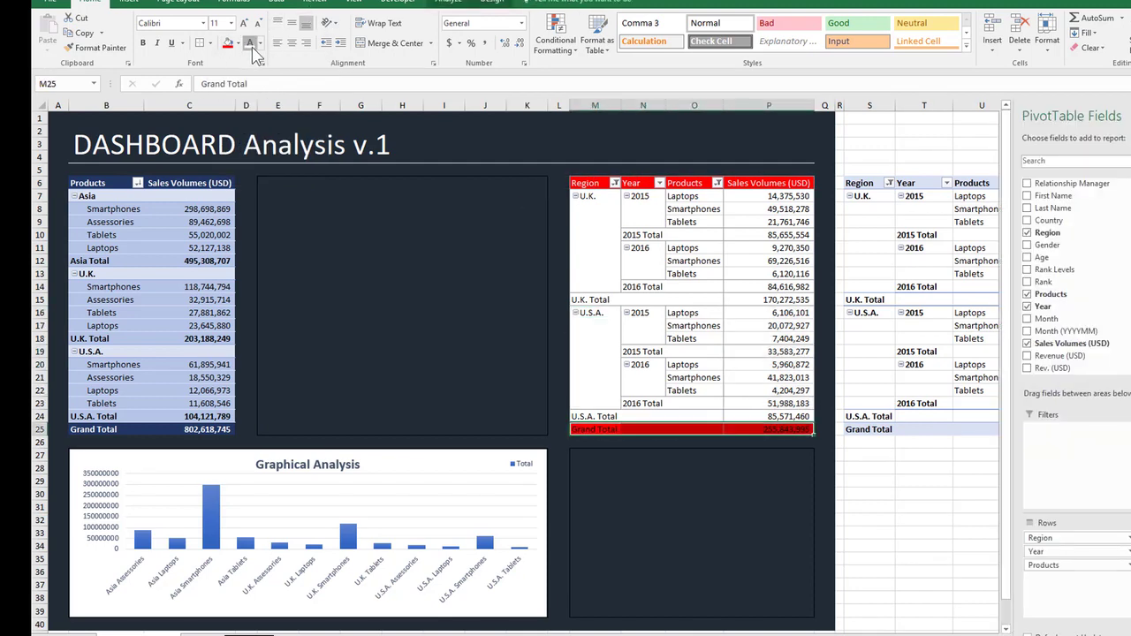
click(485, 274)
Fill the U.K. Total and U.S.A. Total rows of the red-headed pivot table with the lightest orange theme color.
click(597, 301)
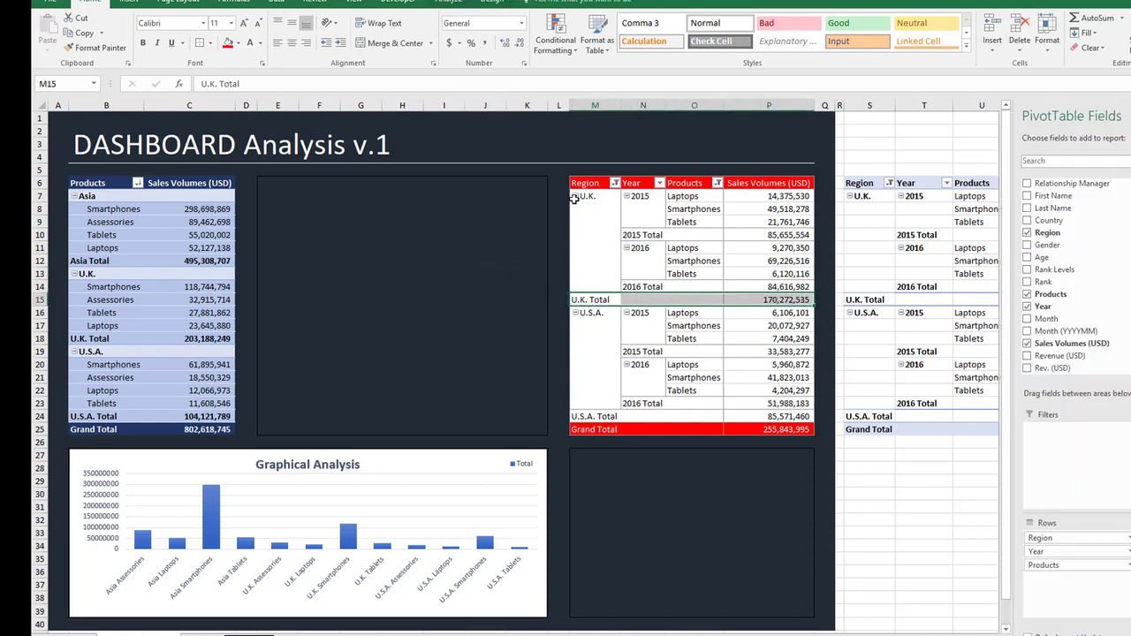
click(238, 43)
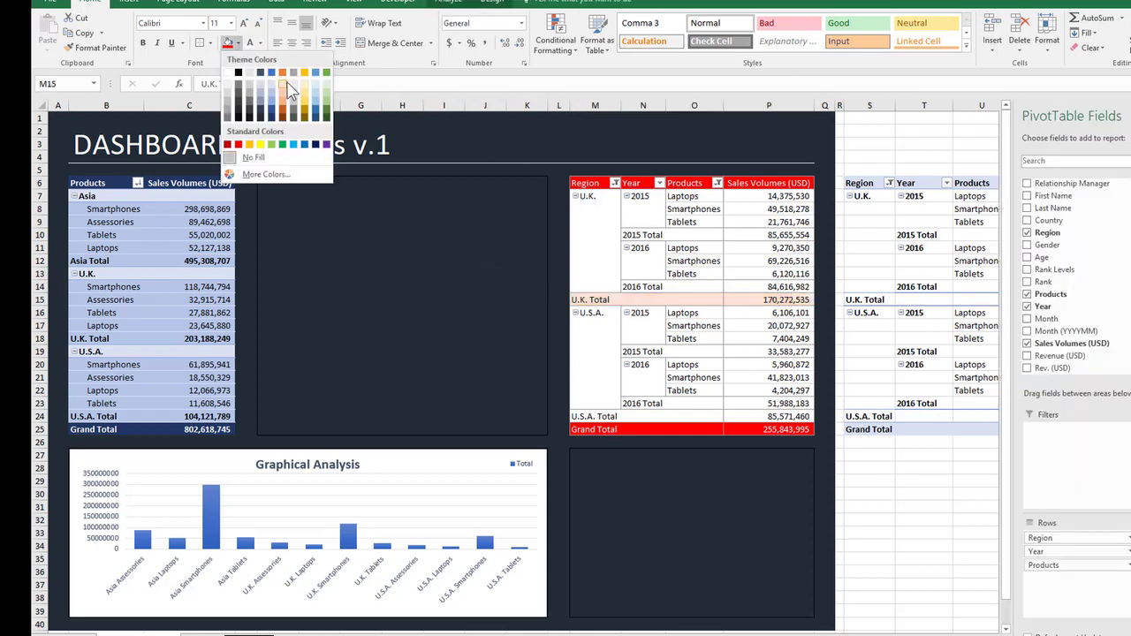
click(285, 88)
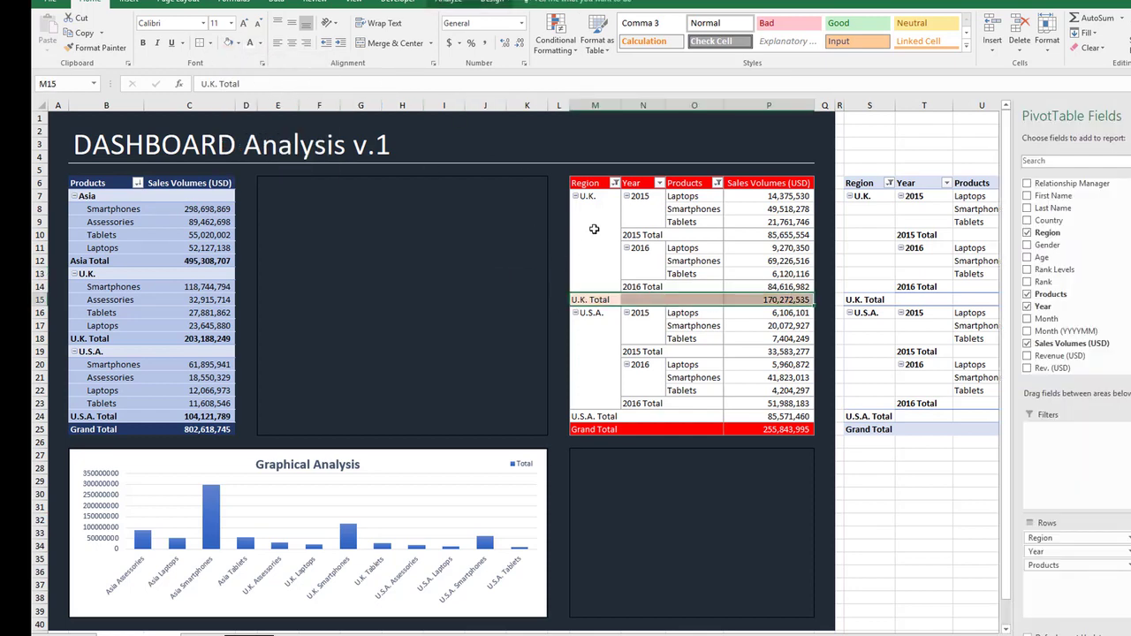
click(609, 416)
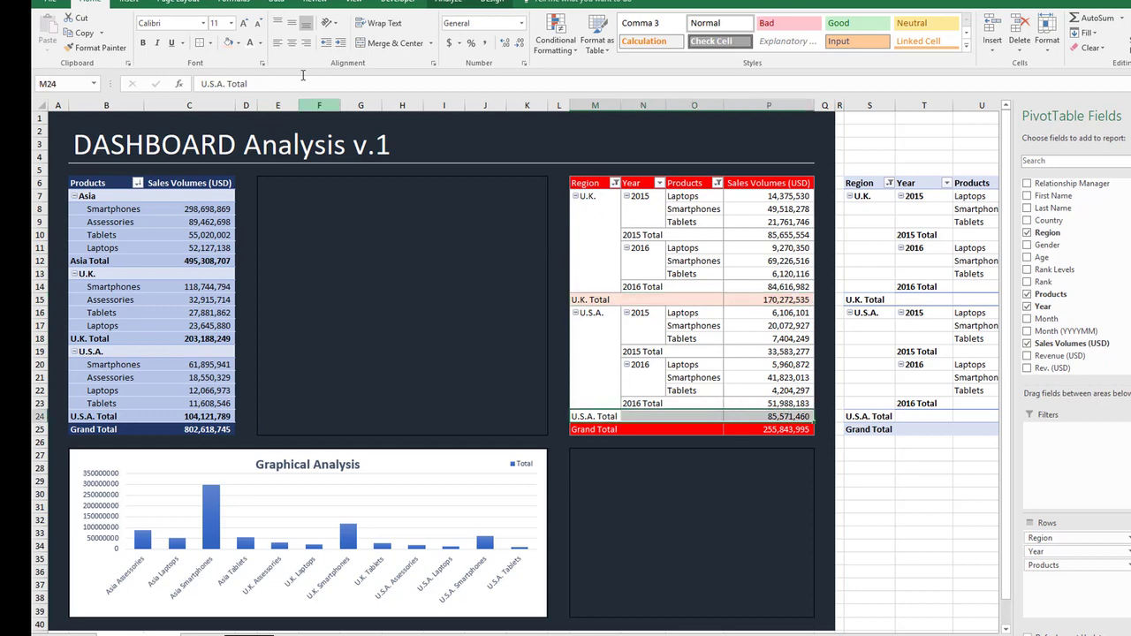
click(453, 233)
click(681, 274)
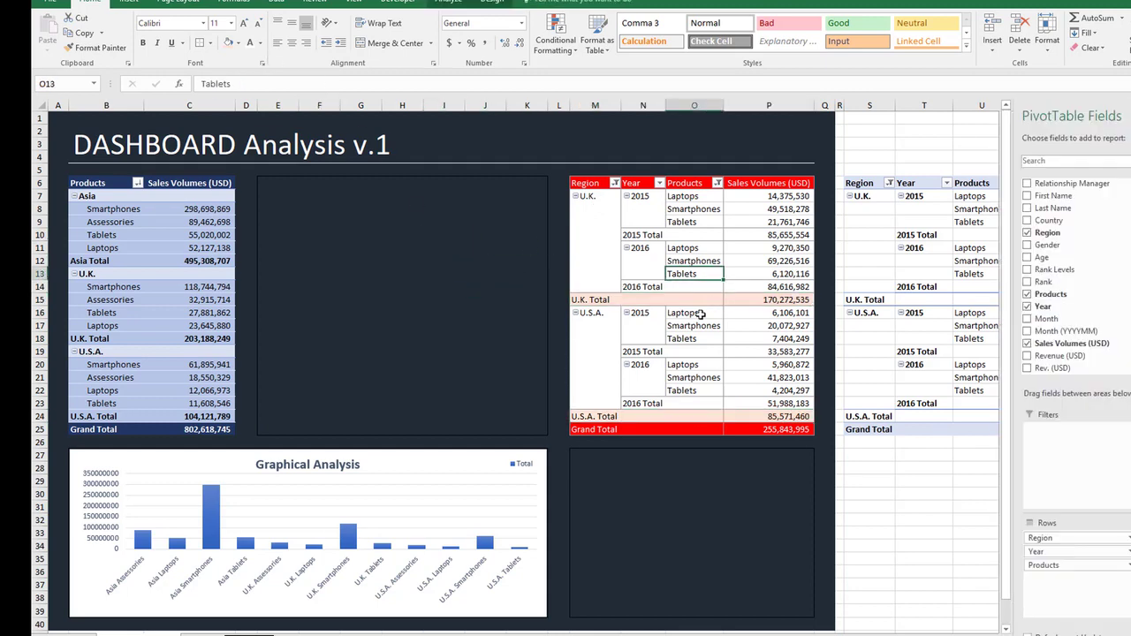
Fill the U.K. 2015 Total row N10:P10 with the lightest gold theme color.
click(644, 235)
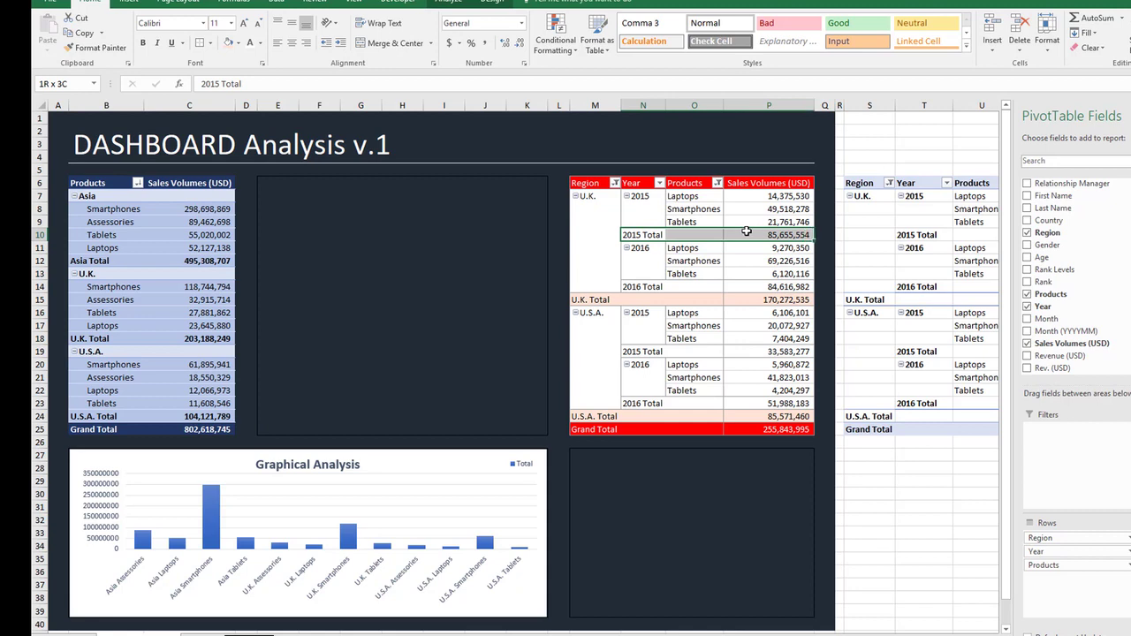
click(239, 45)
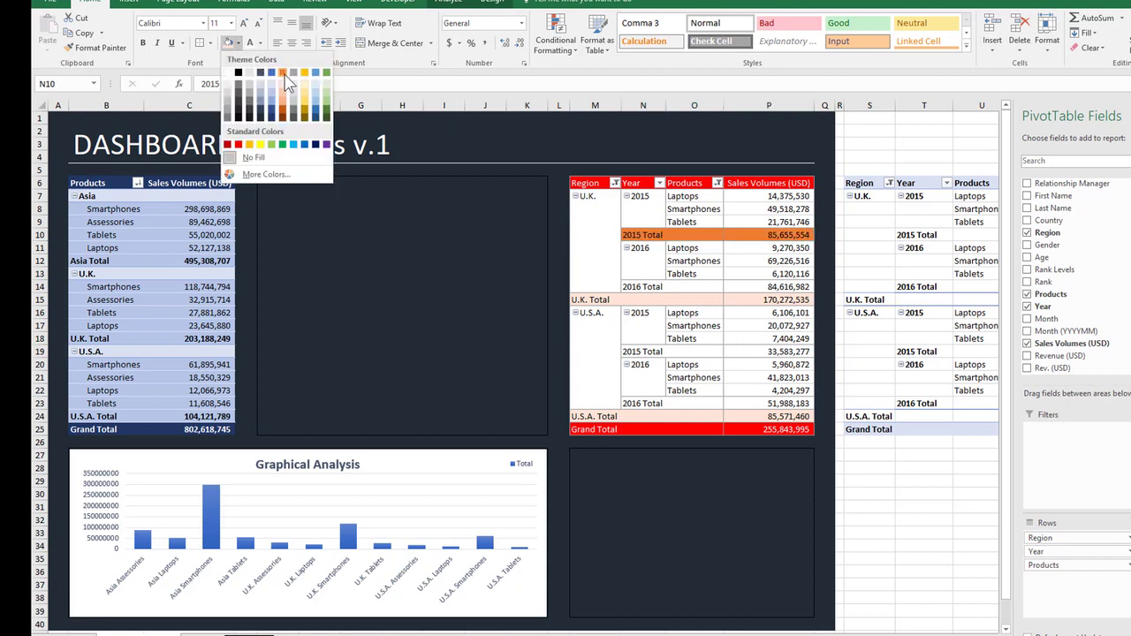
click(308, 84)
click(768, 313)
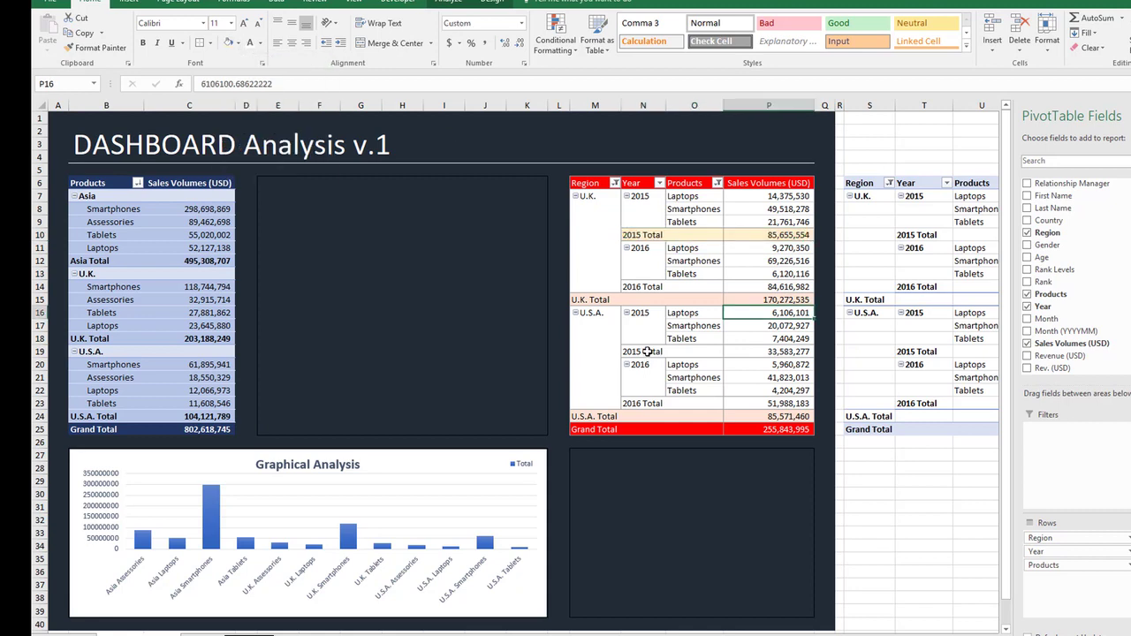
Repeat the light gold fill on the U.S.A. 2015 Total and 2016 Total rows and on the U.K. 2016 Total row.
click(648, 351)
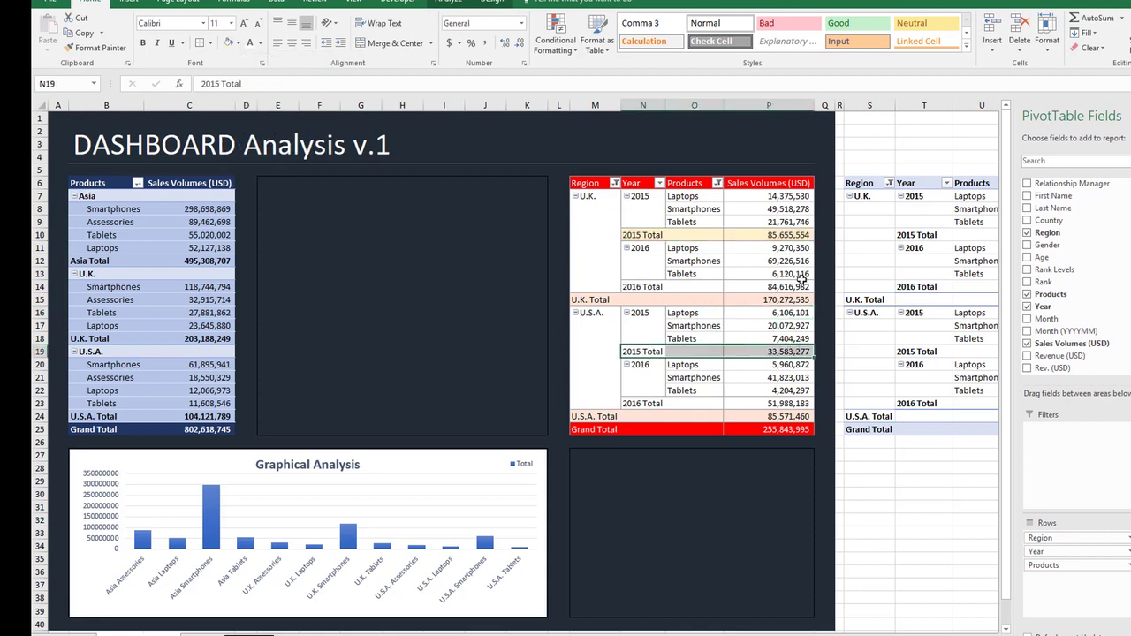
click(654, 406)
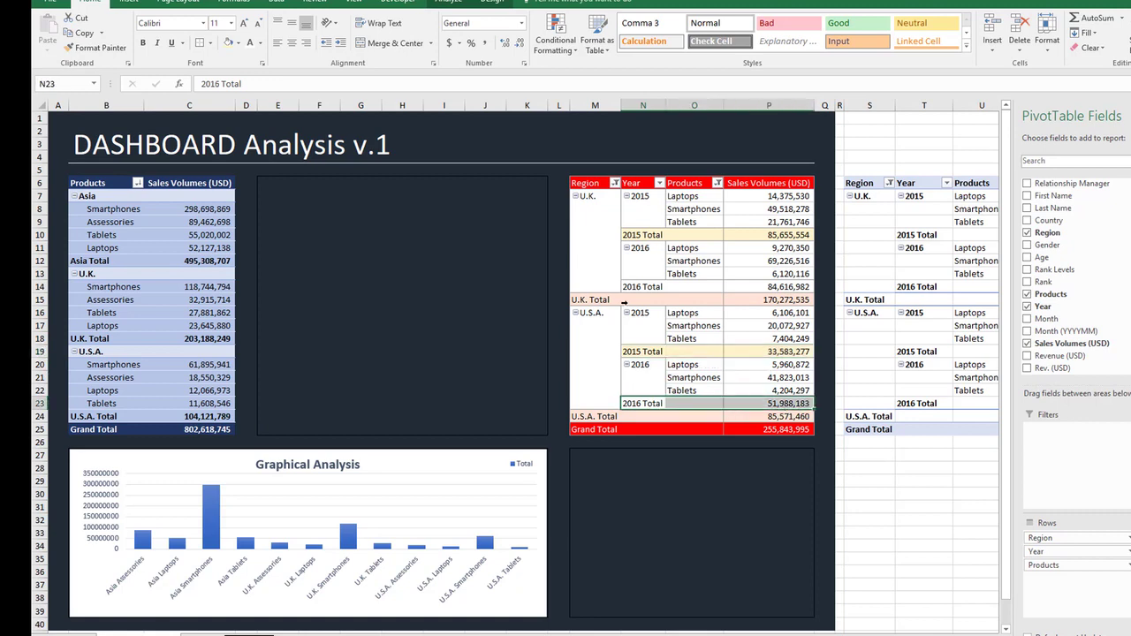
key(F4)
drag(653, 288, 765, 287)
key(F4)
click(698, 335)
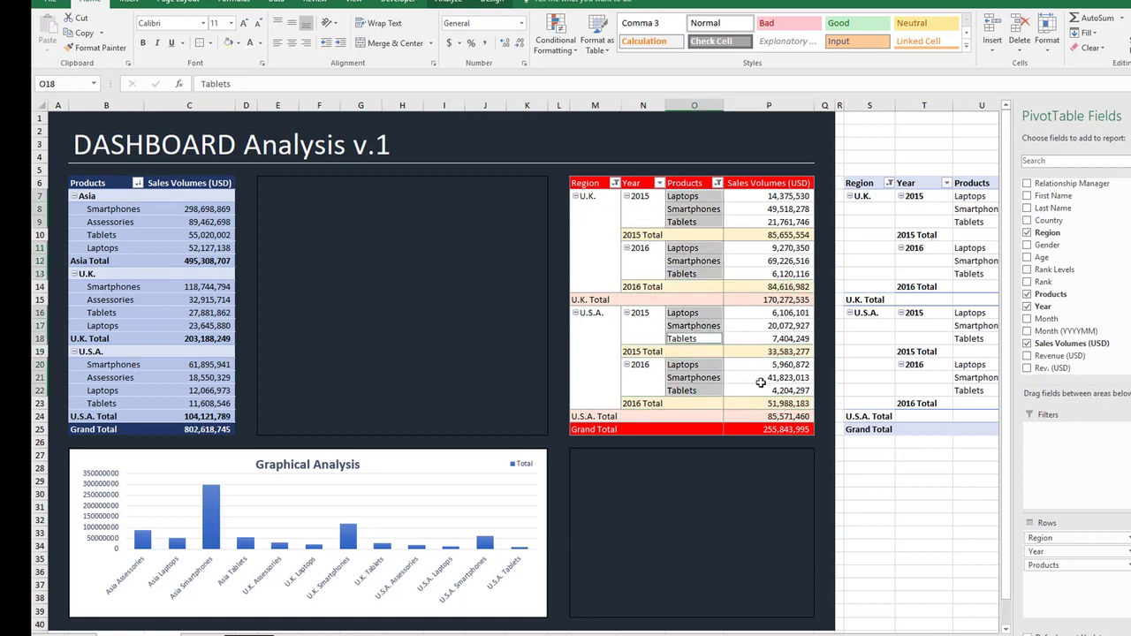
click(769, 391)
click(707, 478)
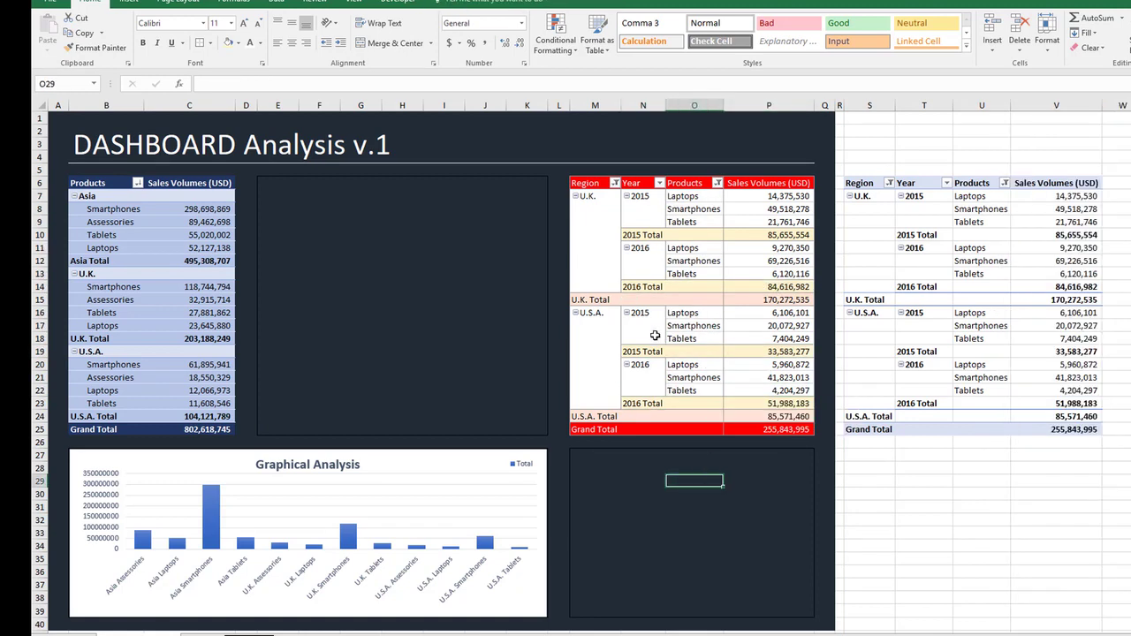
Turn on banded rows in the style options of the blue Products pivot table at B6.
click(498, 417)
click(422, 389)
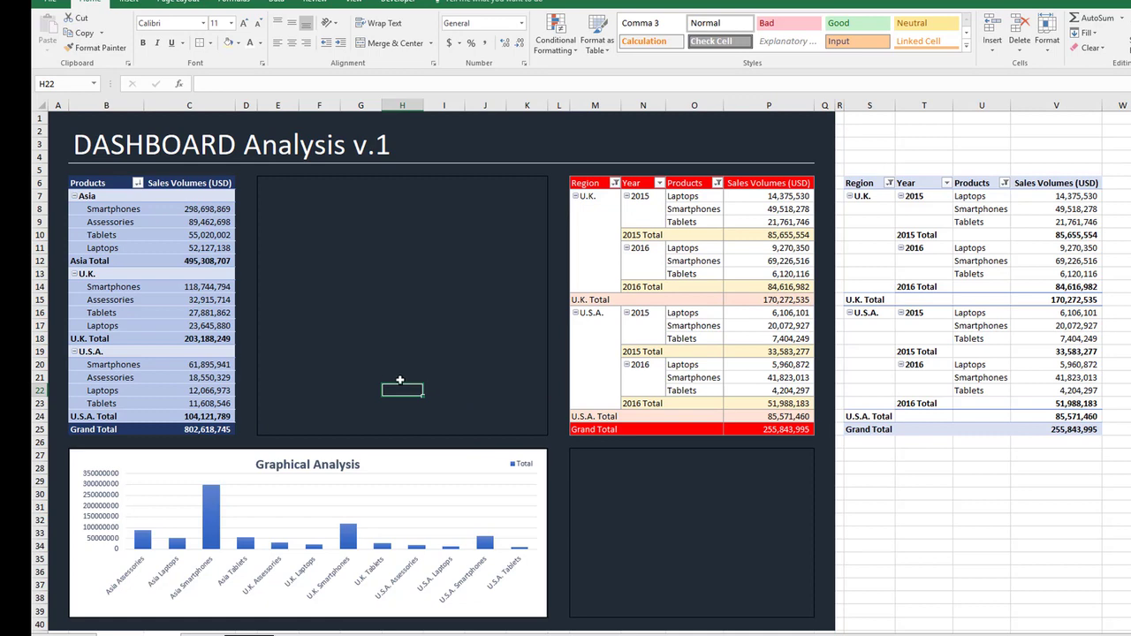
click(191, 245)
click(448, 3)
click(493, 3)
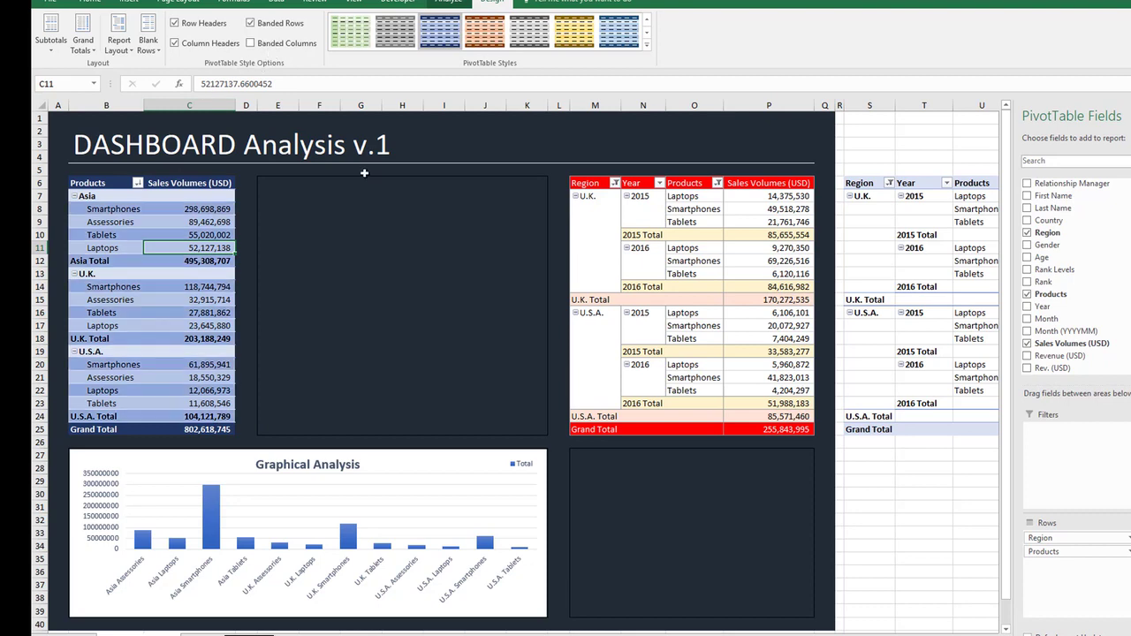
click(402, 234)
click(195, 237)
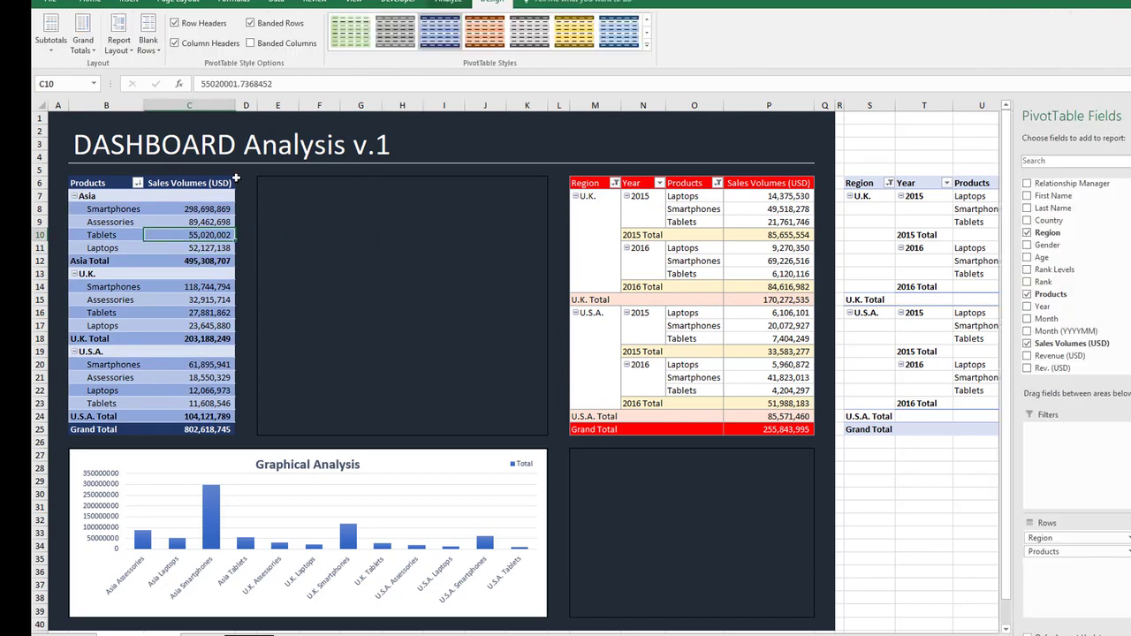
Try the Row Headers and Column Headers style options of the blue pivot table off and back on.
click(188, 25)
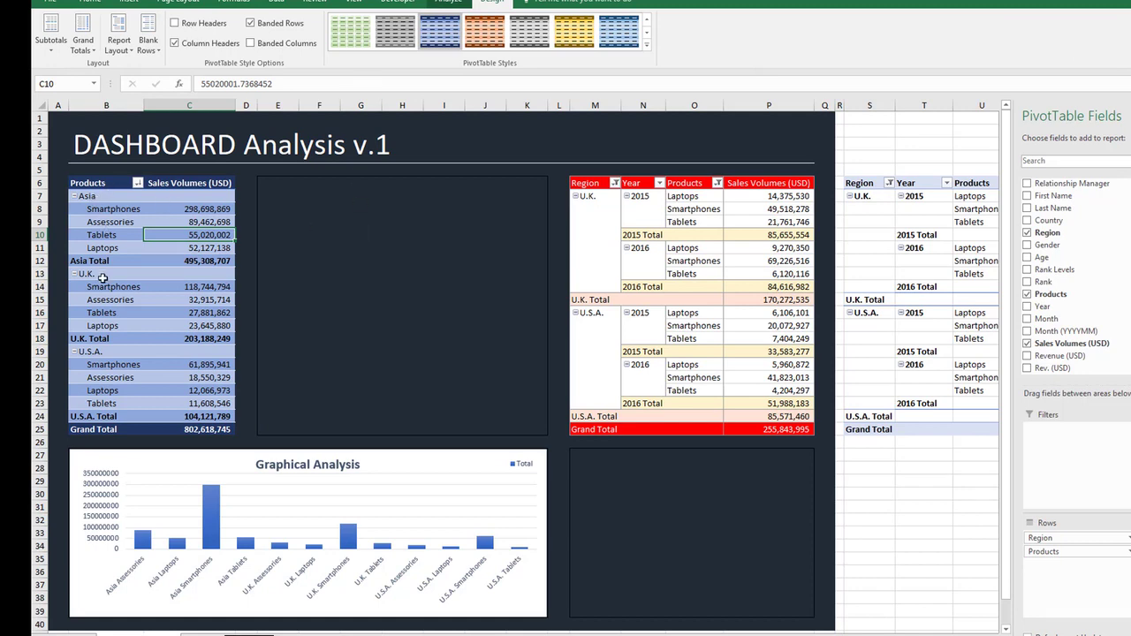
click(177, 25)
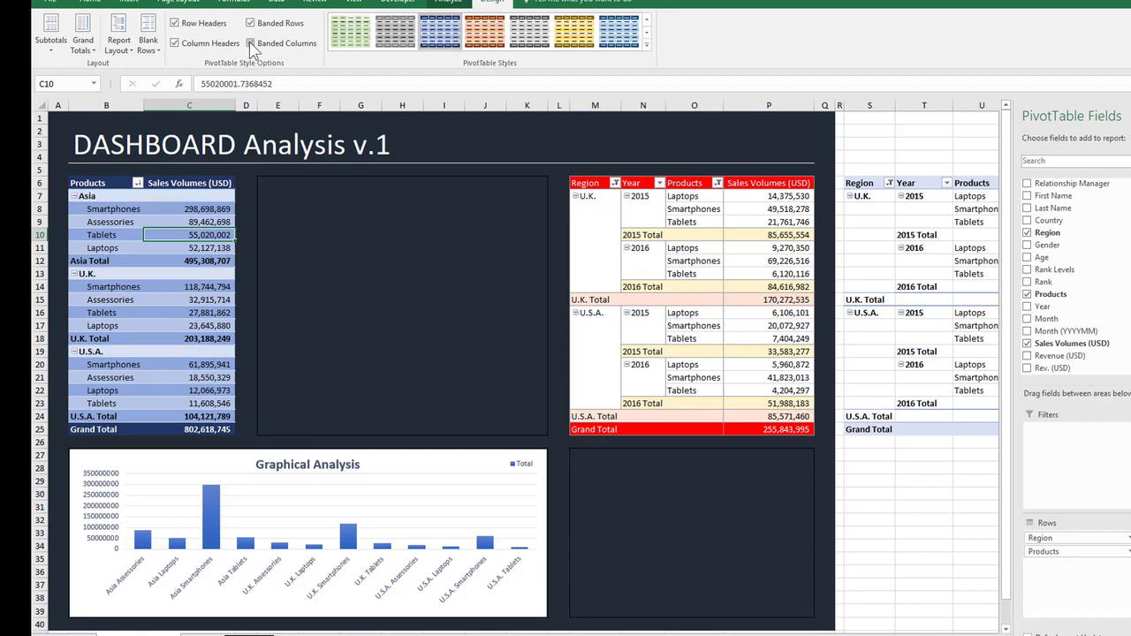
click(195, 46)
click(193, 48)
click(187, 42)
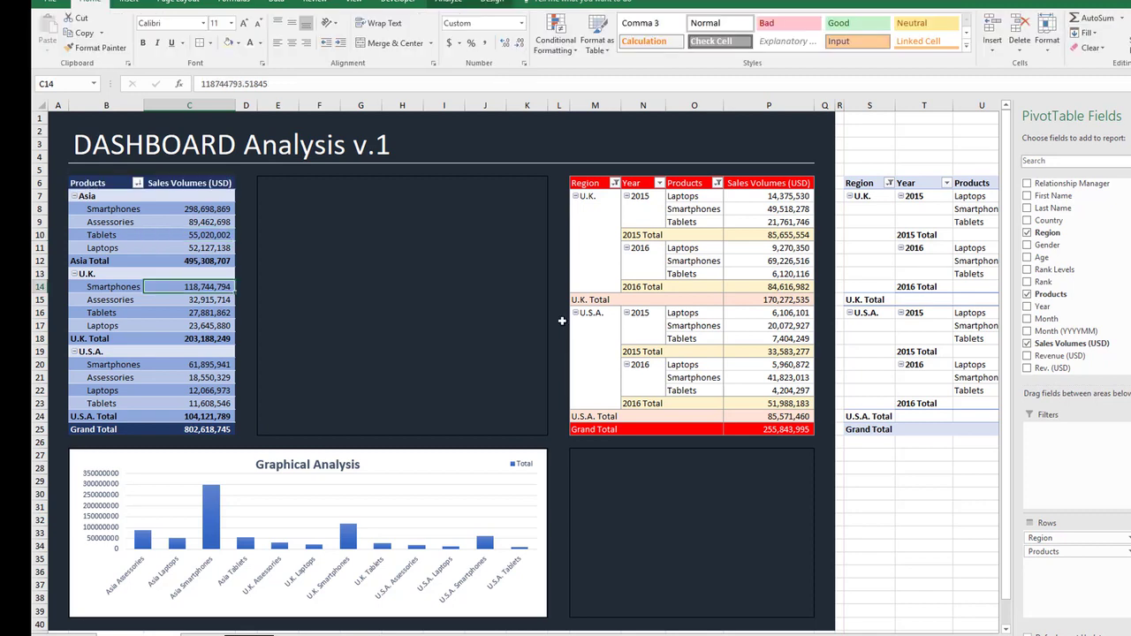